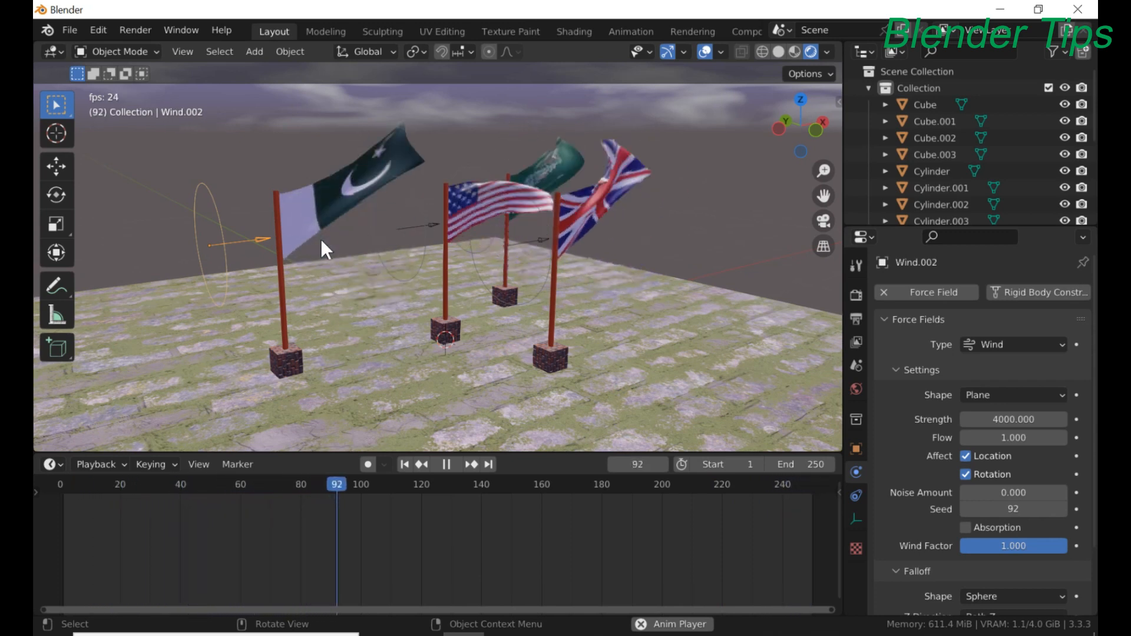
{"action": "middle_click_drag", "start_coordinate": [367, 235], "coordinate": [352, 256]}
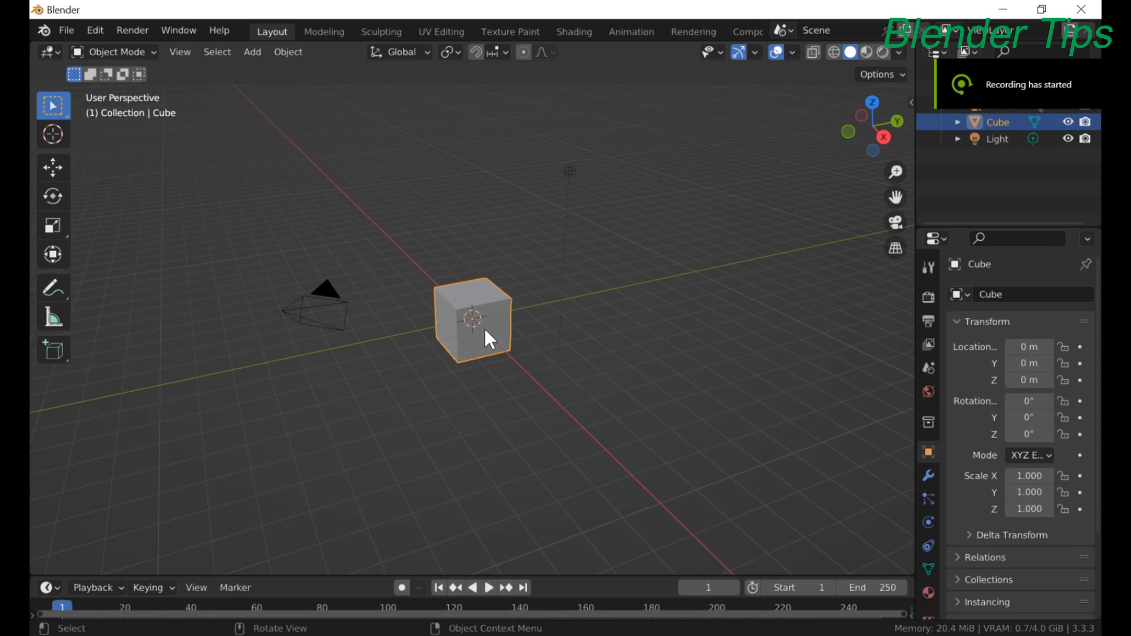
- Delete the default camera, cube and light from the scene
{"action": "scroll", "coordinate": [485, 327], "scroll_direction": "up", "scroll_amount": 2}
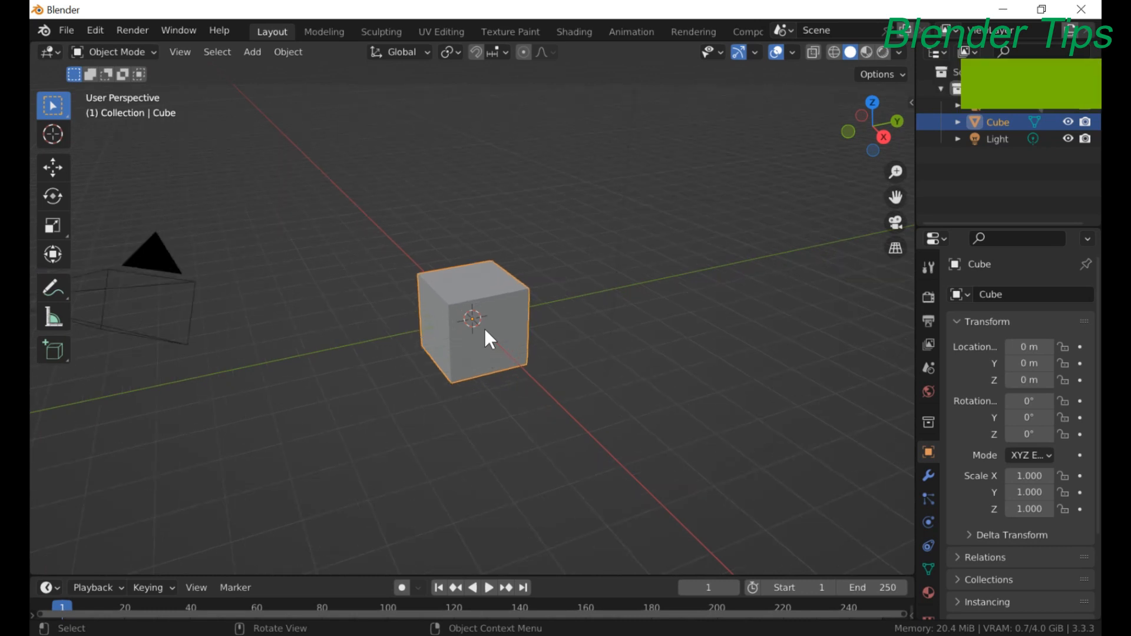
{"action": "scroll", "coordinate": [484, 328], "scroll_direction": "down", "scroll_amount": 3}
{"action": "middle_click_drag", "start_coordinate": [484, 327], "coordinate": [494, 327]}
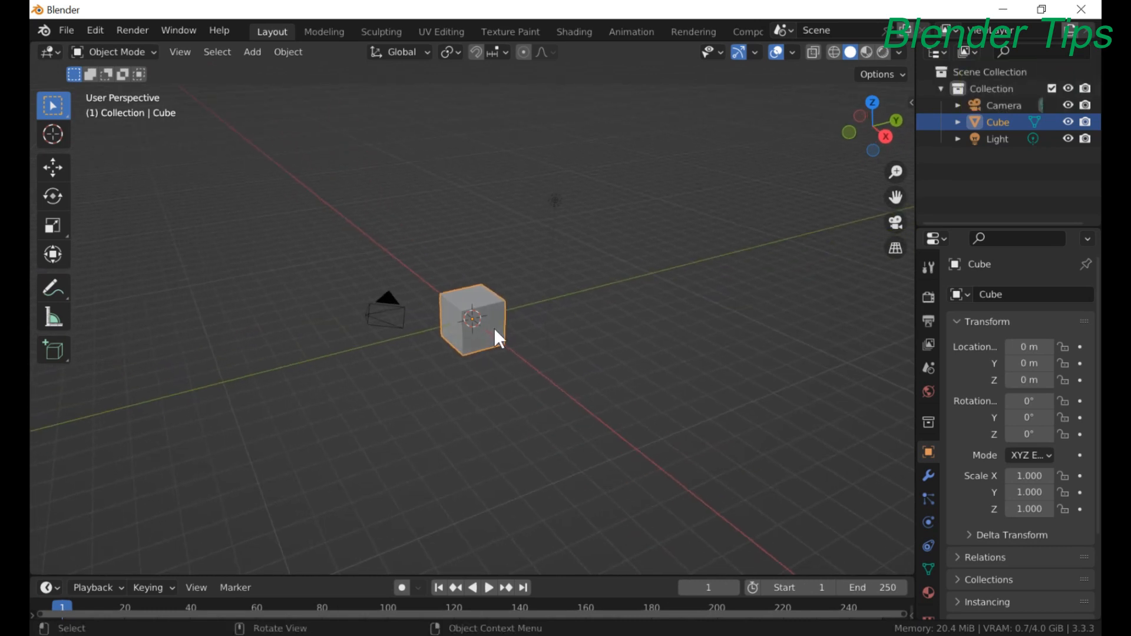
{"action": "left_click_drag", "start_coordinate": [313, 223], "coordinate": [571, 374]}
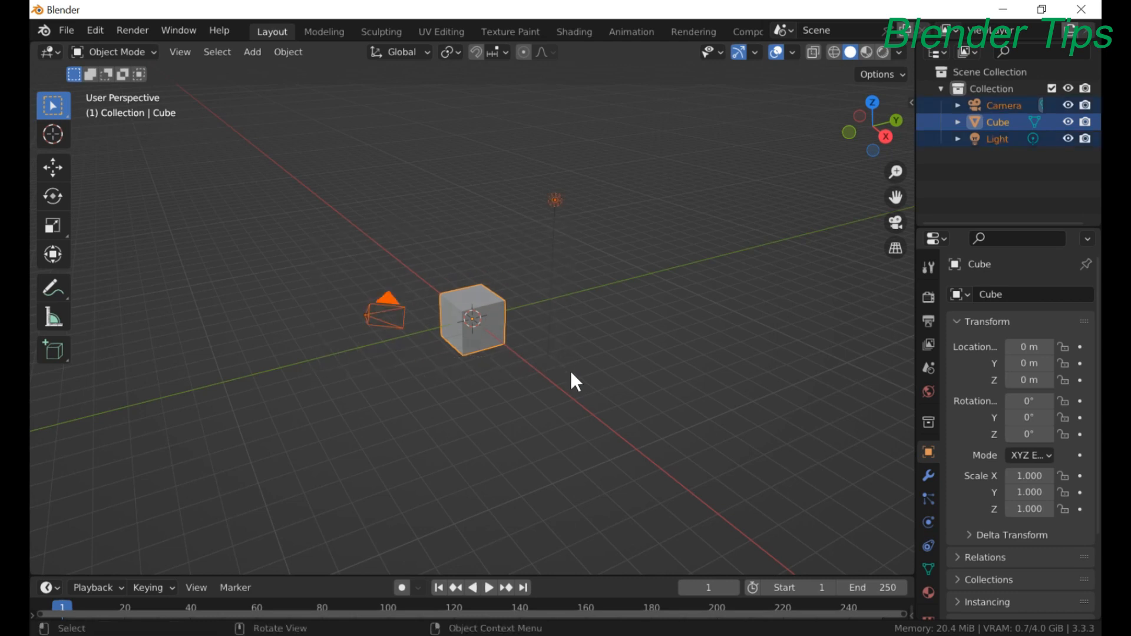
{"action": "key", "text": "Delete"}
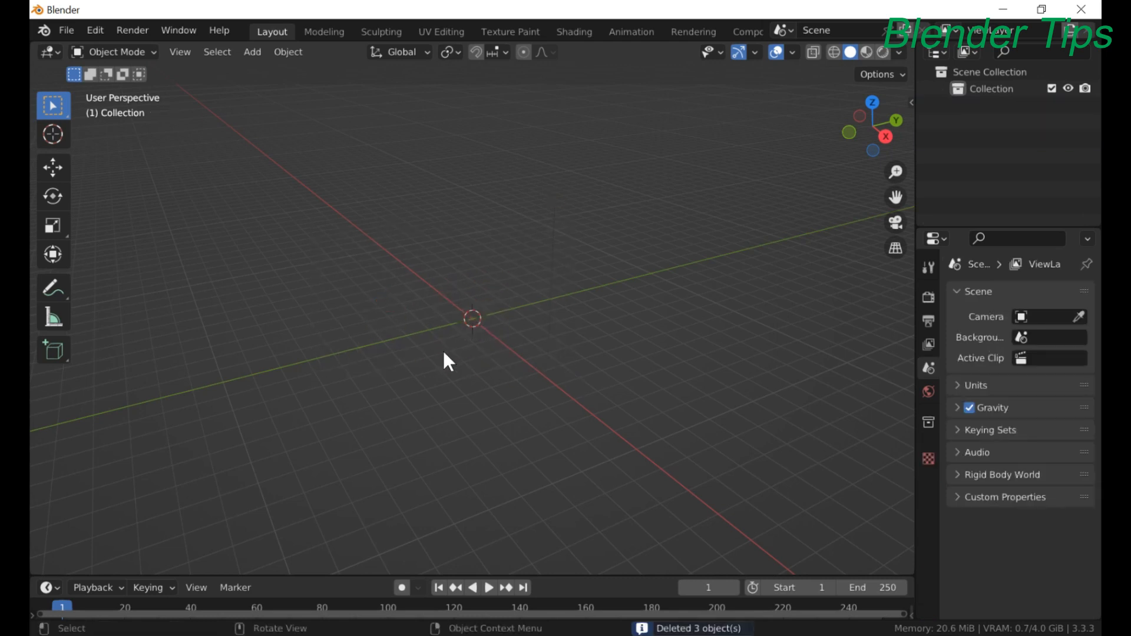
- Add a mesh plane at the origin and scale it up uniformly to about 7.35 as the ground
{"action": "key", "text": "shift+a"}
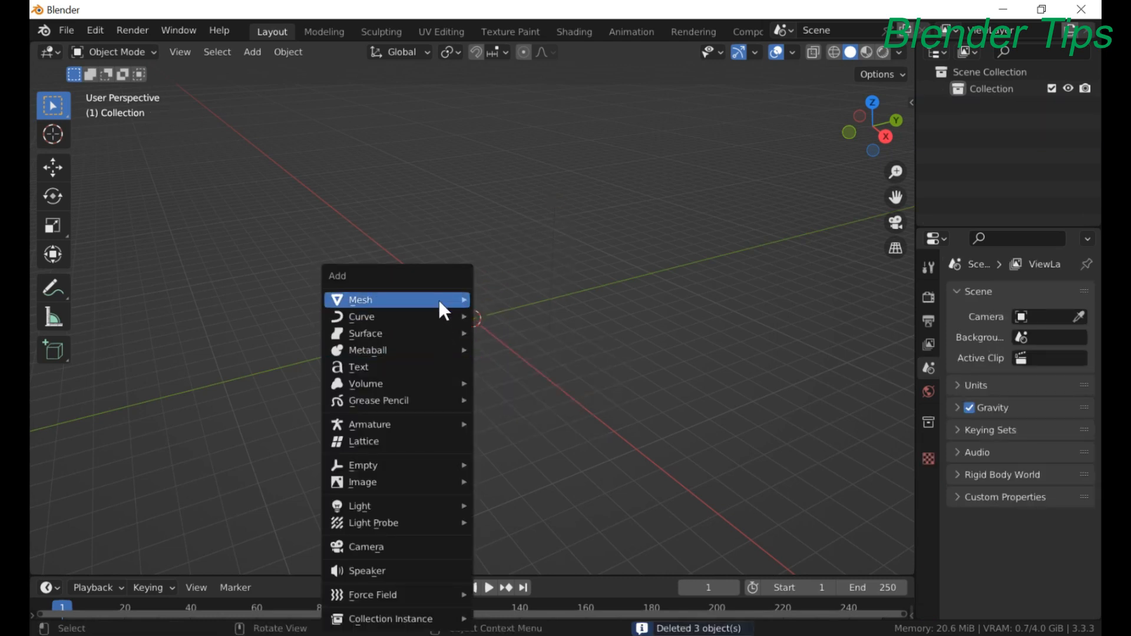
{"action": "mouse_move", "coordinate": [476, 301]}
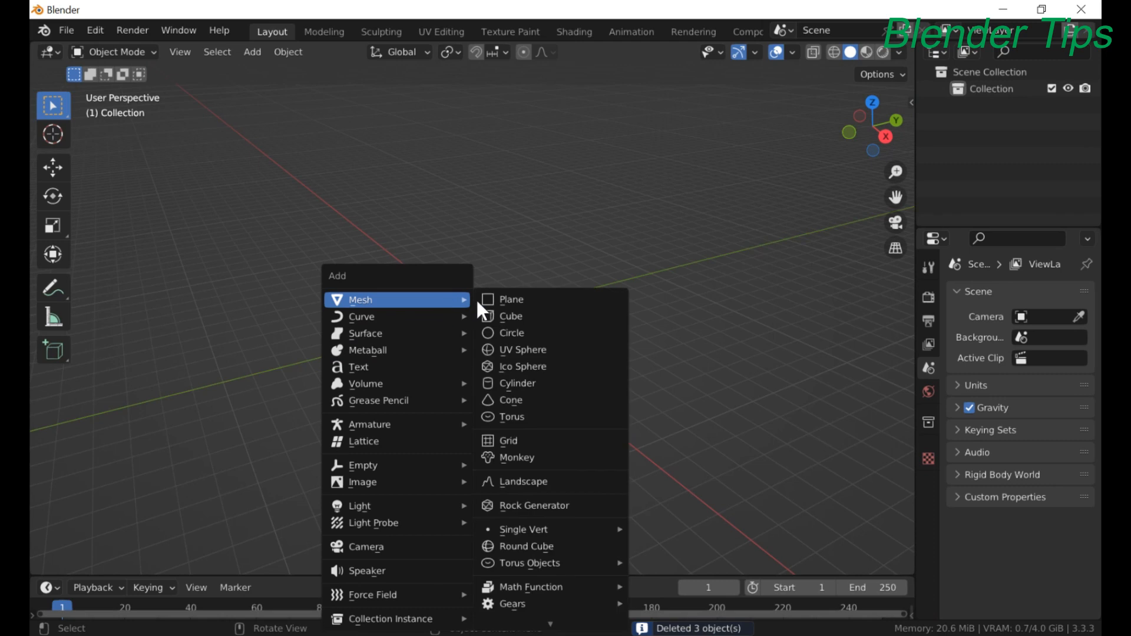
{"action": "left_click", "coordinate": [539, 299]}
{"action": "key", "text": "s"}
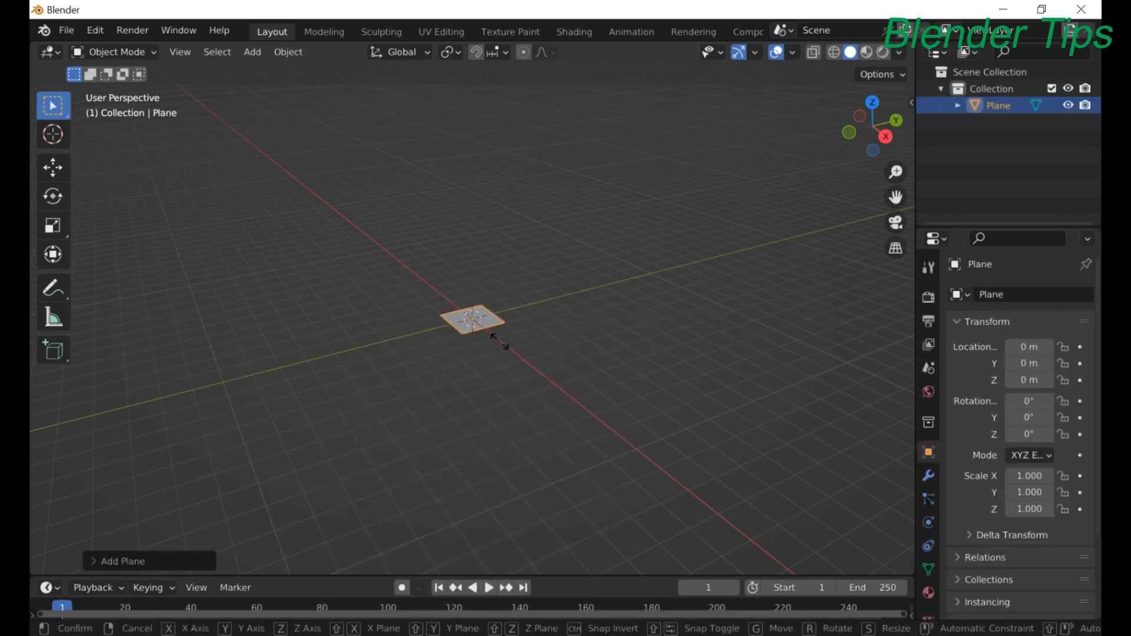
{"action": "left_click", "coordinate": [580, 489]}
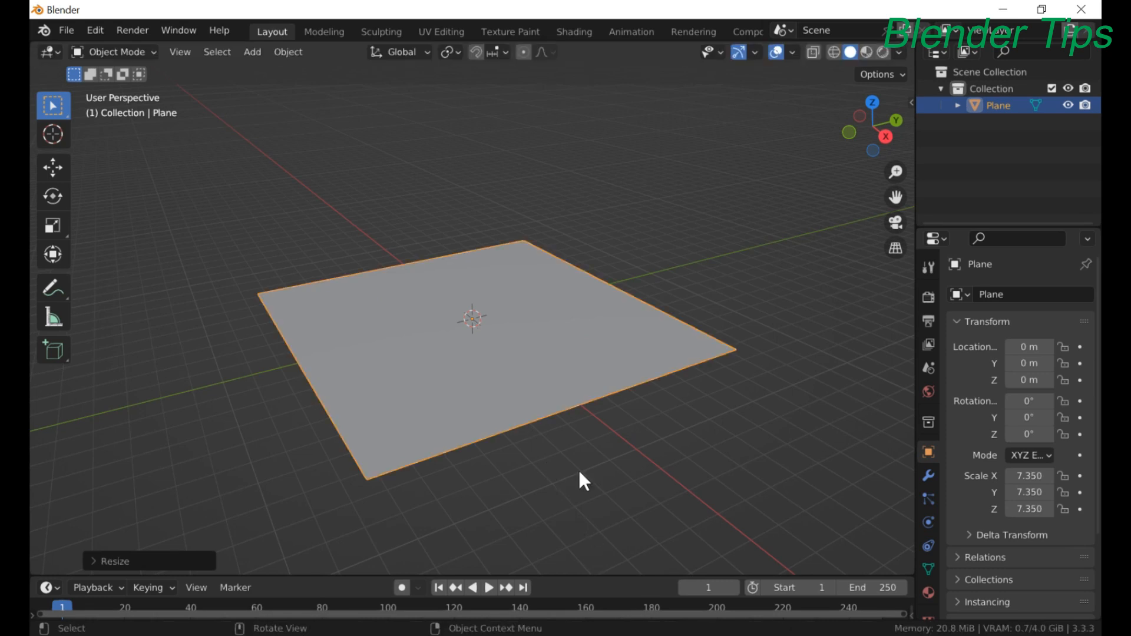
- Add a mesh cylinder at the centre of the ground plane and shade it smooth
{"action": "middle_click_drag", "start_coordinate": [577, 480], "coordinate": [510, 365]}
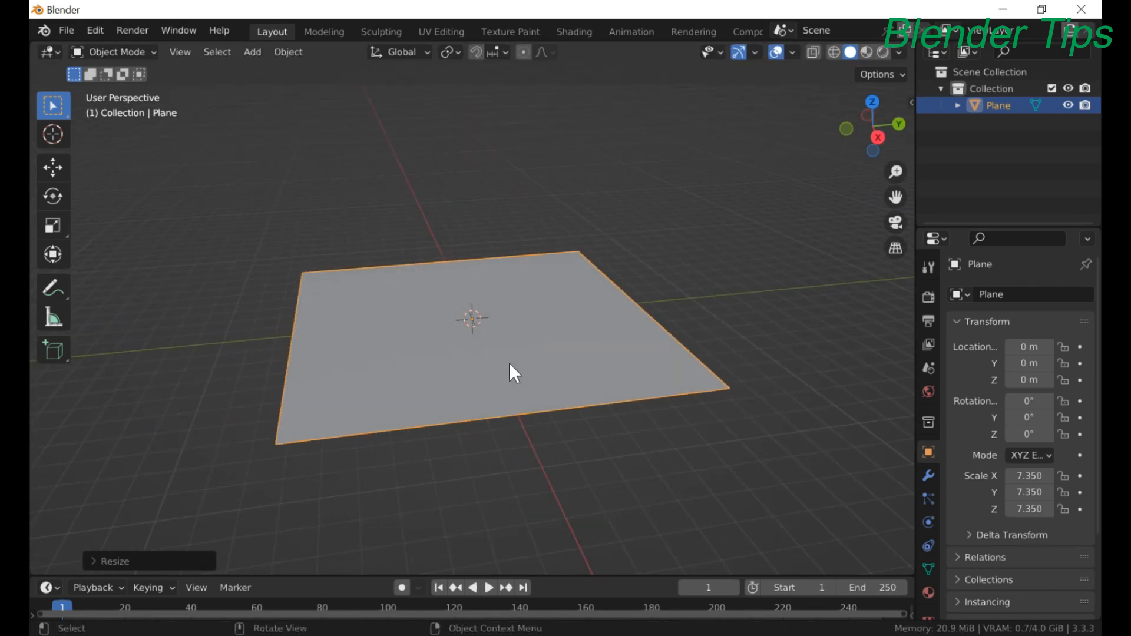
{"action": "key", "text": "shift"}
{"action": "key", "text": "shift+a"}
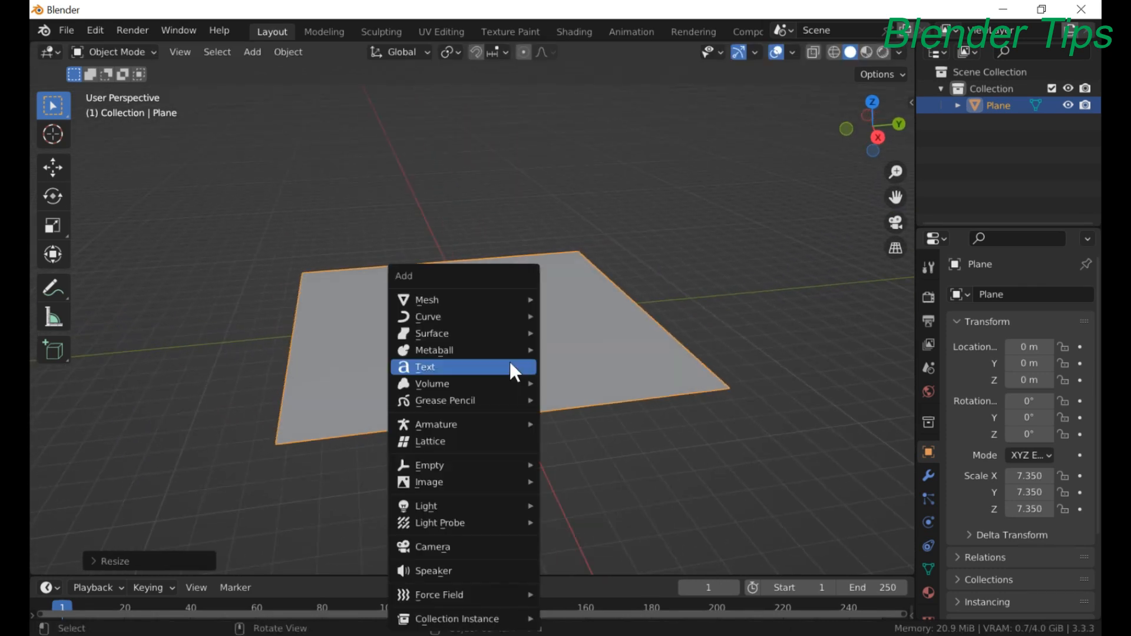
{"action": "mouse_move", "coordinate": [471, 311]}
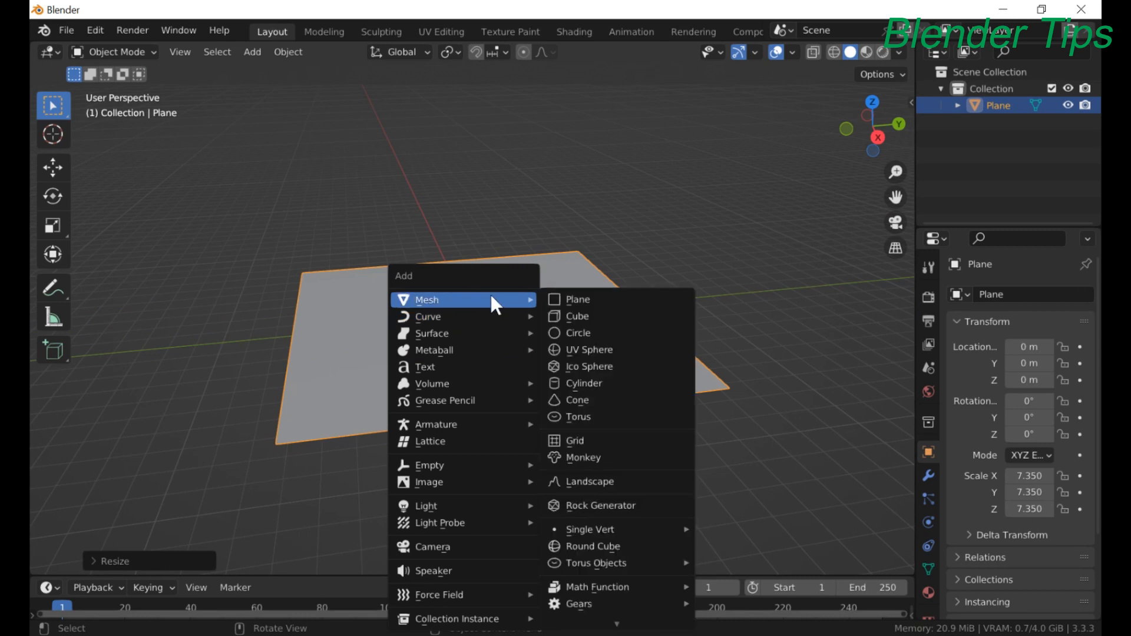
{"action": "left_click", "coordinate": [596, 381]}
{"action": "scroll", "coordinate": [474, 357], "scroll_direction": "up", "scroll_amount": 2}
{"action": "middle_click_drag", "start_coordinate": [474, 355], "coordinate": [454, 310]}
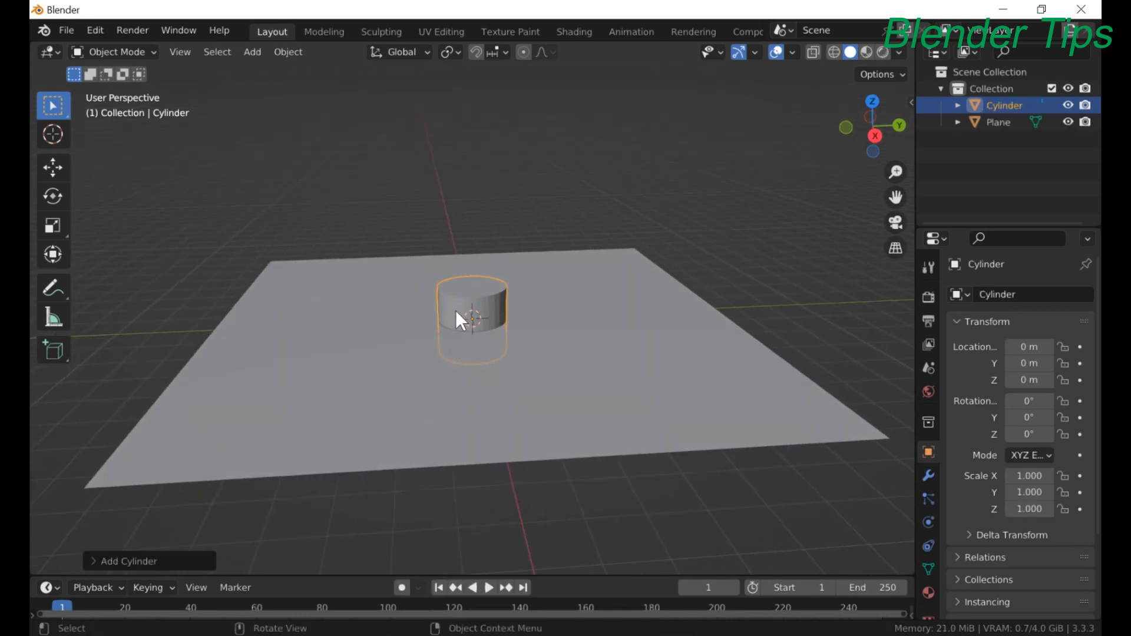
{"action": "right_click", "coordinate": [455, 304]}
{"action": "left_click", "coordinate": [454, 304]}
{"action": "scroll", "coordinate": [478, 339], "scroll_direction": "up", "scroll_amount": 1}
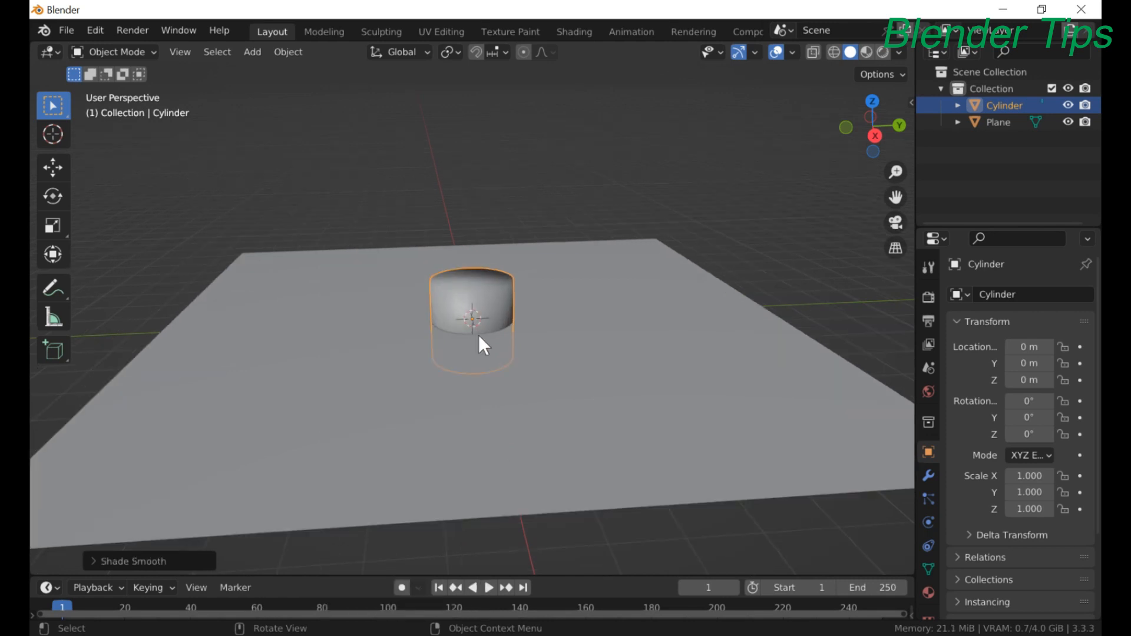
{"action": "scroll", "coordinate": [479, 338], "scroll_direction": "down", "scroll_amount": 2}
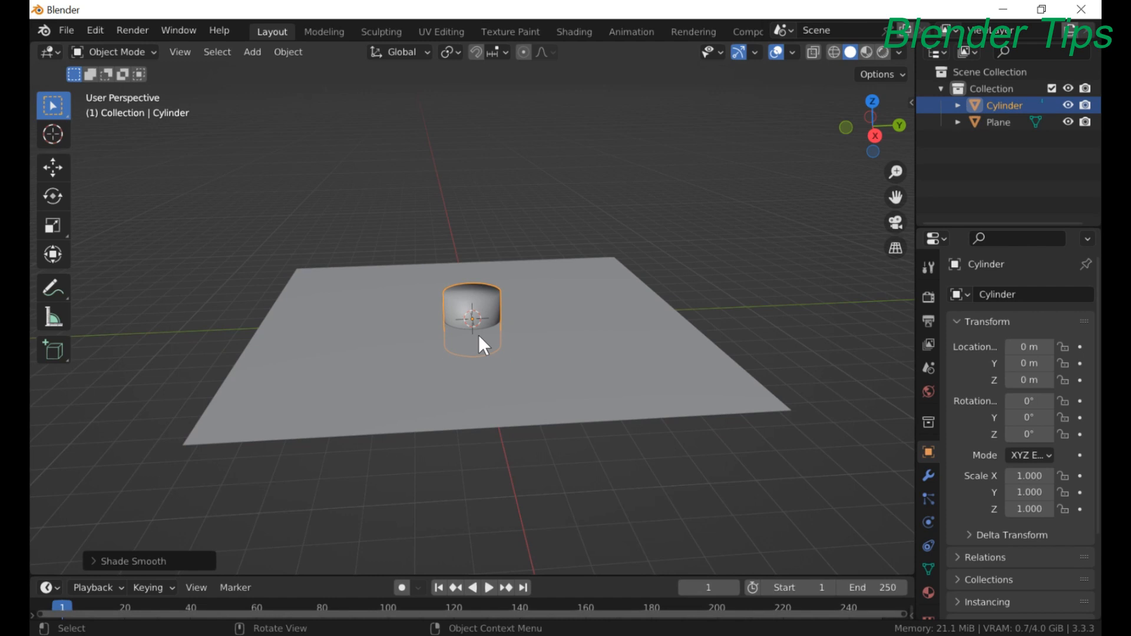
- Stretch the cylinder along the Z axis to a Z scale of about 7.33
{"action": "key", "text": "s"}
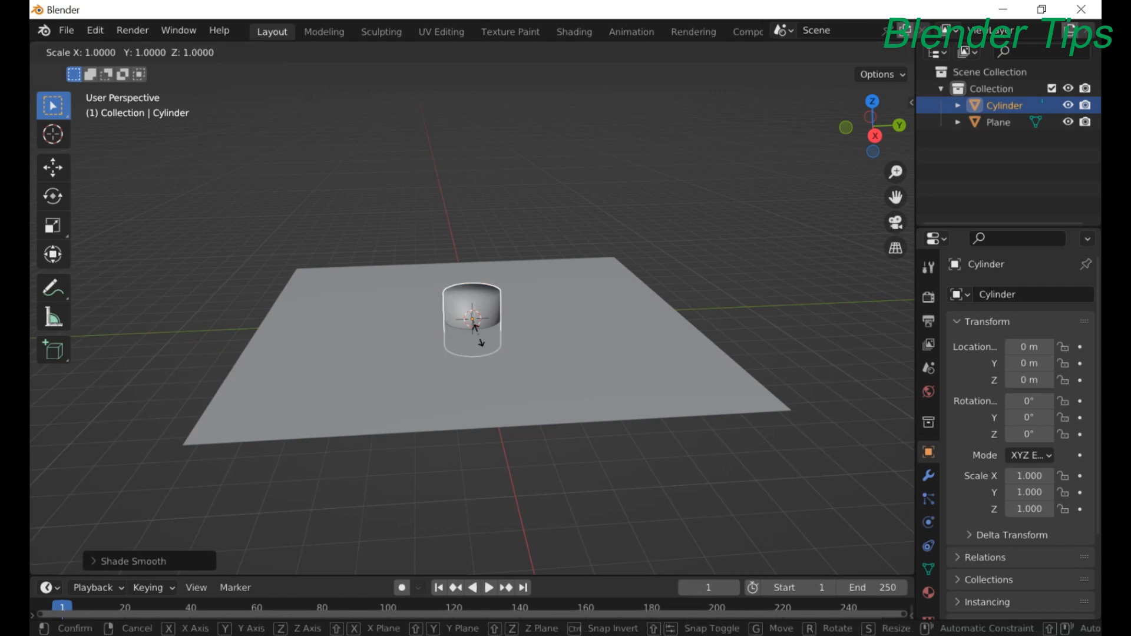
{"action": "key", "text": "z"}
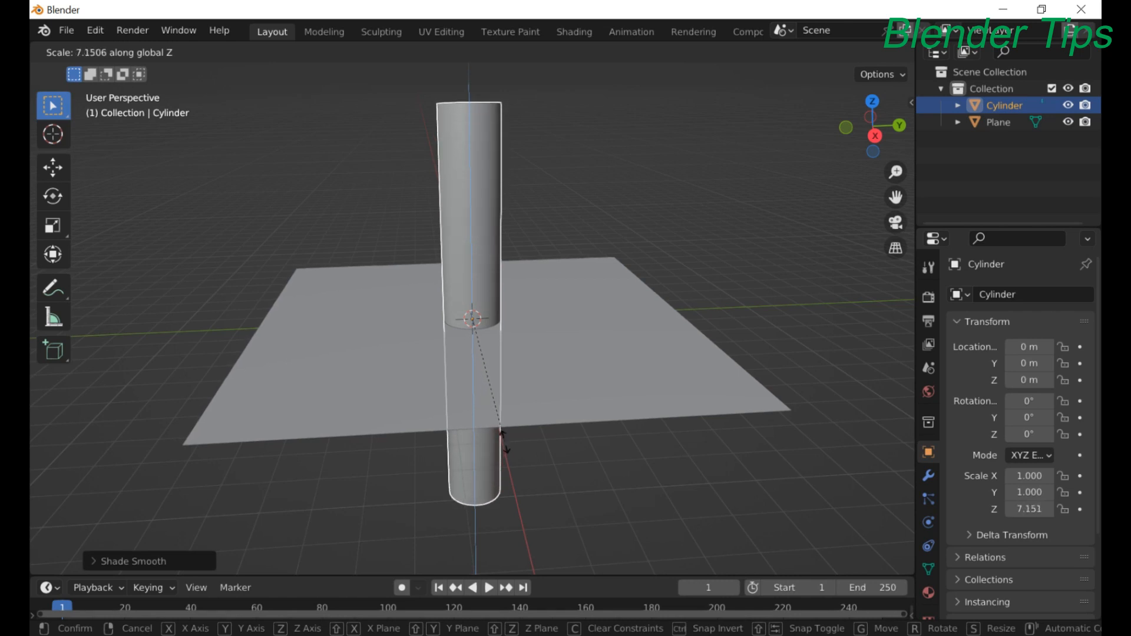
{"action": "left_click", "coordinate": [504, 448]}
{"action": "scroll", "coordinate": [496, 347], "scroll_direction": "down", "scroll_amount": 3}
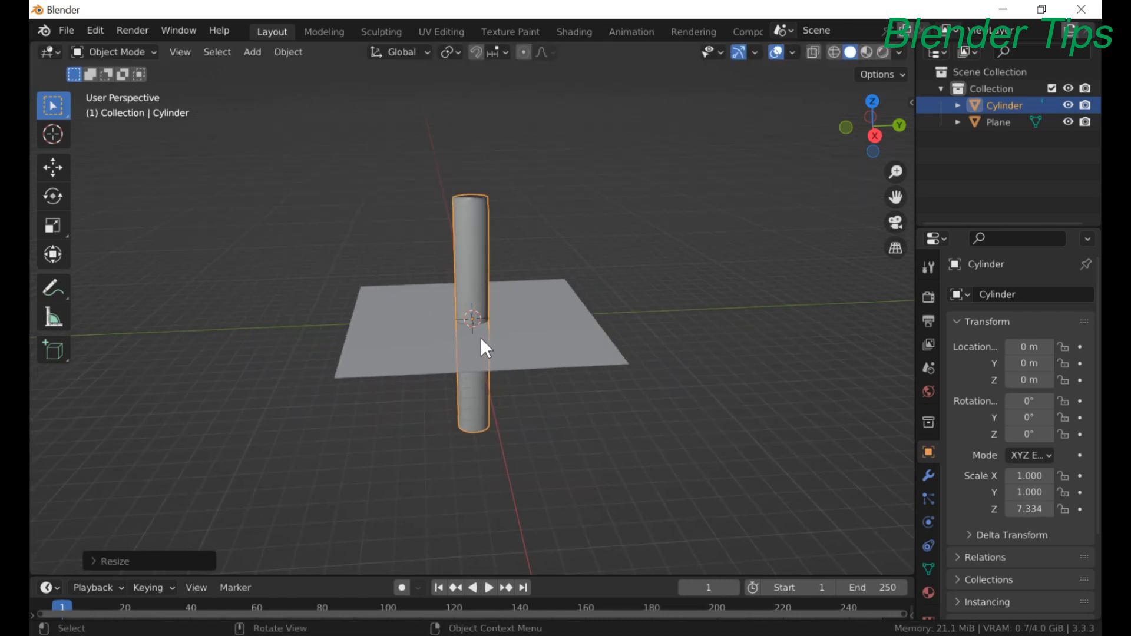
- Shrink the cylinder uniformly to an X and Y scale of about 0.22, and stretch it along Z to about 7.3 to form a thin pole
{"action": "key", "text": "s"}
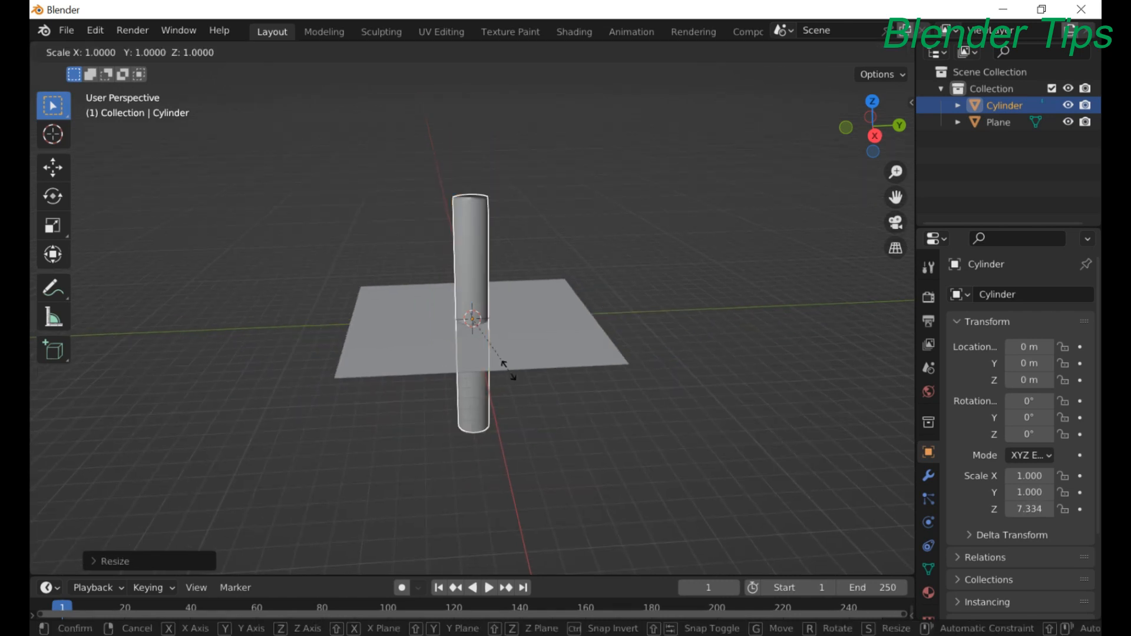
{"action": "left_click", "coordinate": [478, 330]}
{"action": "key", "text": "s"}
{"action": "key", "text": "z"}
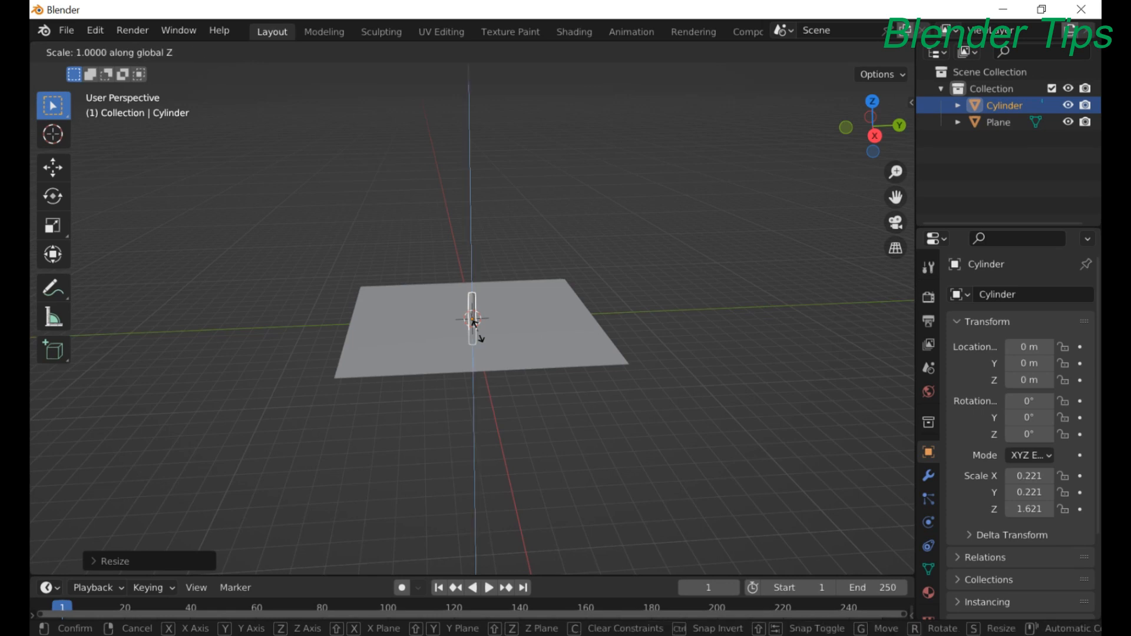
{"action": "left_click", "coordinate": [488, 369]}
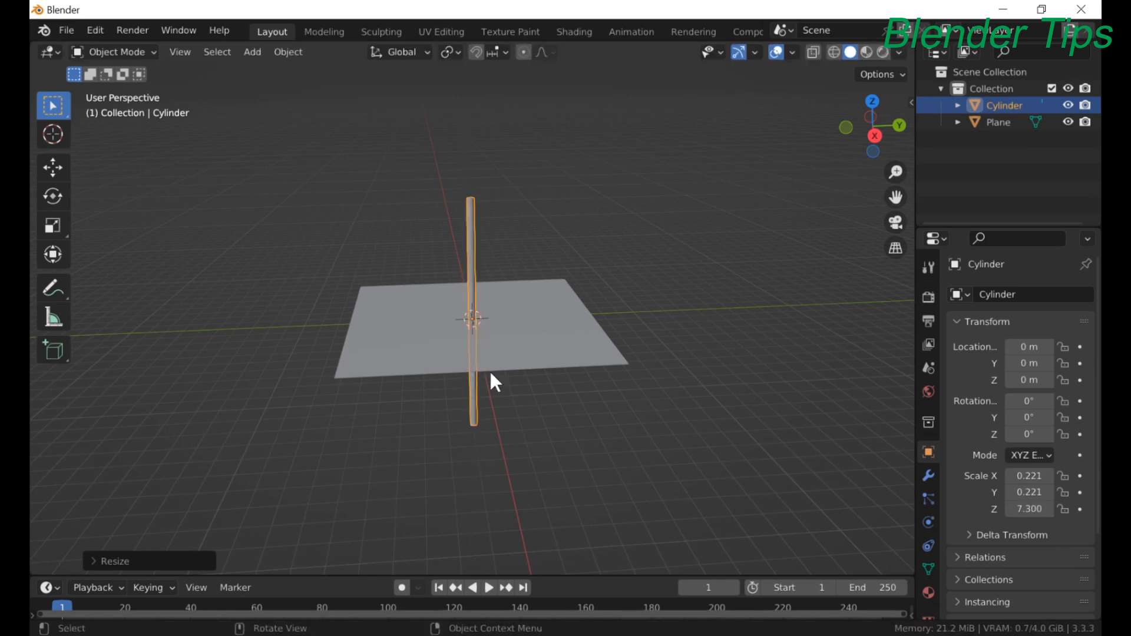
- Raise the pole along the Z axis to about 7.33 m so its base rests on the ground plane
{"action": "scroll", "coordinate": [486, 348], "scroll_direction": "up", "scroll_amount": 2}
{"action": "key", "text": "KP_1"}
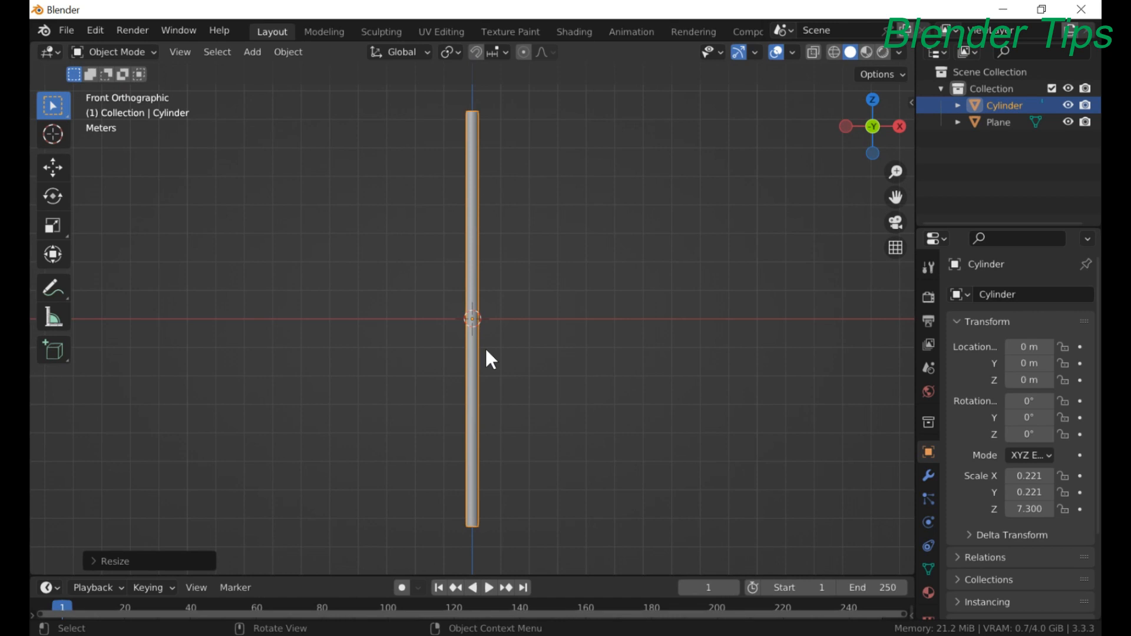
{"action": "key", "text": "KP_3"}
{"action": "key", "text": "KP_1"}
{"action": "middle_click_drag", "start_coordinate": [482, 343], "coordinate": [482, 378]}
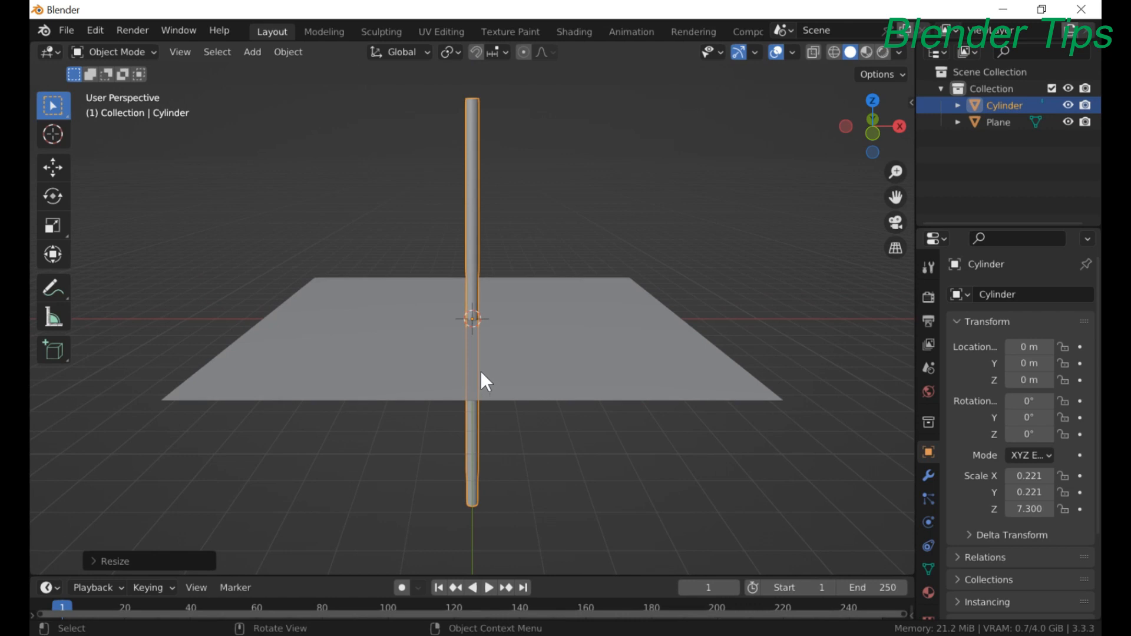
{"action": "key", "text": "g"}
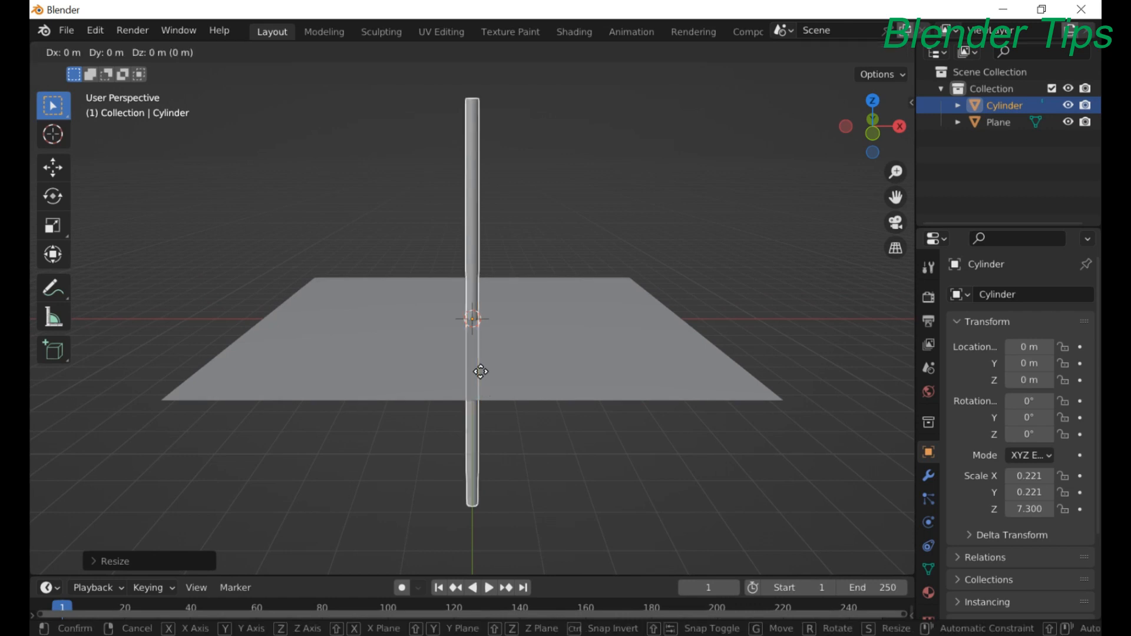
{"action": "key", "text": "z"}
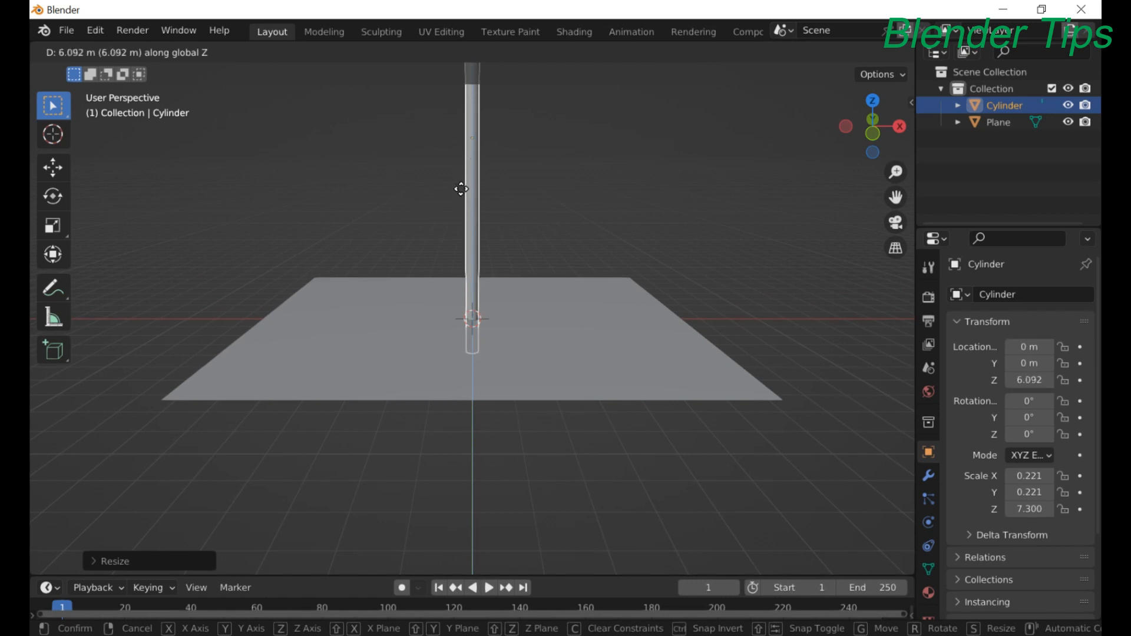
{"action": "left_click", "coordinate": [461, 153]}
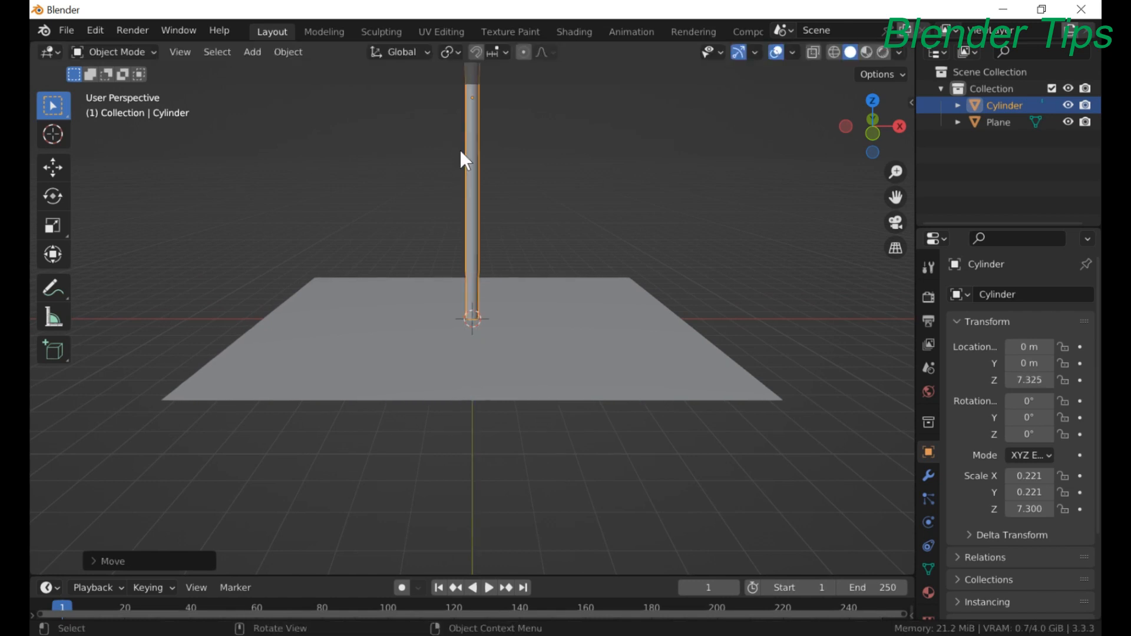
{"action": "key", "text": "KP_1"}
- Enlarge the ground plane uniformly around the pole to a scale of about 18.18
{"action": "middle_click_drag", "start_coordinate": [504, 161], "coordinate": [496, 239]}
{"action": "scroll", "coordinate": [451, 265], "scroll_direction": "up", "scroll_amount": 4}
{"action": "scroll", "coordinate": [450, 265], "scroll_direction": "down", "scroll_amount": 5}
{"action": "scroll", "coordinate": [497, 241], "scroll_direction": "up", "scroll_amount": 1}
{"action": "left_click", "coordinate": [528, 327]}
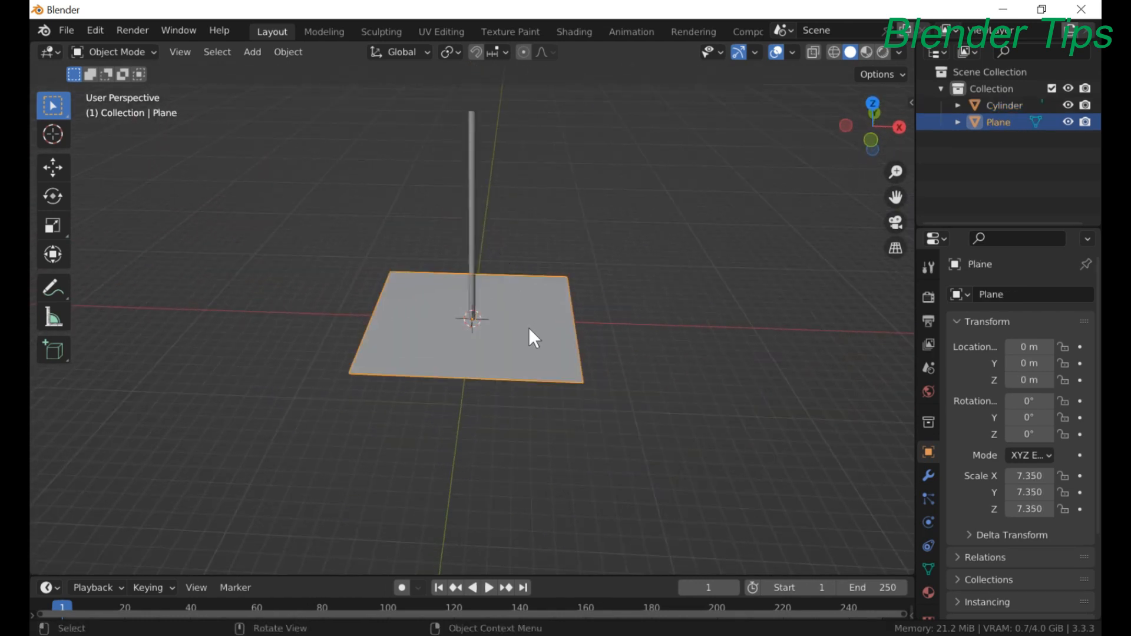
{"action": "key", "text": "s"}
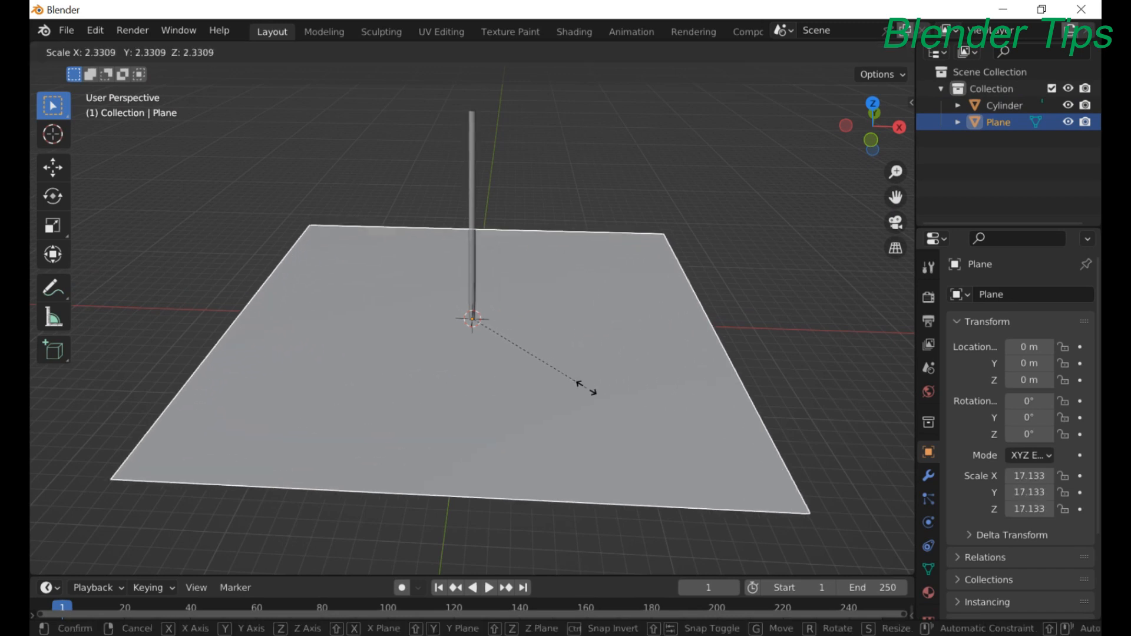
{"action": "left_click", "coordinate": [591, 388]}
{"action": "middle_click_drag", "start_coordinate": [592, 388], "coordinate": [535, 292]}
{"action": "scroll", "coordinate": [514, 292], "scroll_direction": "down", "scroll_amount": 3}
{"action": "scroll", "coordinate": [497, 261], "scroll_direction": "up", "scroll_amount": 4}
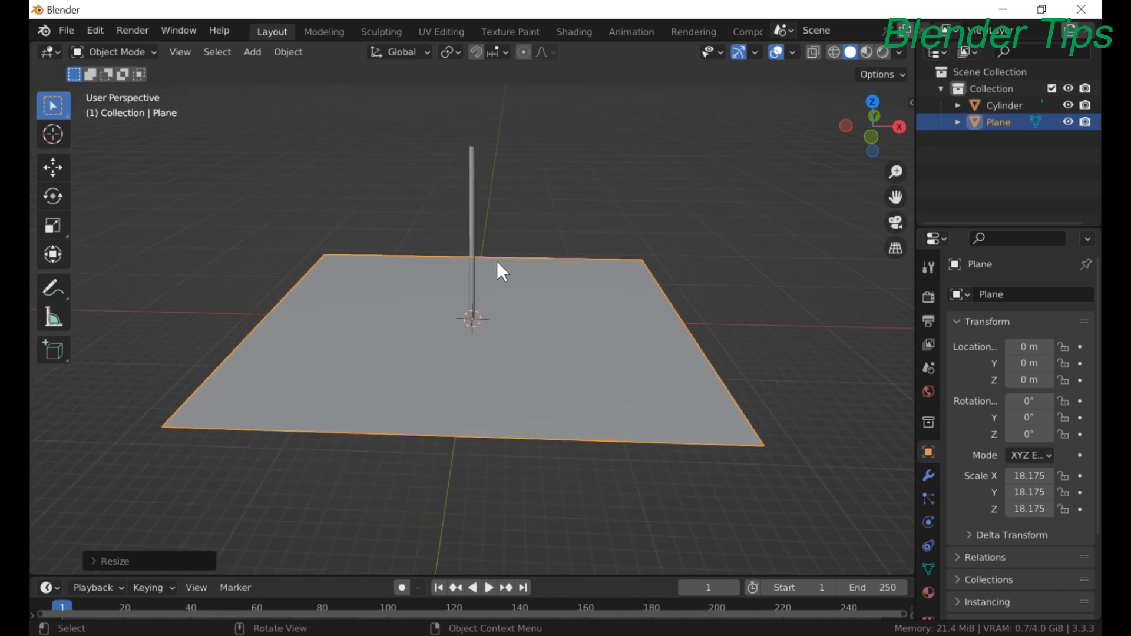
{"action": "mouse_move", "coordinate": [496, 260]}
{"action": "middle_mouse_down"}
{"action": "mouse_move", "coordinate": [495, 242]}
{"action": "mouse_move", "coordinate": [492, 250]}
{"action": "middle_mouse_up"}
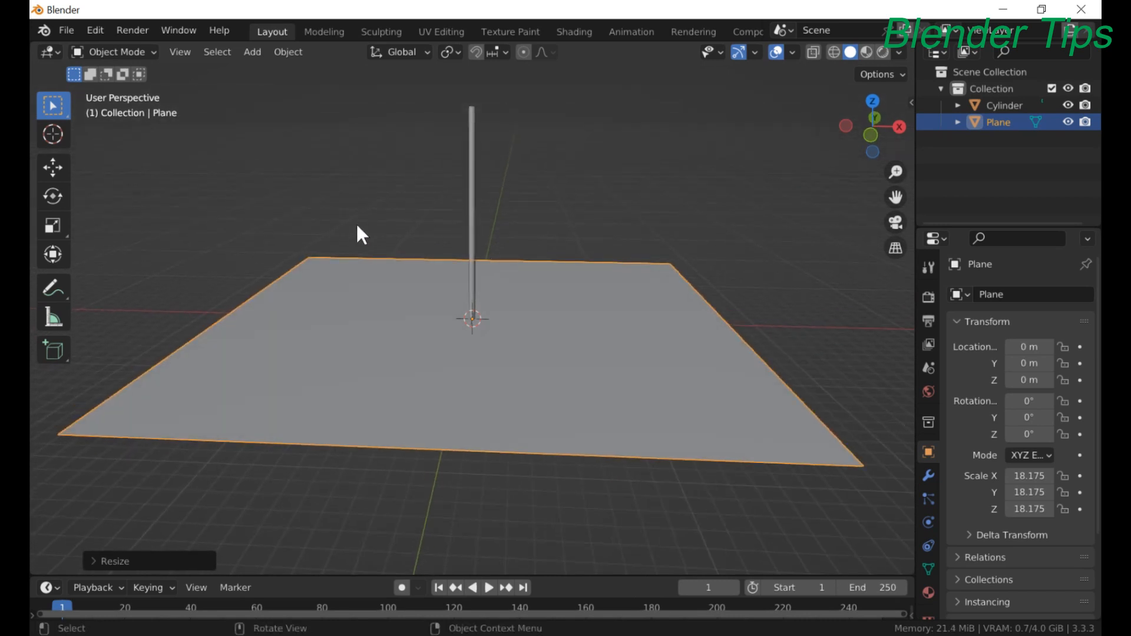
- Add a second mesh plane at the base of the pole for the flag
{"action": "scroll", "coordinate": [357, 226], "scroll_direction": "down", "scroll_amount": 2}
{"action": "key", "text": "shift"}
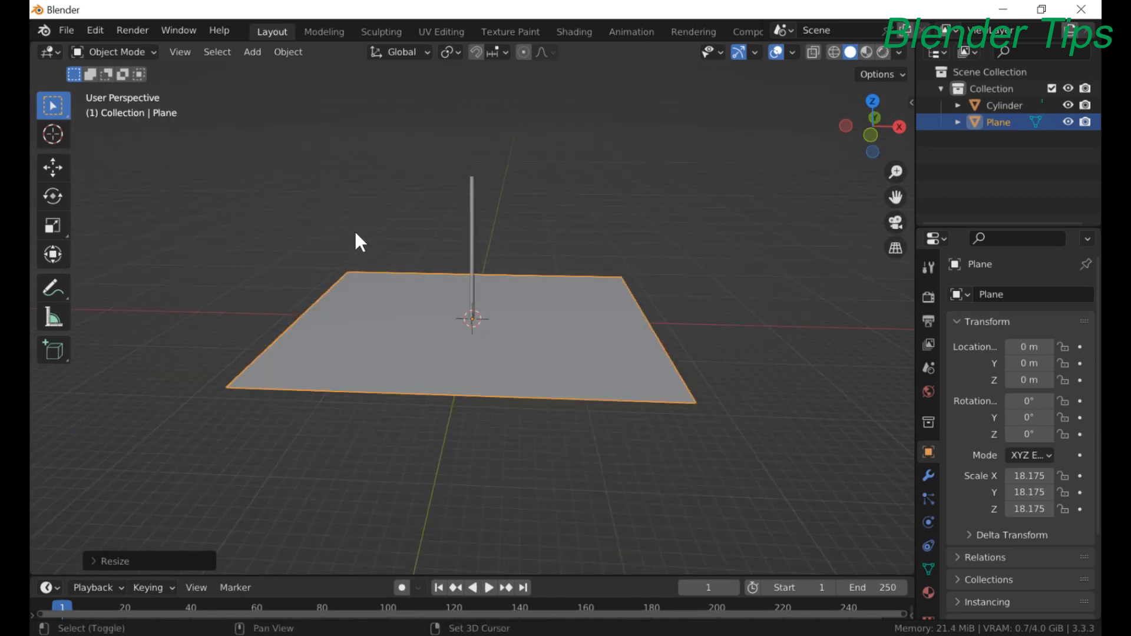
{"action": "key", "text": "shift+a"}
{"action": "mouse_move", "coordinate": [355, 231]}
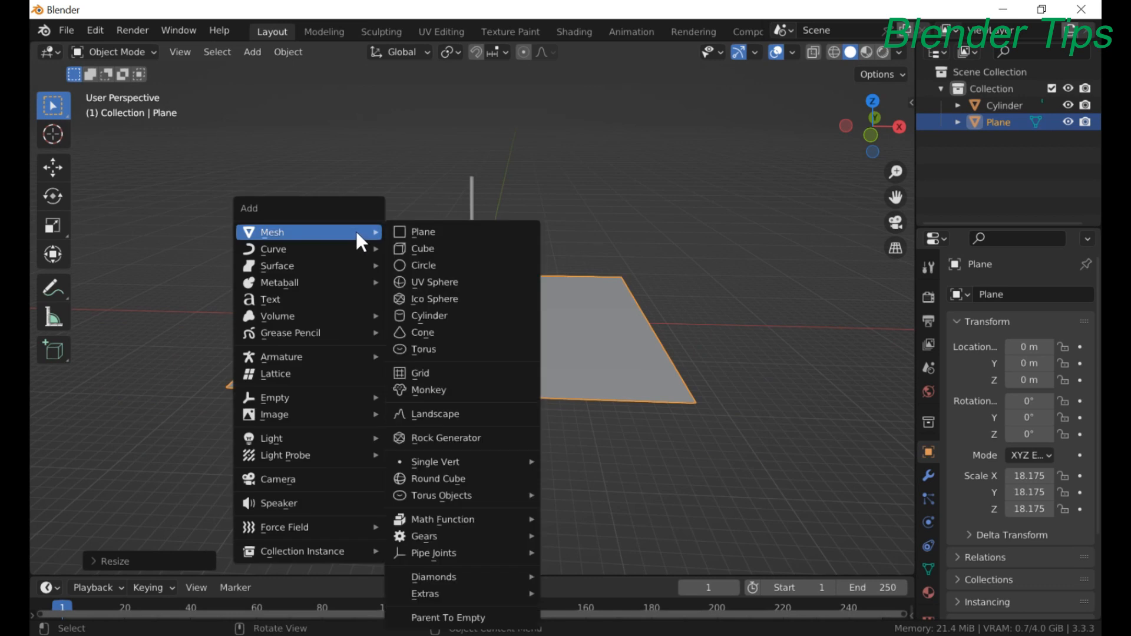
{"action": "left_click", "coordinate": [437, 231]}
{"action": "scroll", "coordinate": [474, 325], "scroll_direction": "up", "scroll_amount": 5}
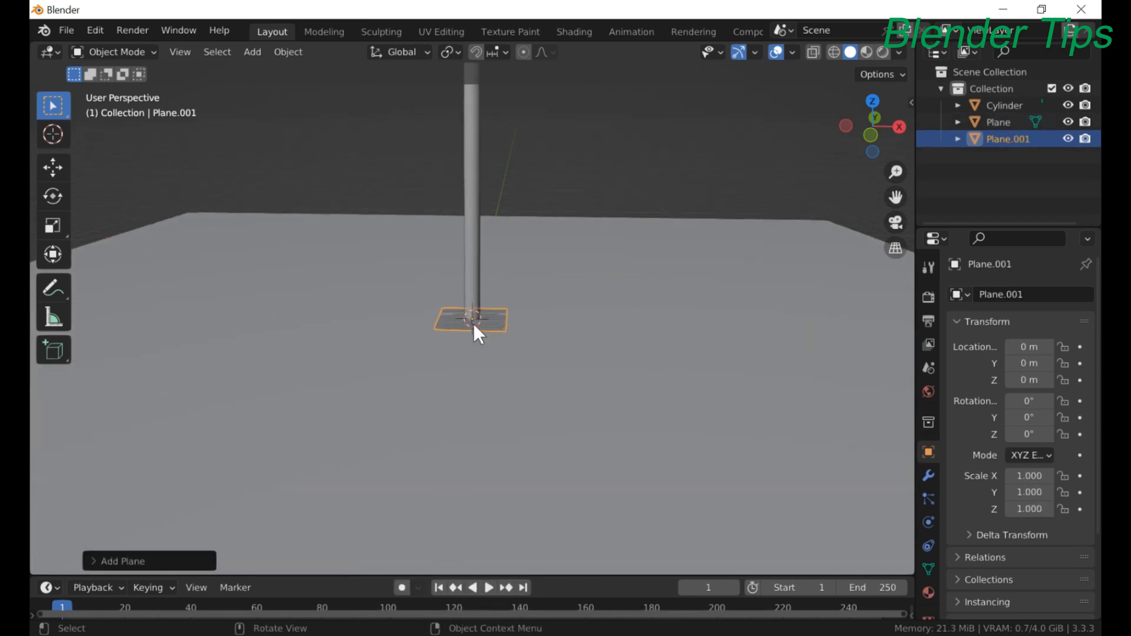
- Rotate the new flag plane 90° about the X axis so it stands upright
{"action": "scroll", "coordinate": [474, 326], "scroll_direction": "down", "scroll_amount": 3}
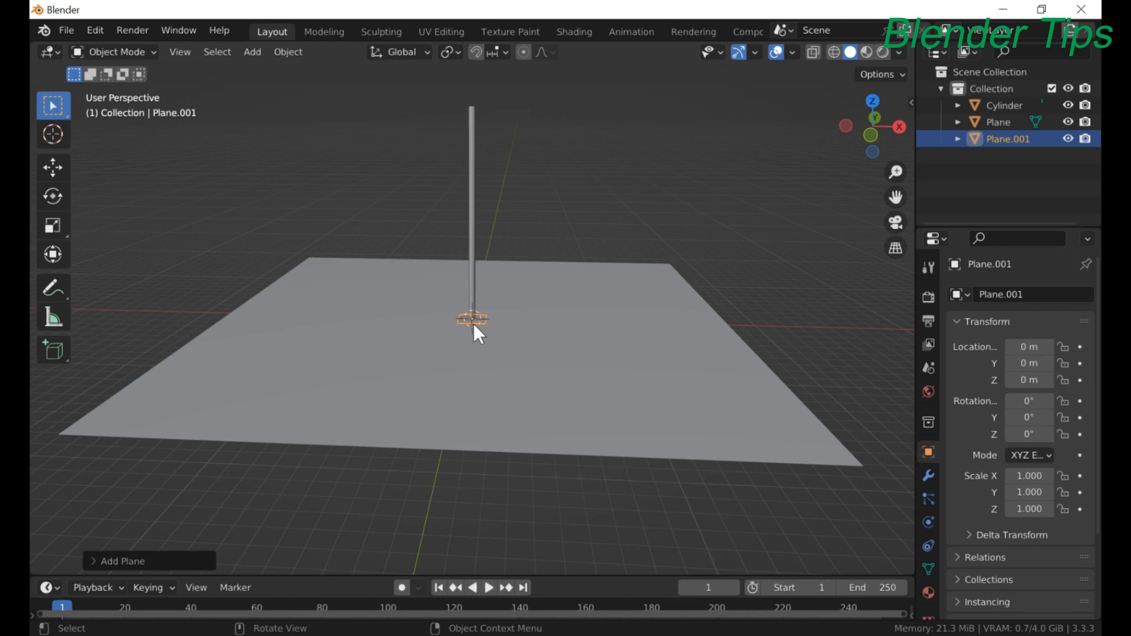
{"action": "key", "text": "r"}
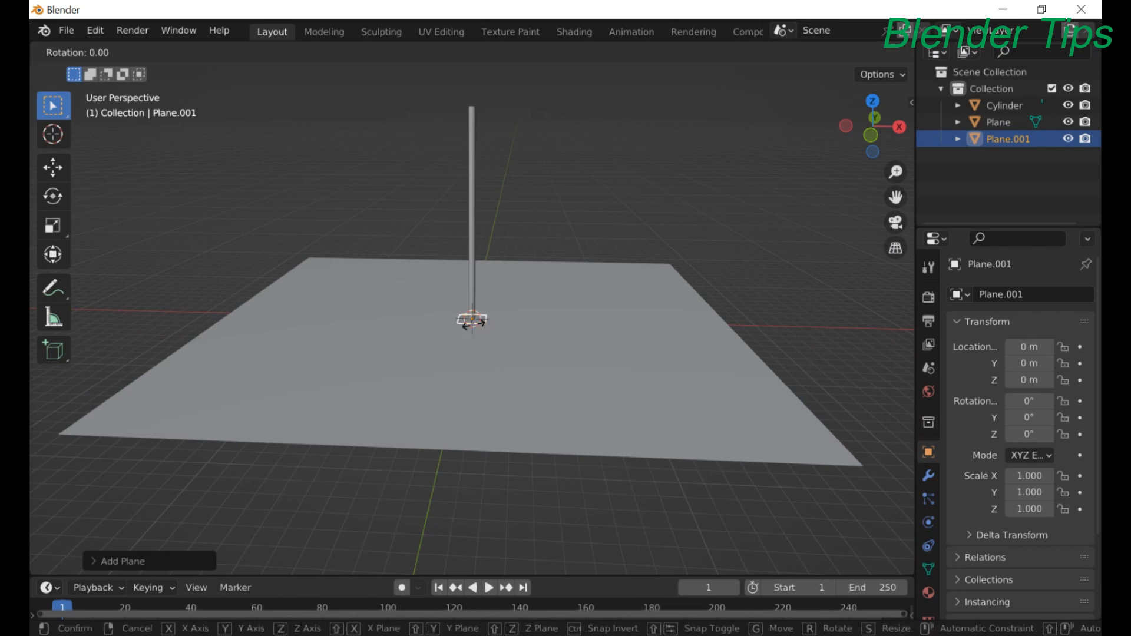
{"action": "type", "text": "x"}
{"action": "type", "text": "90"}
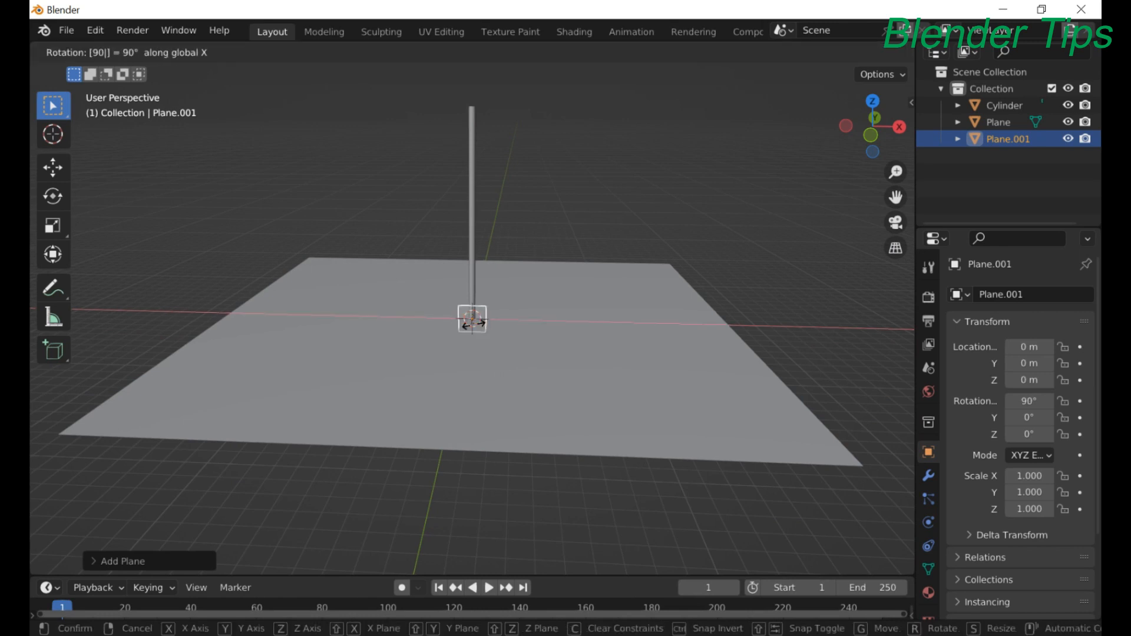
{"action": "key", "text": "Return"}
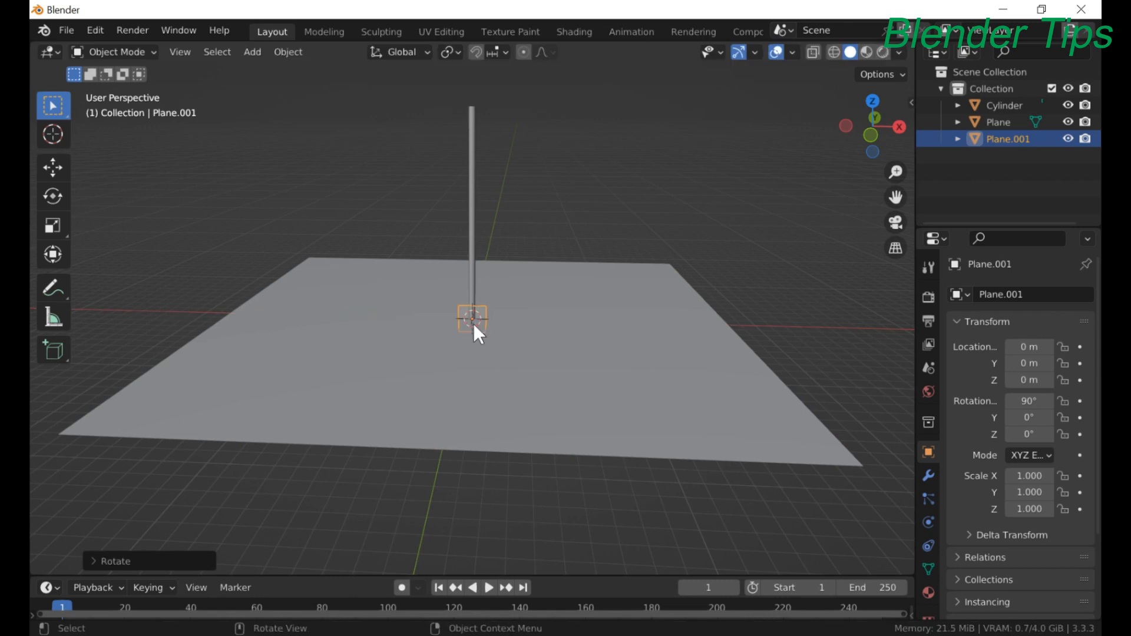
- Enlarge the upright flag plane uniformly to a scale of about 6.68, working in the front view
{"action": "key", "text": "KP_1"}
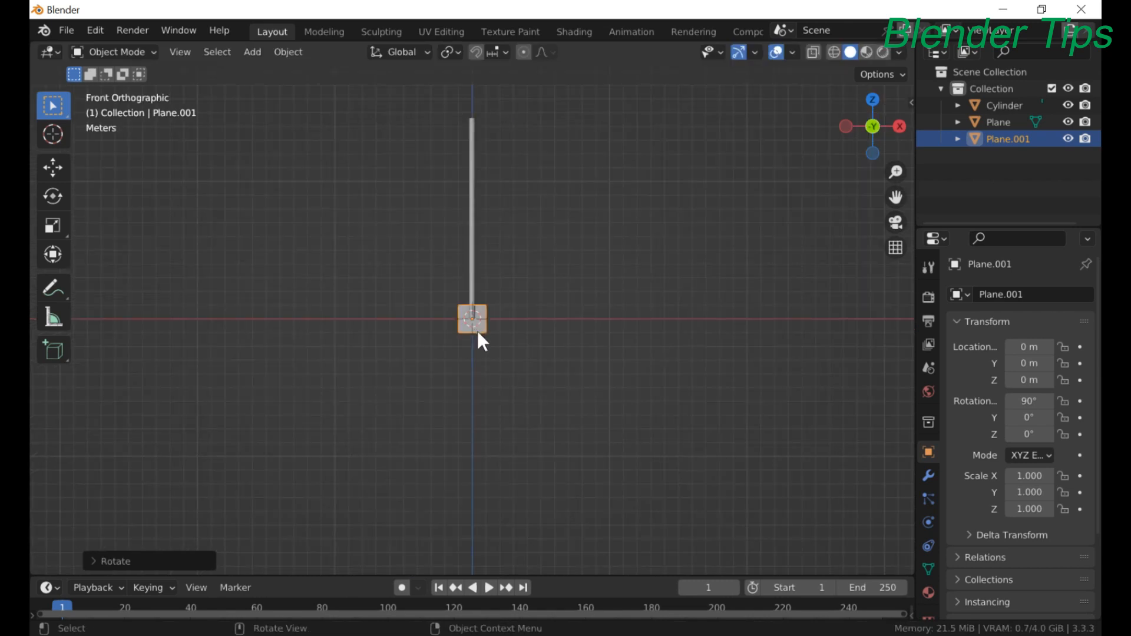
{"action": "key", "text": "s"}
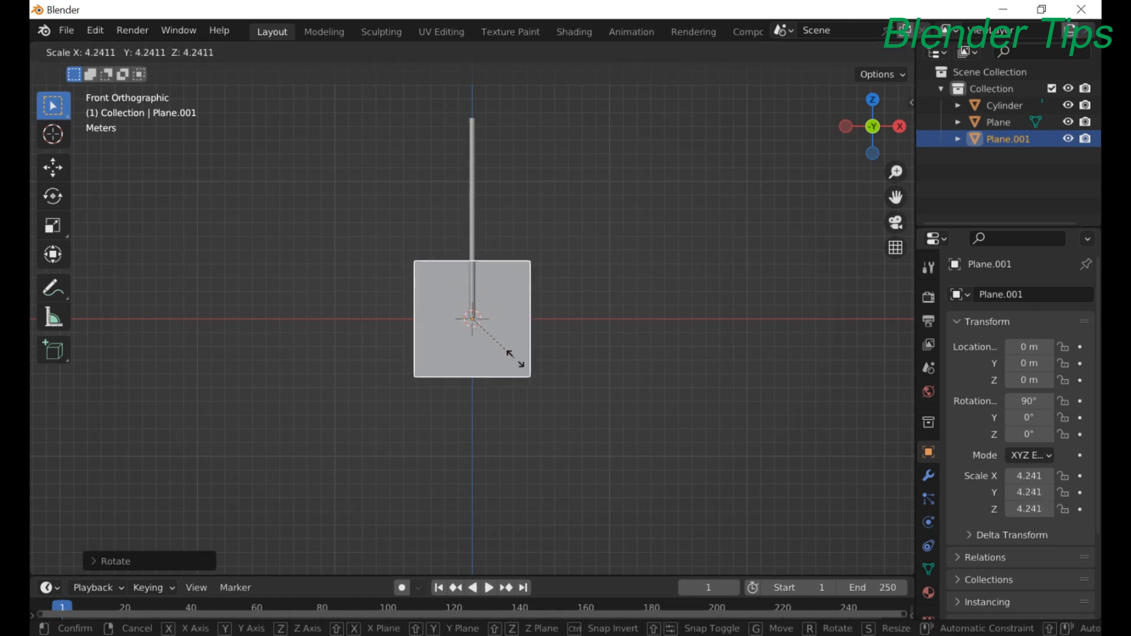
{"action": "left_click", "coordinate": [540, 376]}
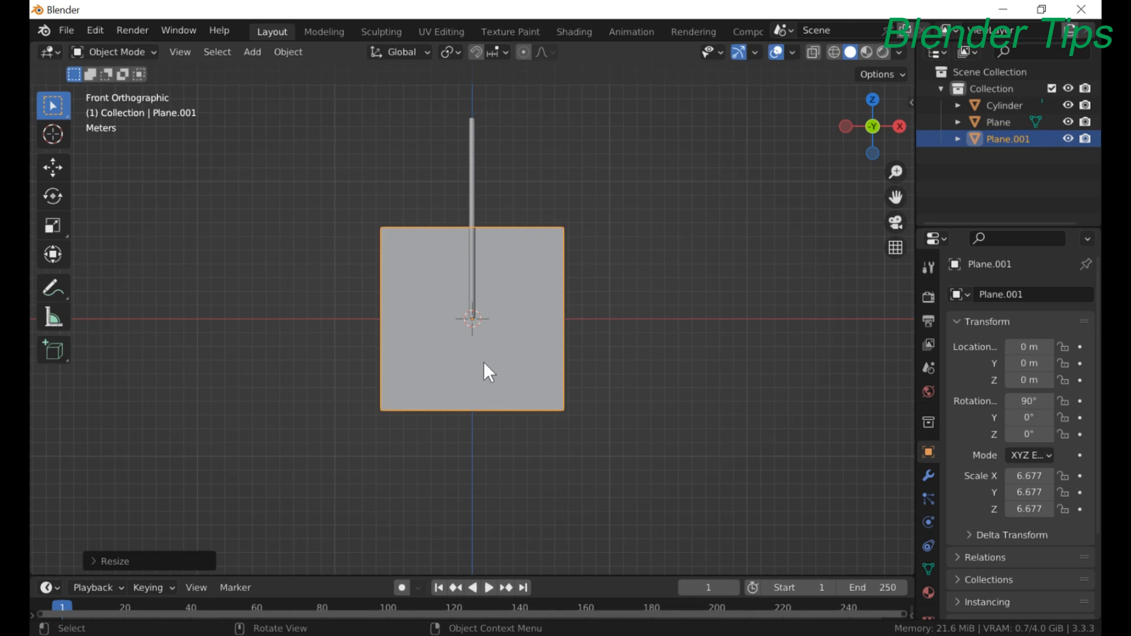
- Scale the flag down along global Z to a Y scale of about 4.02, and narrow it along X to about 5.13
{"action": "key", "text": "s"}
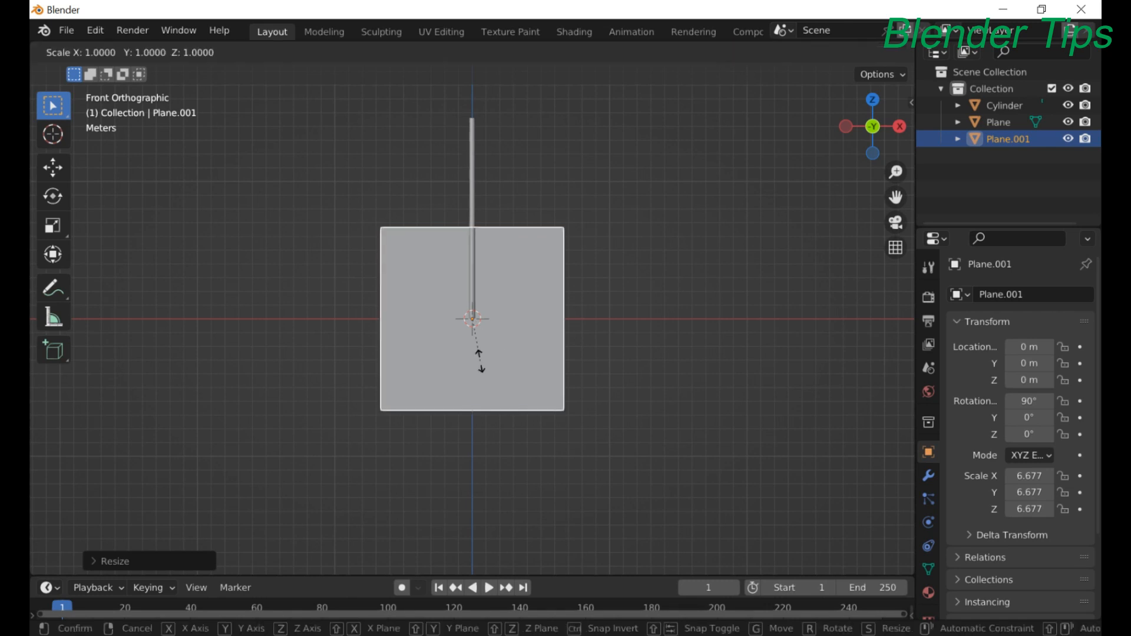
{"action": "key", "text": "z"}
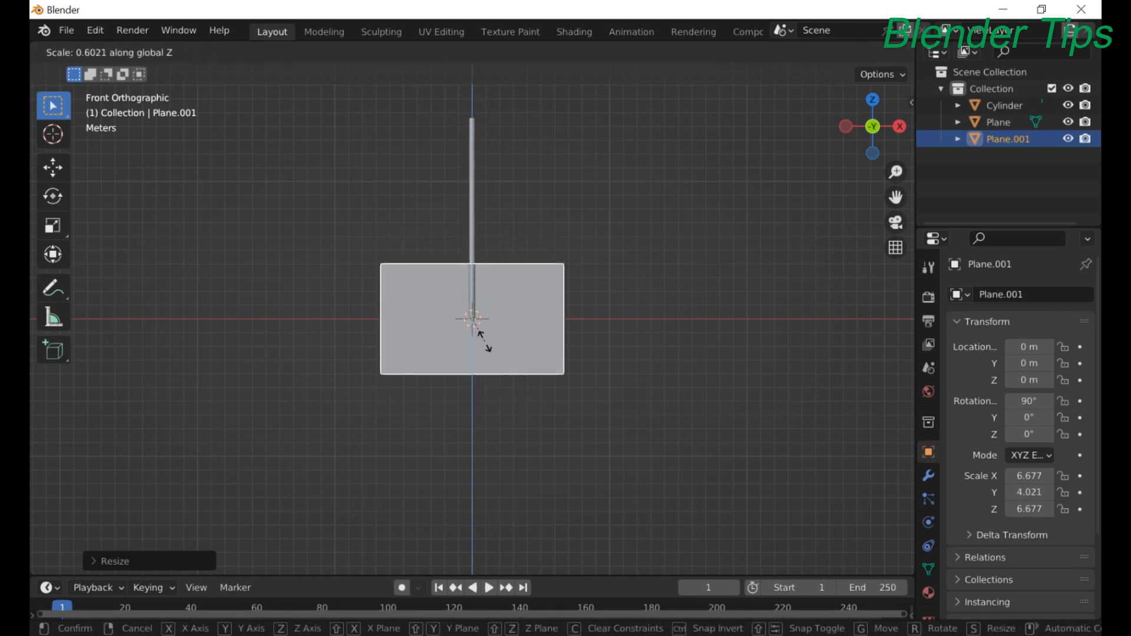
{"action": "right_click", "coordinate": [484, 342]}
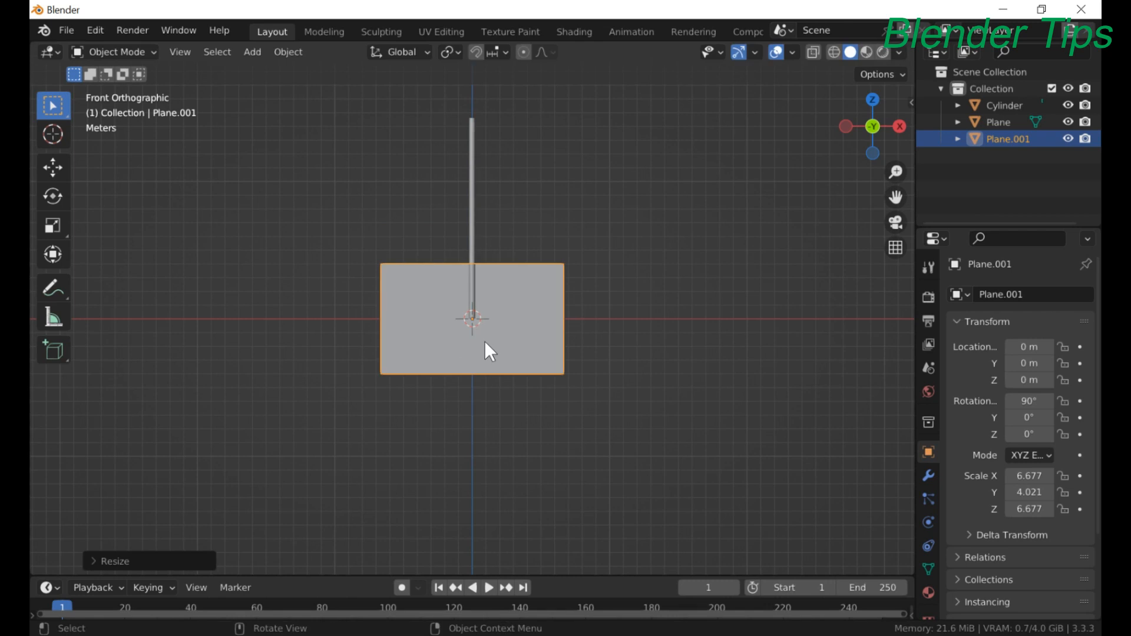
{"action": "key", "text": "s"}
{"action": "key", "text": "x"}
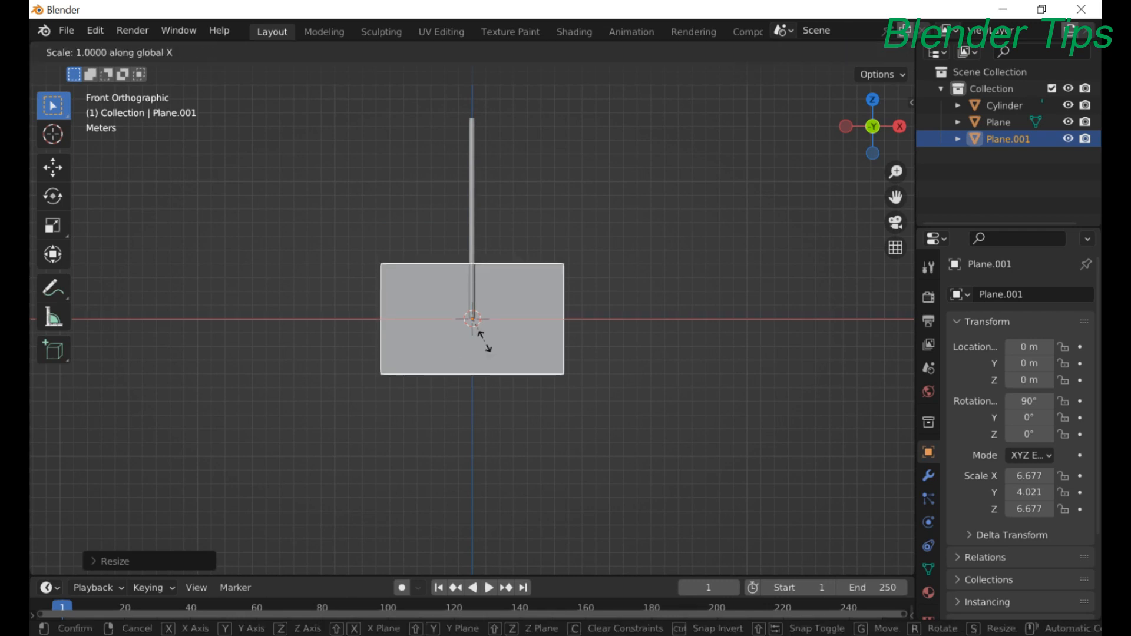
{"action": "left_click", "coordinate": [479, 338]}
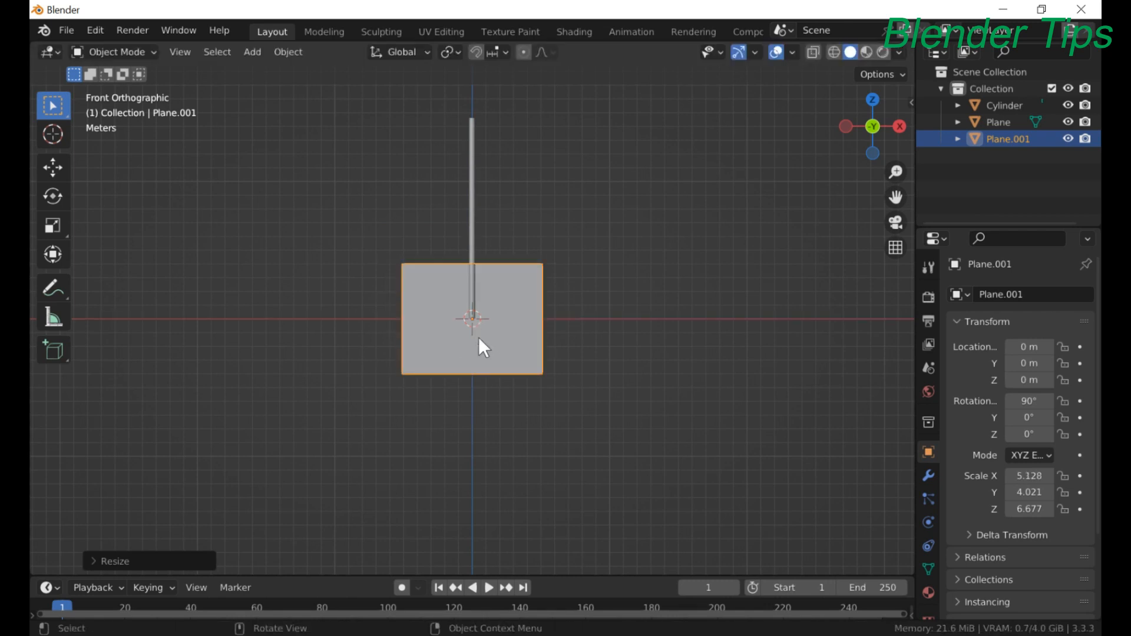
- Place the flag beside the upper pole at about X 5.16 m, Z 10.36 m, and reduce its height to a Y scale of about 2.6
{"action": "key", "text": "g"}
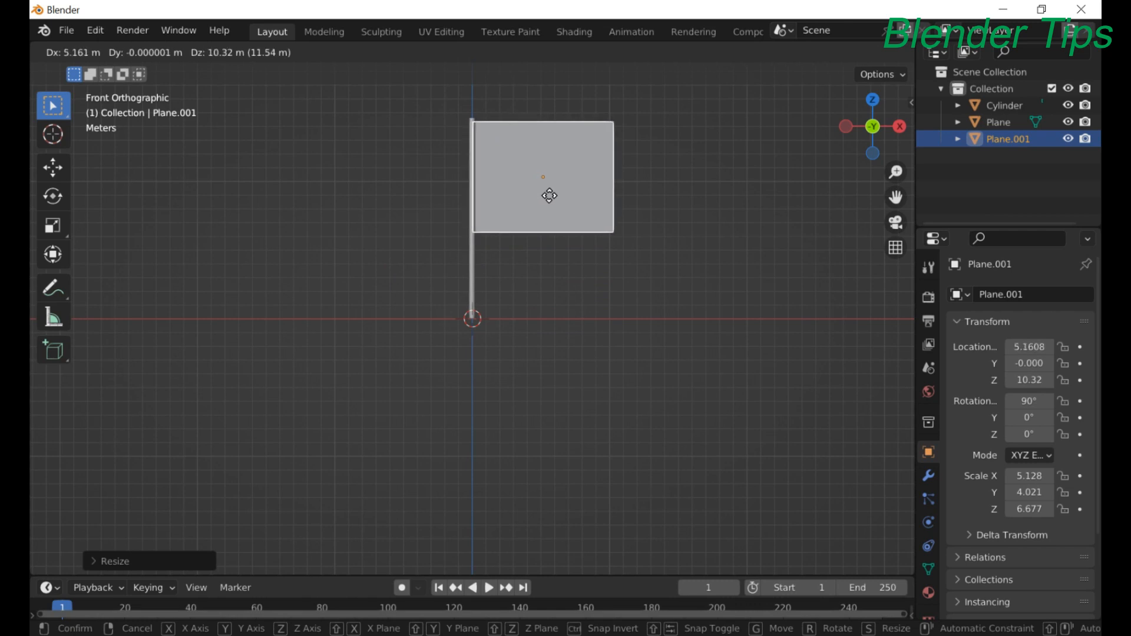
{"action": "left_click", "coordinate": [549, 196]}
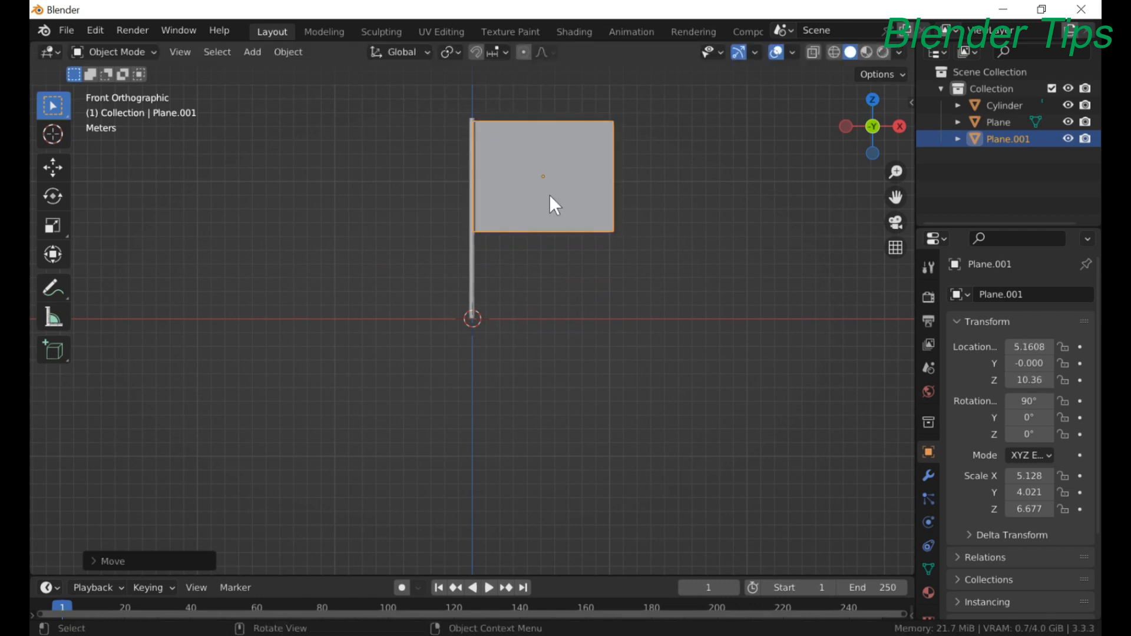
{"action": "key", "text": "s"}
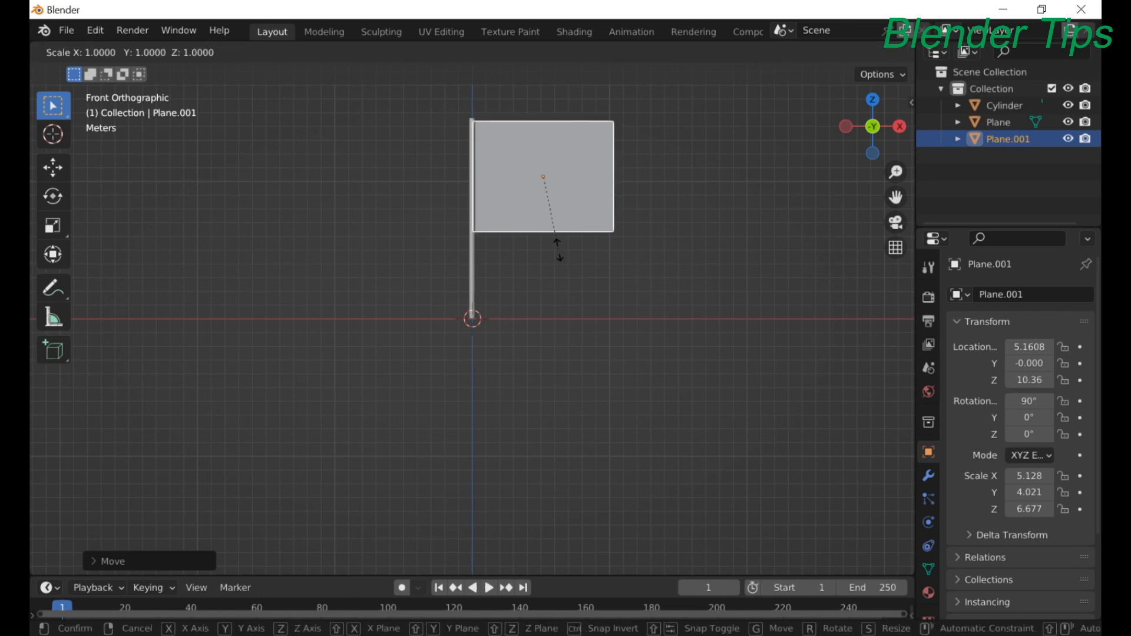
{"action": "key", "text": "z"}
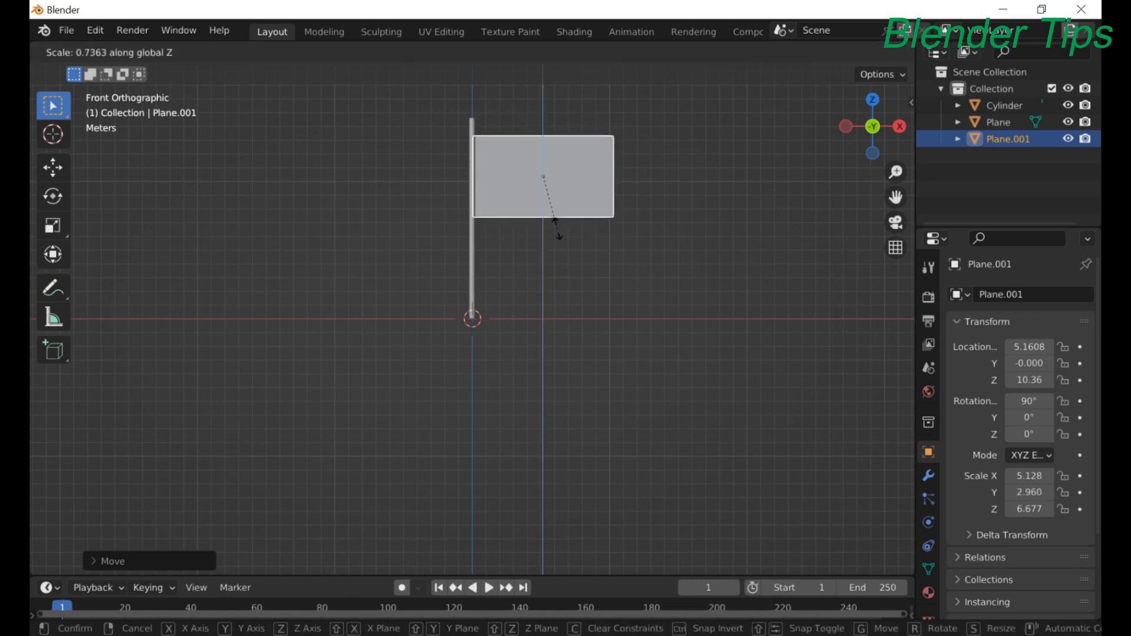
{"action": "left_click", "coordinate": [554, 219]}
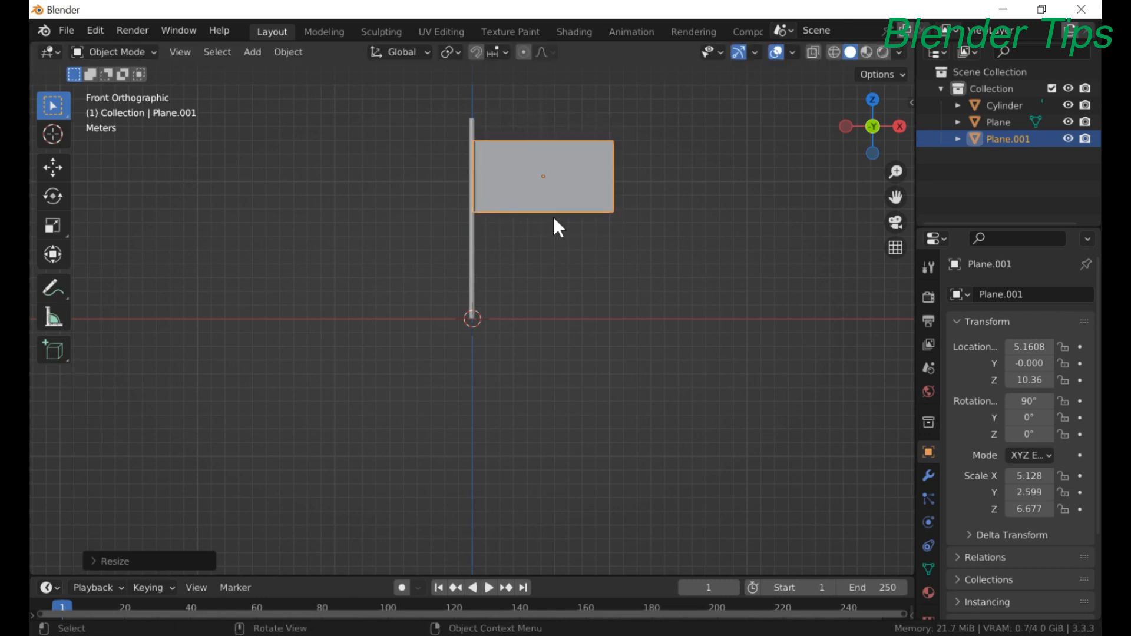
- Move the flag up to the tip of the pole, at about X 5.04 m and Z 11.82 m
{"action": "key", "text": "g"}
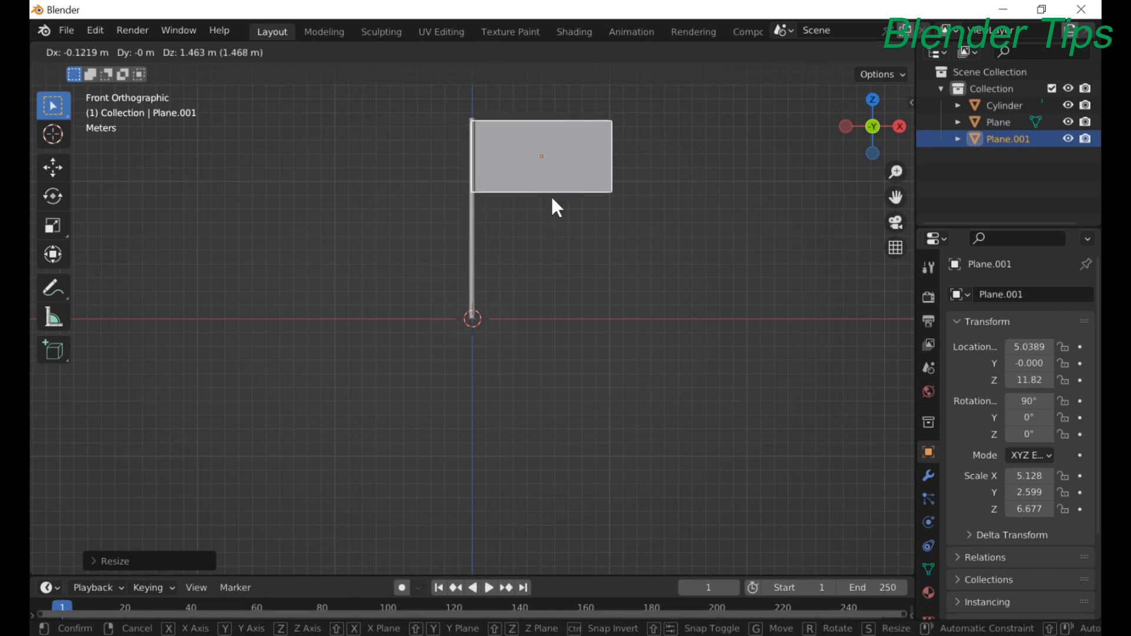
{"action": "left_click", "coordinate": [554, 200]}
{"action": "middle_click_drag", "start_coordinate": [570, 195], "coordinate": [525, 211]}
{"action": "scroll", "coordinate": [560, 259], "scroll_direction": "up", "scroll_amount": 5}
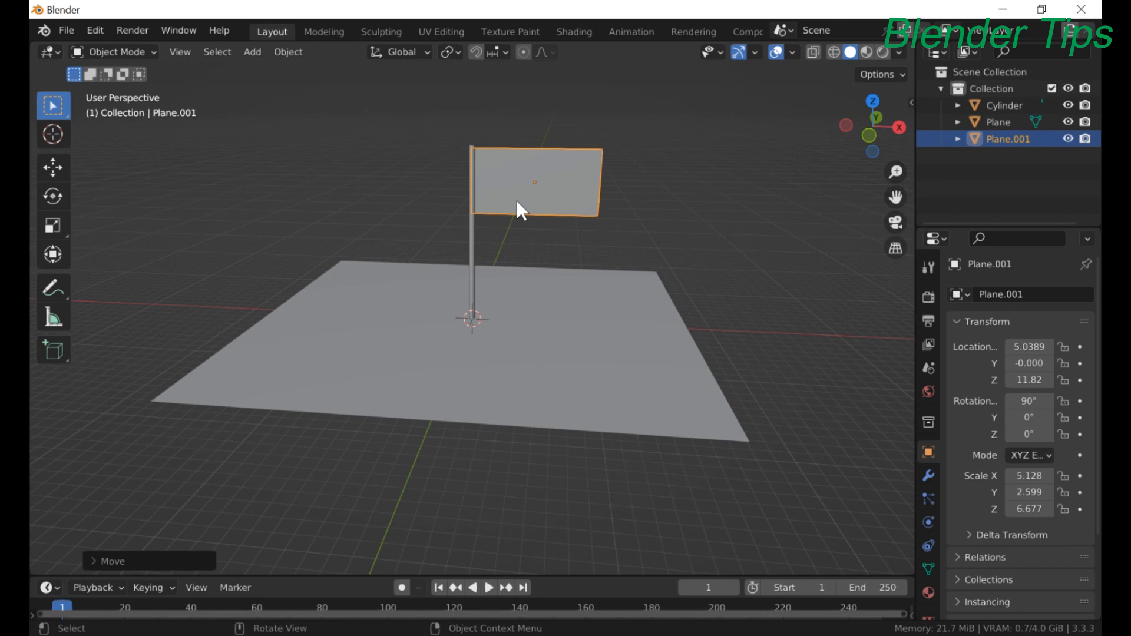
- Subdivide the flag's mesh with 40 cuts and return to Object Mode
{"action": "key", "text": "Tab"}
{"action": "scroll", "coordinate": [516, 200], "scroll_direction": "up", "scroll_amount": 4}
{"action": "scroll", "coordinate": [516, 200], "scroll_direction": "down", "scroll_amount": 2}
{"action": "scroll", "coordinate": [516, 200], "scroll_direction": "down", "scroll_amount": 2}
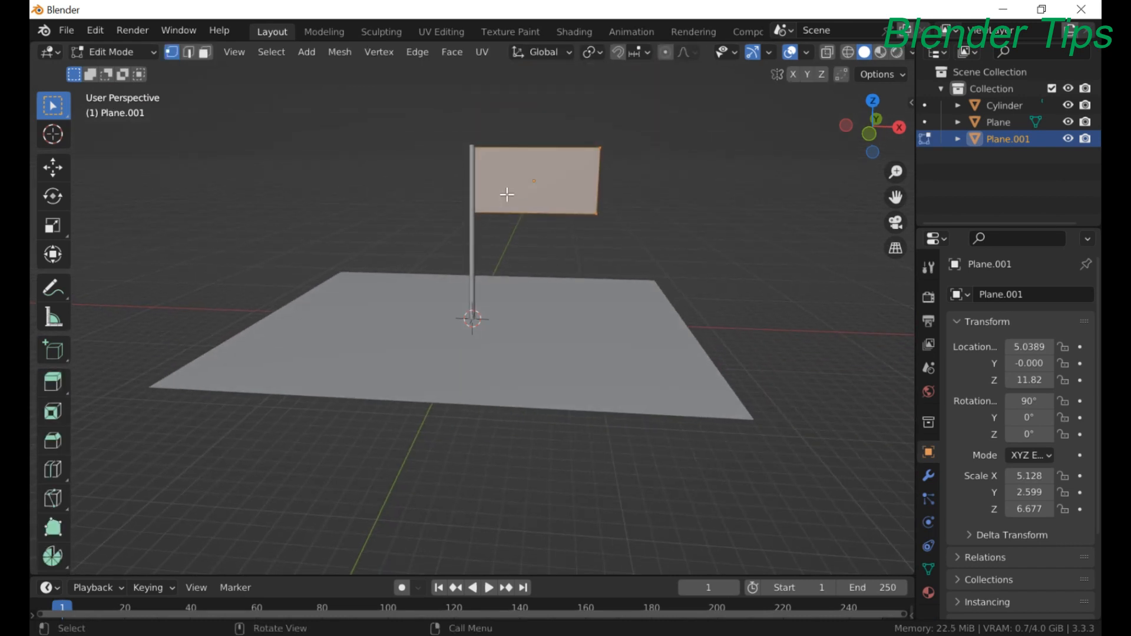
{"action": "right_click", "coordinate": [509, 178]}
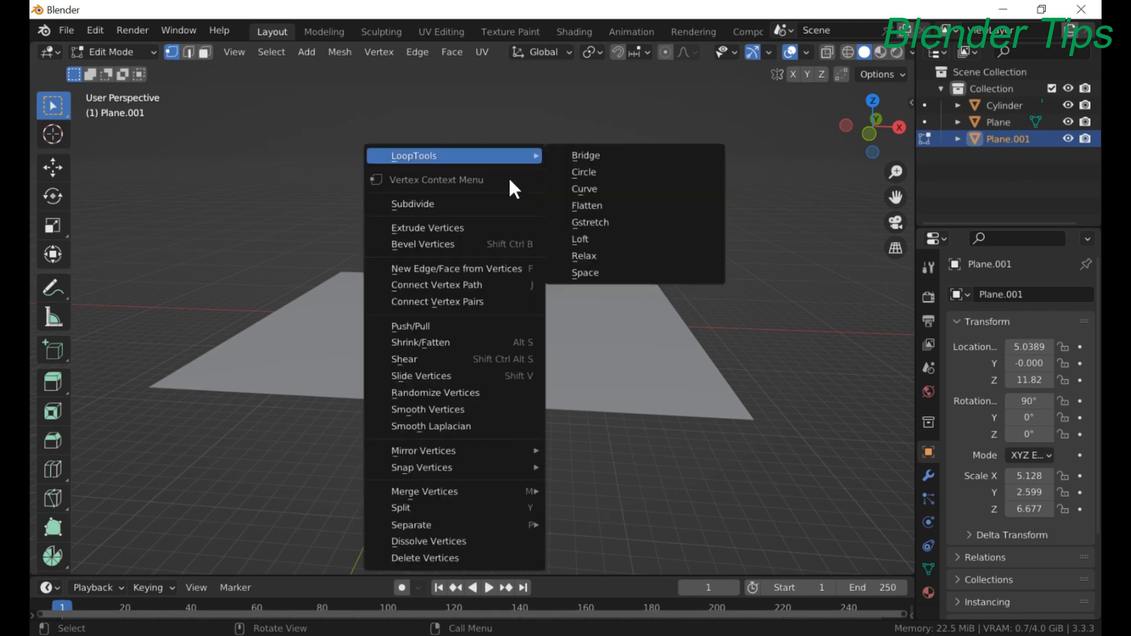
{"action": "left_click", "coordinate": [450, 204]}
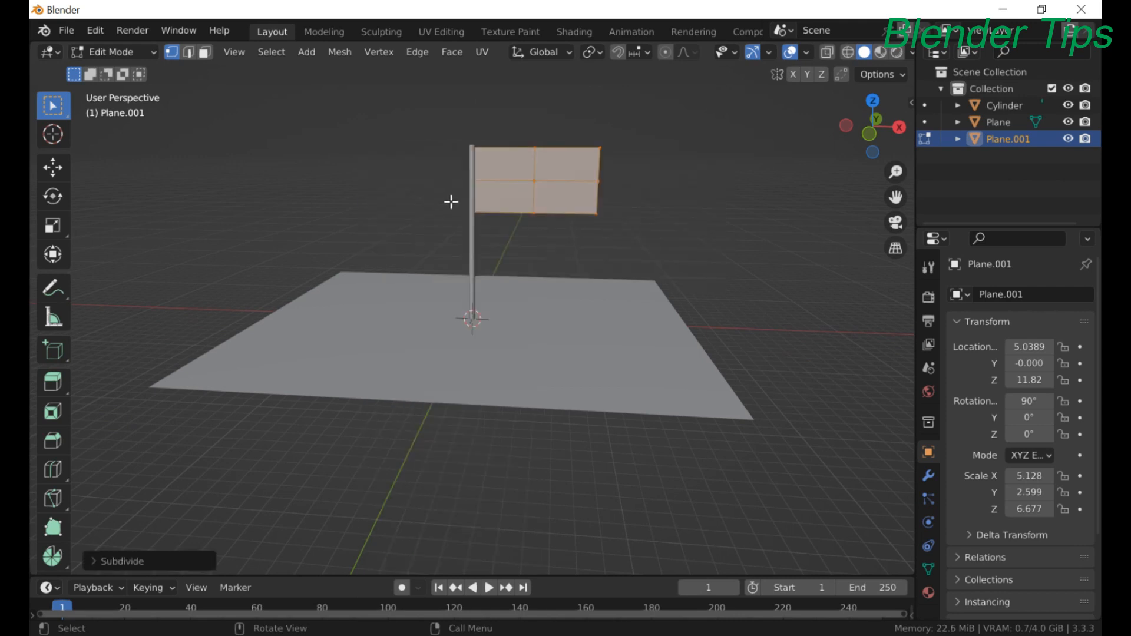
{"action": "left_click", "coordinate": [93, 560]}
{"action": "left_click", "coordinate": [245, 445]}
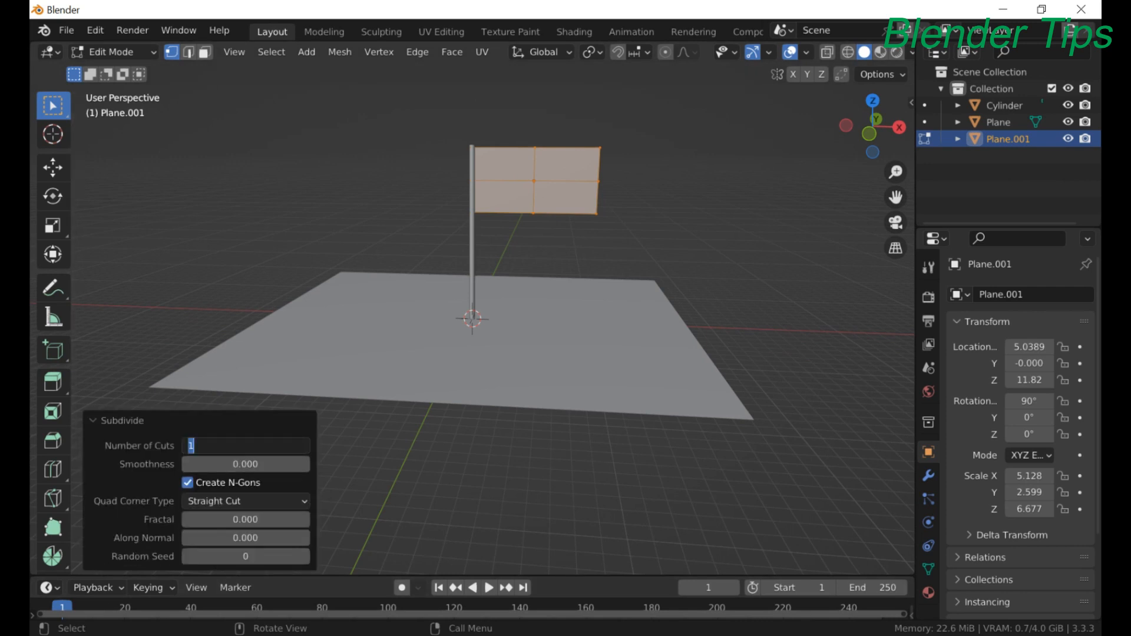
{"action": "type", "text": "40"}
{"action": "key", "text": "Return"}
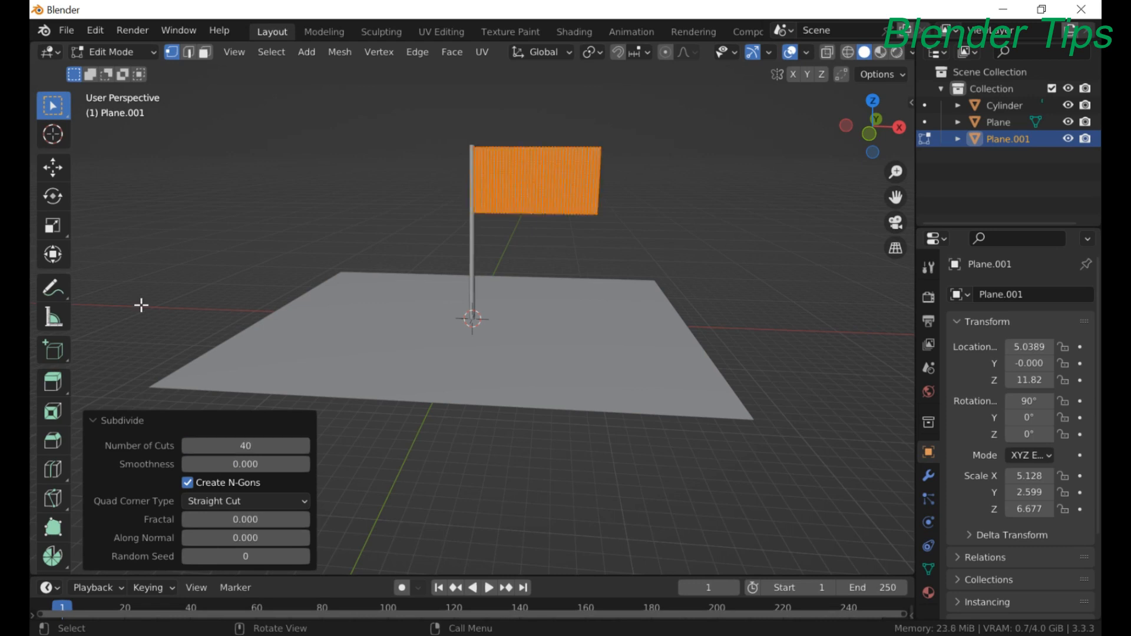
{"action": "scroll", "coordinate": [418, 164], "scroll_direction": "up", "scroll_amount": 2}
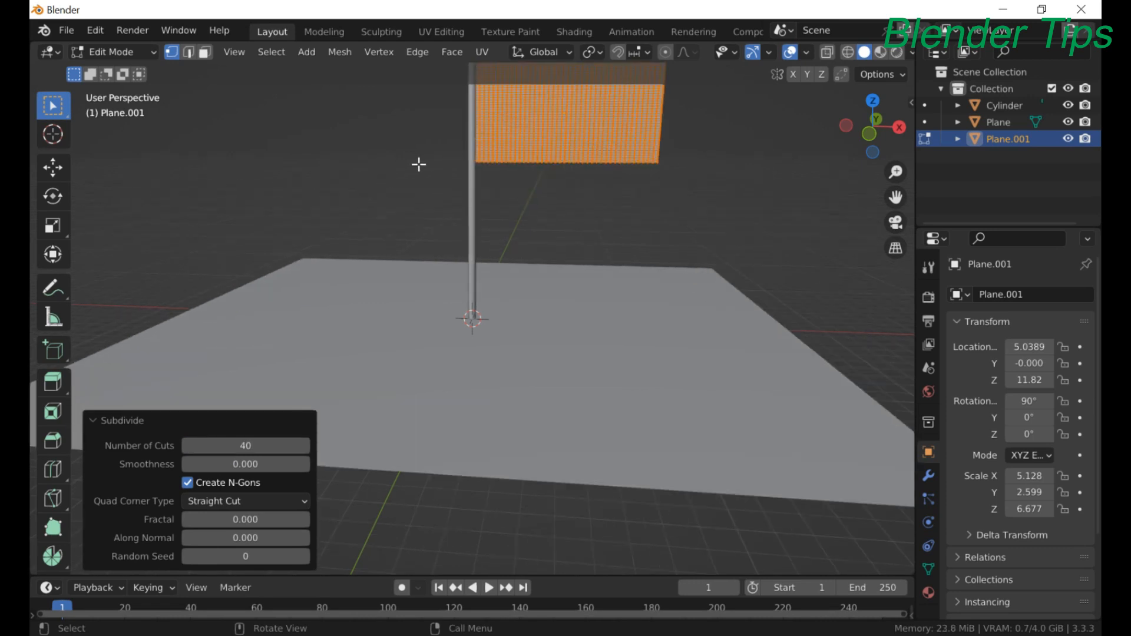
{"action": "scroll", "coordinate": [418, 164], "scroll_direction": "down", "scroll_amount": 2}
{"action": "key", "text": "Tab"}
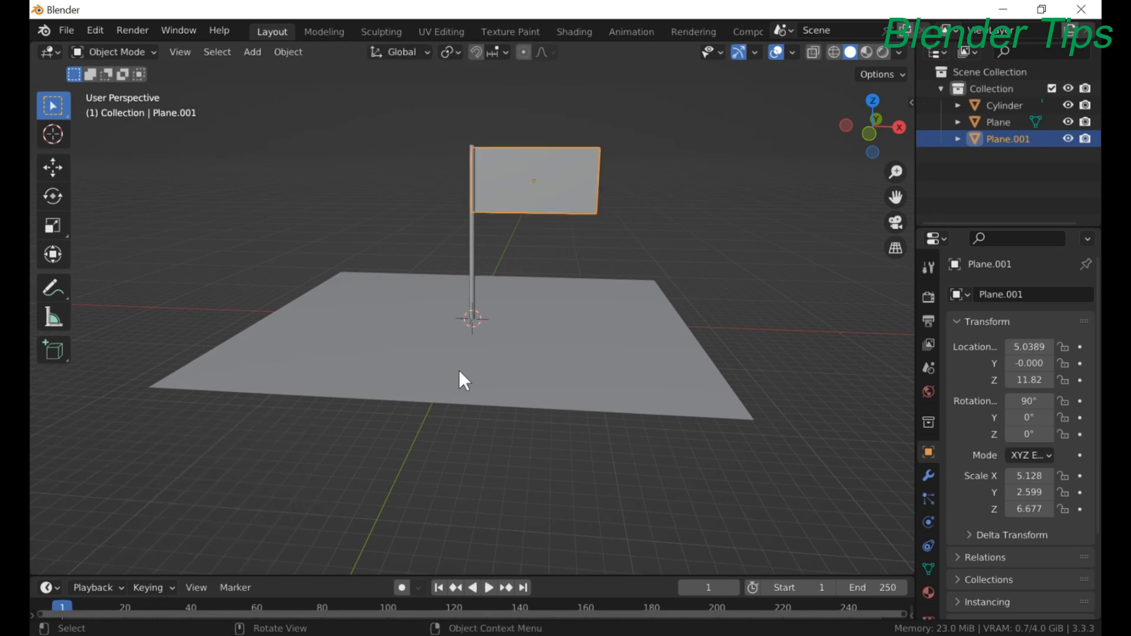
- Hide the ground plane and the pole so that only the flag is displayed
{"action": "left_click", "coordinate": [470, 356]}
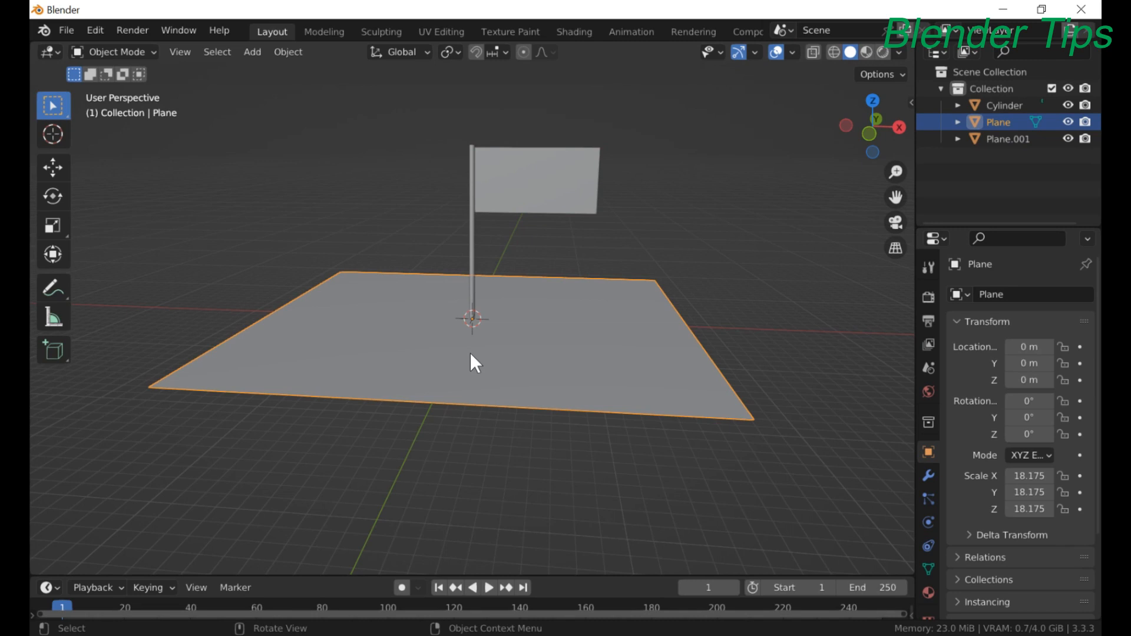
{"action": "left_click", "coordinate": [472, 266], "text": "shift"}
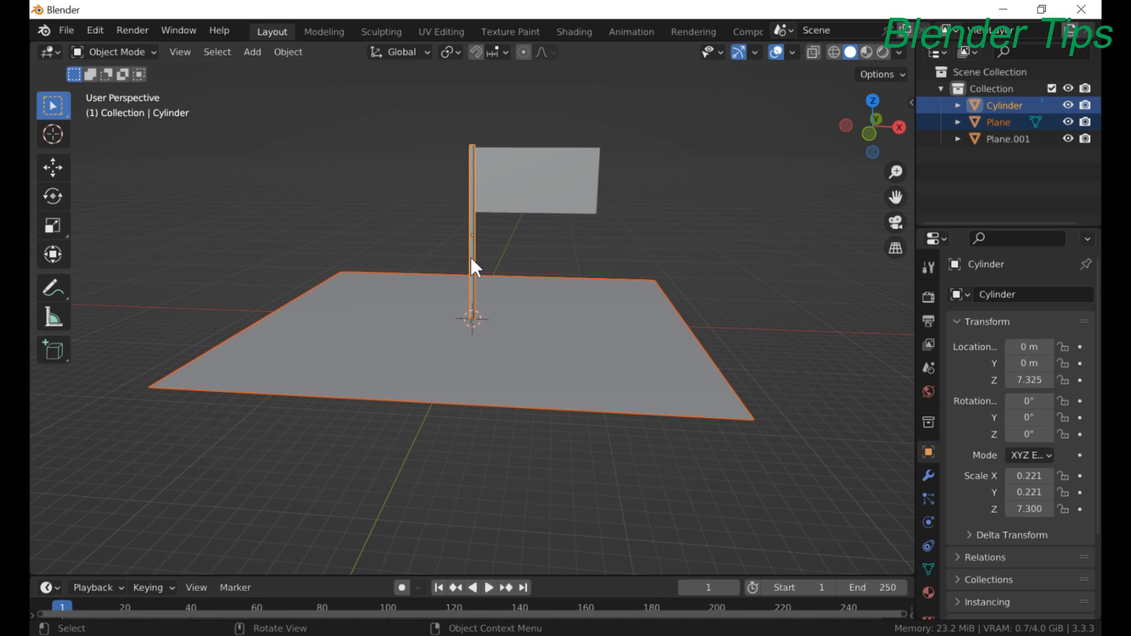
{"action": "key", "text": "h"}
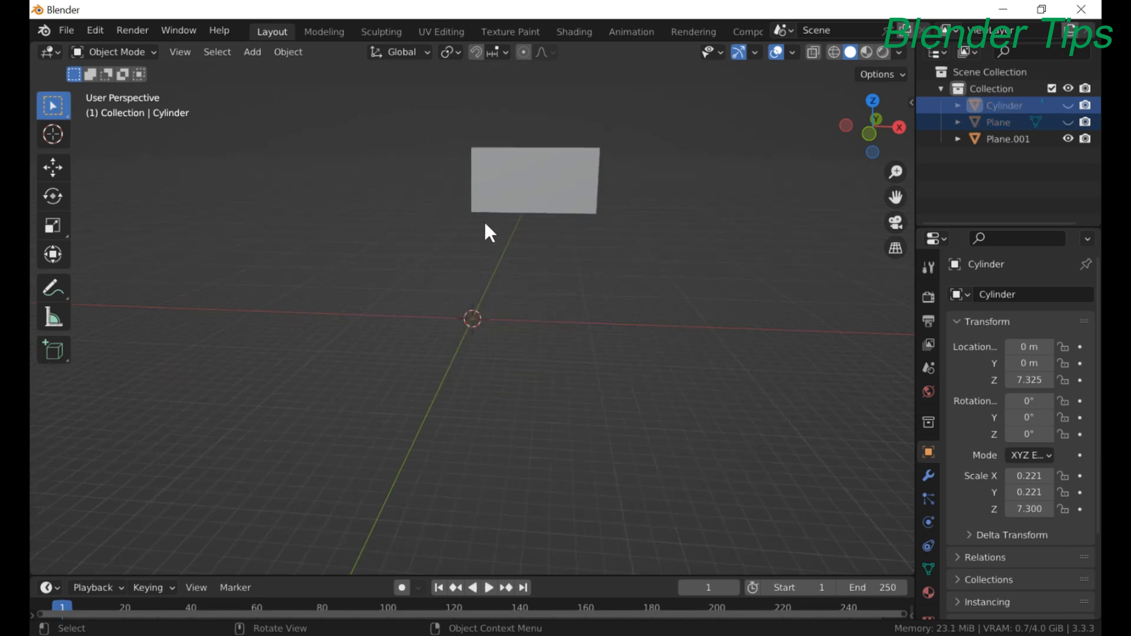
- Enter Edit Mode on the flag and select the single column of faces along its pole-side edge
{"action": "left_click", "coordinate": [497, 212]}
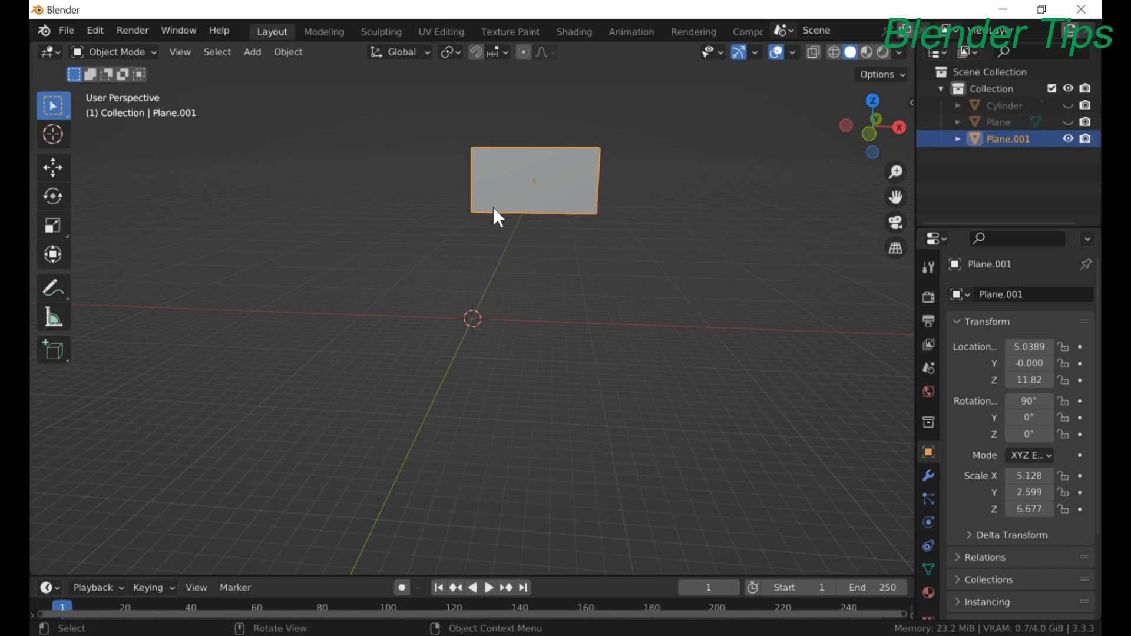
{"action": "key", "text": "KP_Decimal"}
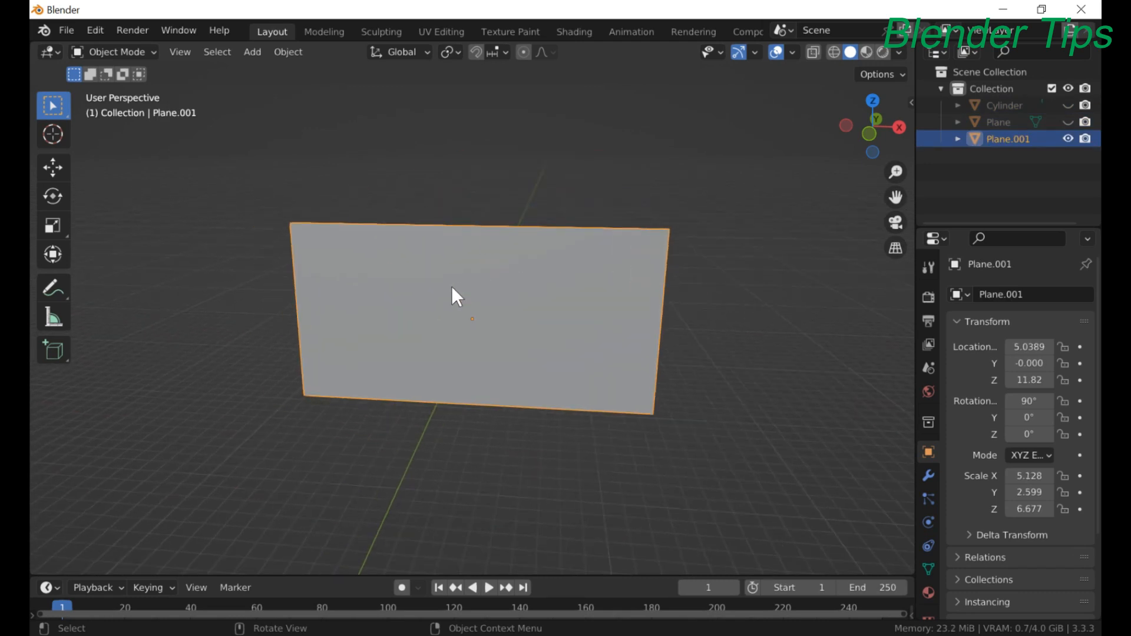
{"action": "middle_click_drag", "start_coordinate": [451, 297], "coordinate": [465, 239]}
{"action": "scroll", "coordinate": [462, 253], "scroll_direction": "down", "scroll_amount": 2}
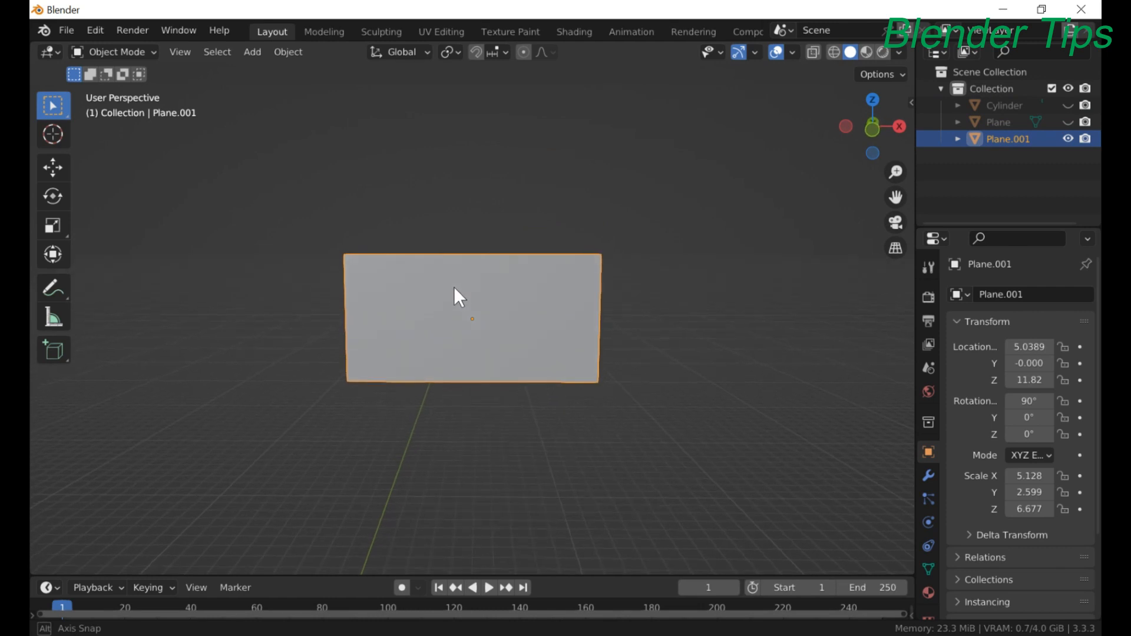
{"action": "scroll", "coordinate": [358, 322], "scroll_direction": "up", "scroll_amount": 1}
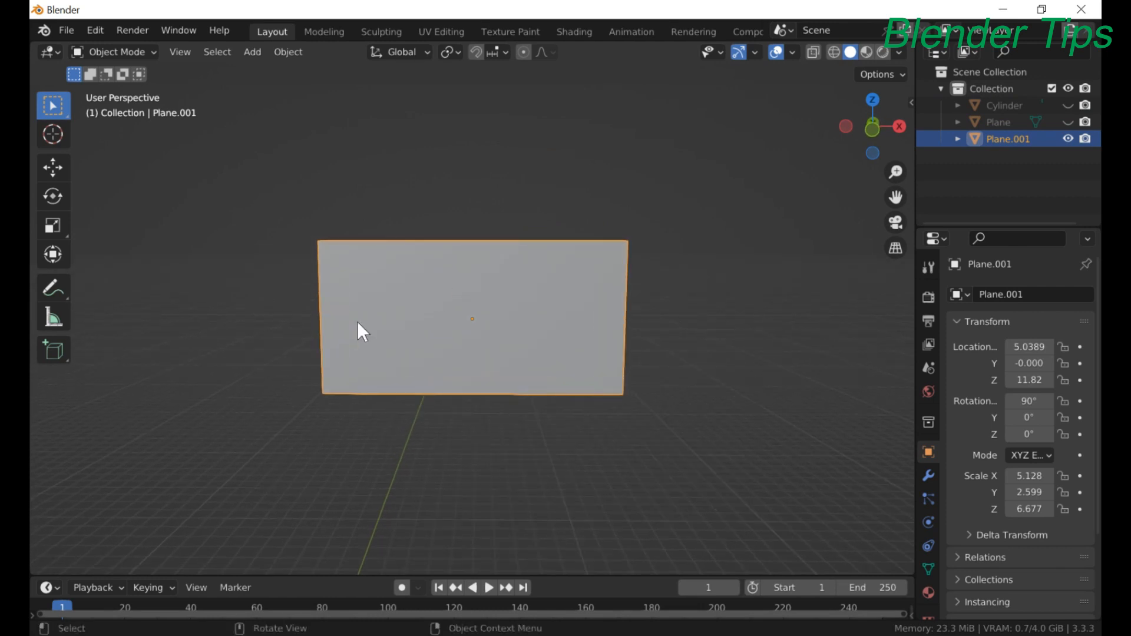
{"action": "scroll", "coordinate": [357, 322], "scroll_direction": "up", "scroll_amount": 1}
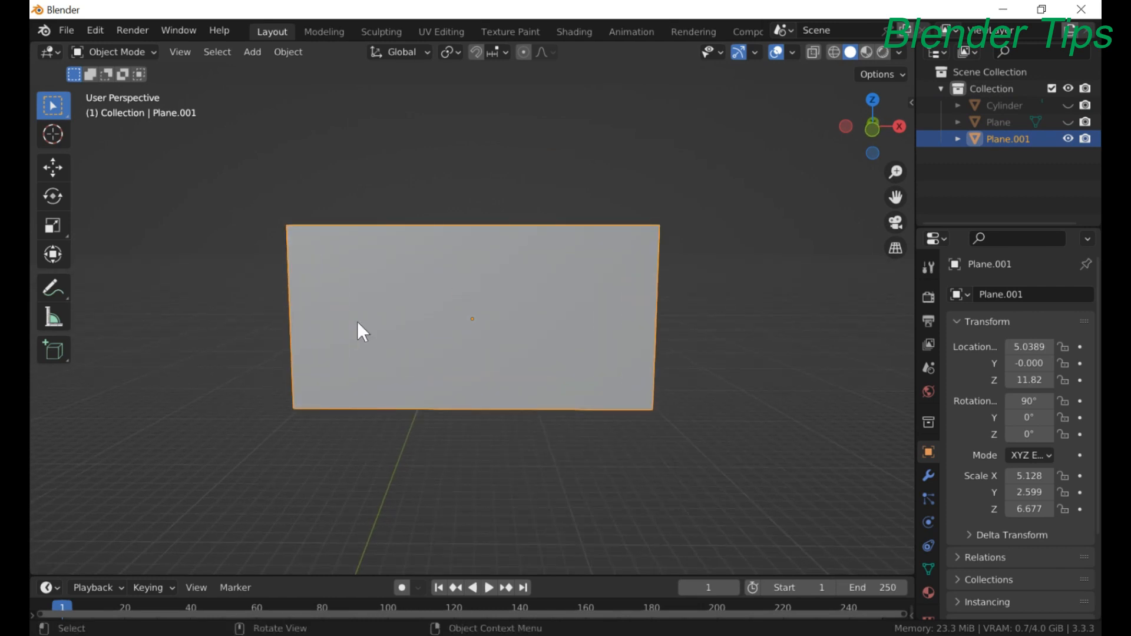
{"action": "key", "text": "Tab"}
{"action": "scroll", "coordinate": [358, 322], "scroll_direction": "up", "scroll_amount": 1}
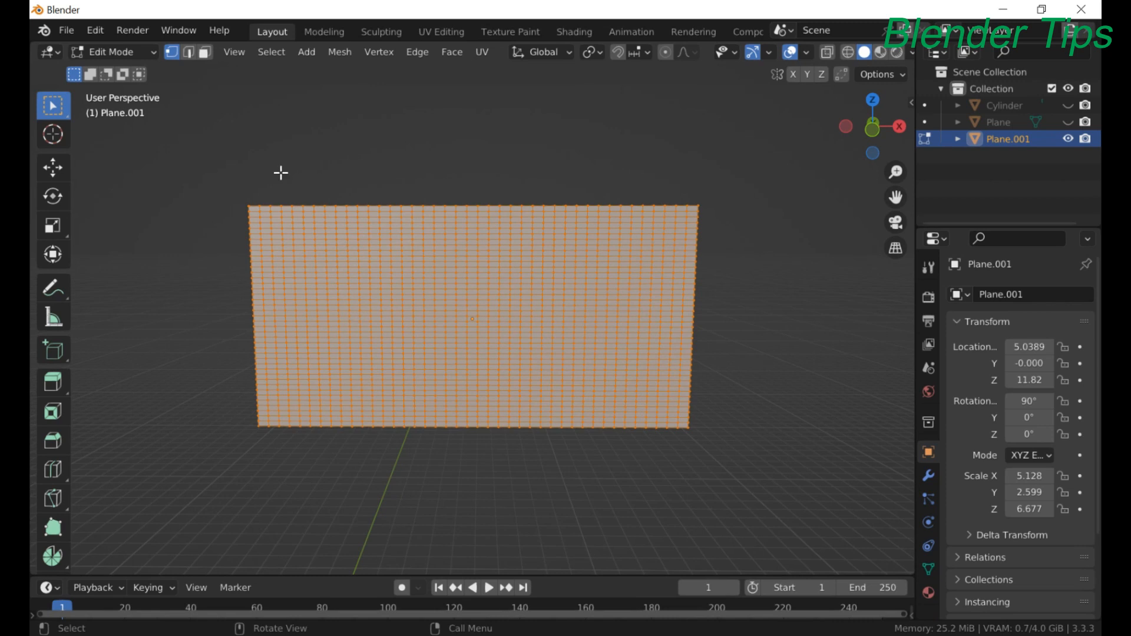
{"action": "left_click", "coordinate": [204, 52]}
{"action": "left_click", "coordinate": [300, 147]}
{"action": "mouse_move", "coordinate": [326, 175]}
{"action": "middle_mouse_down"}
{"action": "mouse_move", "coordinate": [370, 145]}
{"action": "mouse_move", "coordinate": [330, 147]}
{"action": "mouse_move", "coordinate": [330, 161]}
{"action": "middle_mouse_up"}
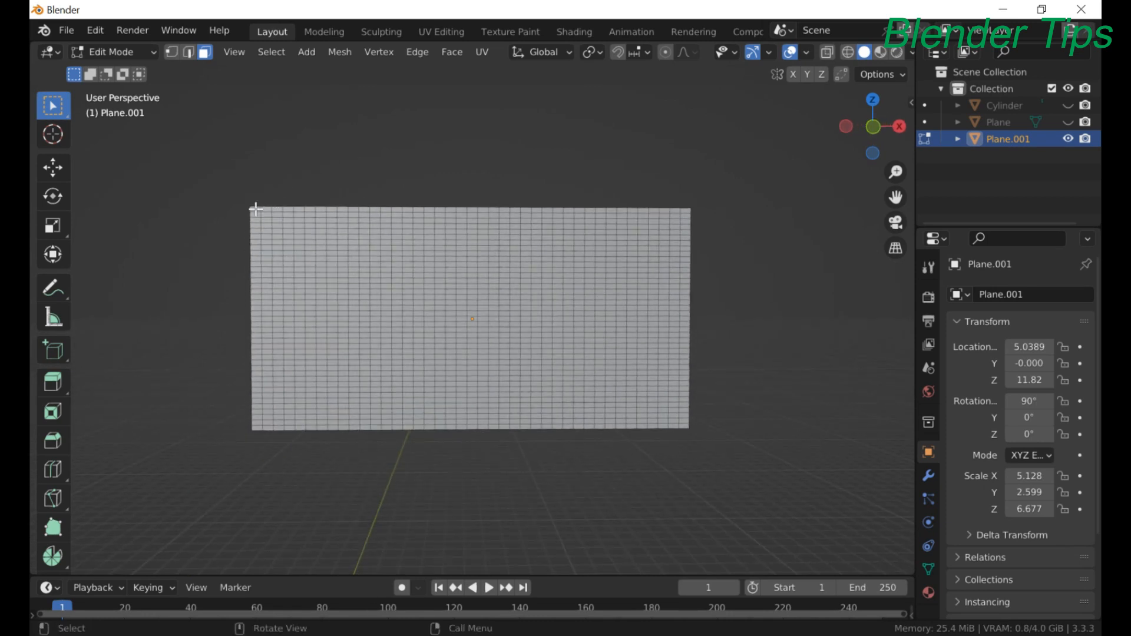
{"action": "left_click_drag", "start_coordinate": [219, 194], "coordinate": [256, 440]}
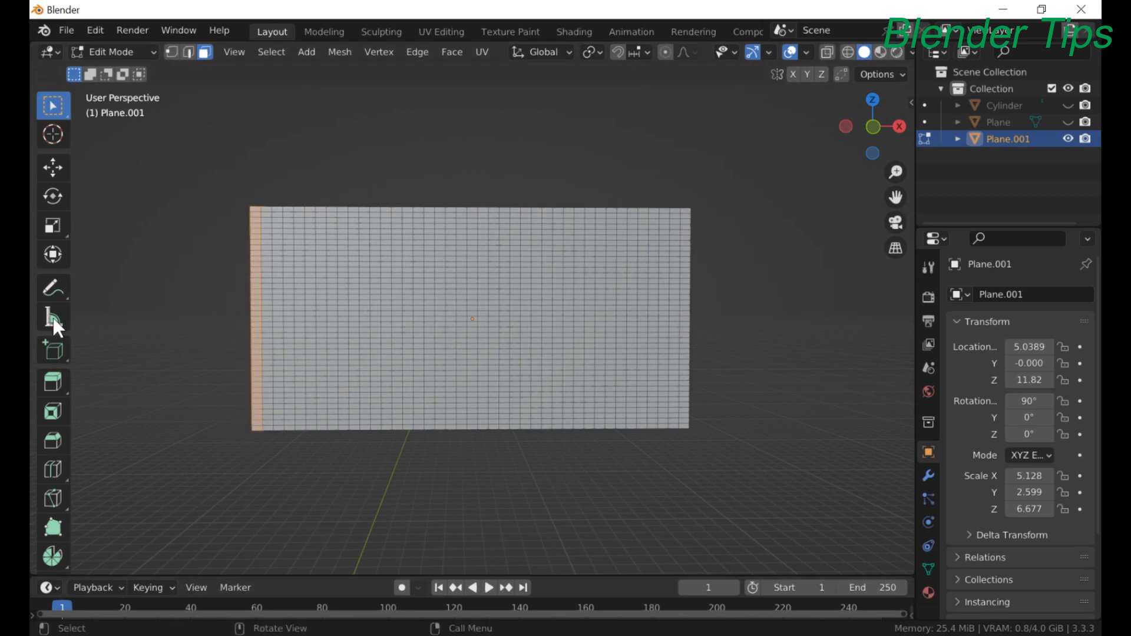
- Assign the selected pole-side faces to a new vertex group and return to Object Mode
{"action": "left_click", "coordinate": [929, 568]}
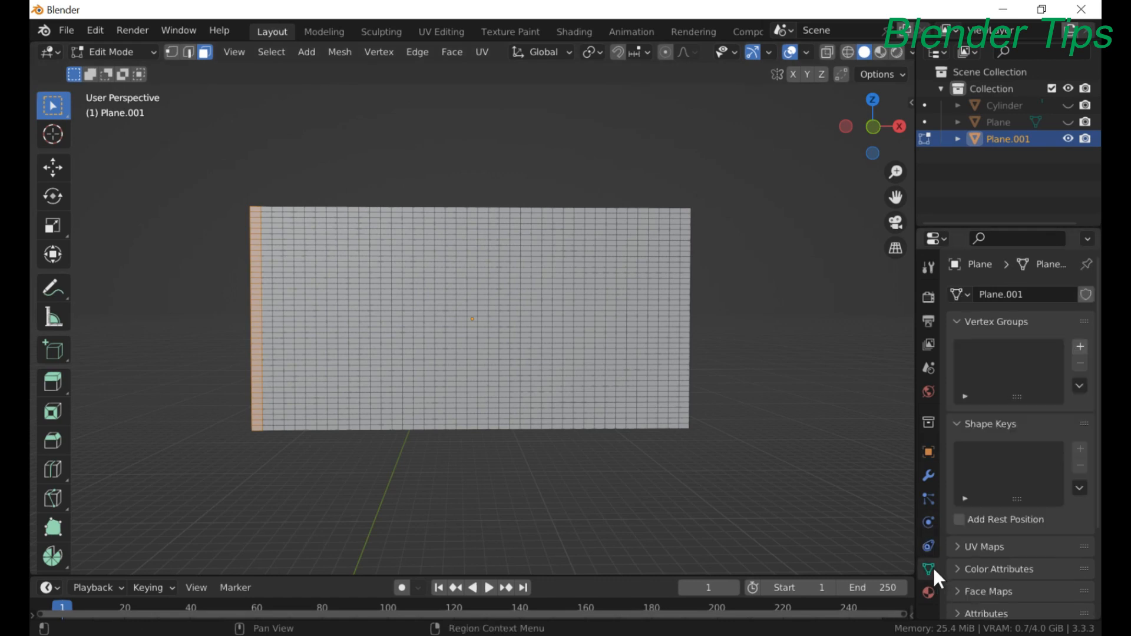
{"action": "left_click", "coordinate": [1080, 346]}
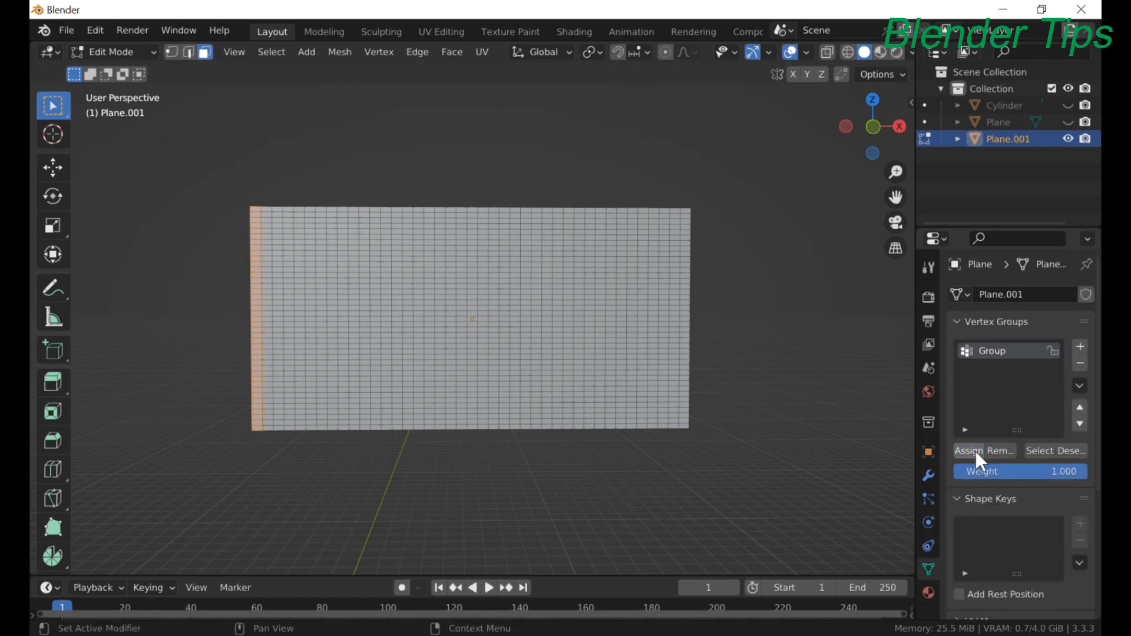
{"action": "scroll", "coordinate": [510, 256], "scroll_direction": "down", "scroll_amount": 2}
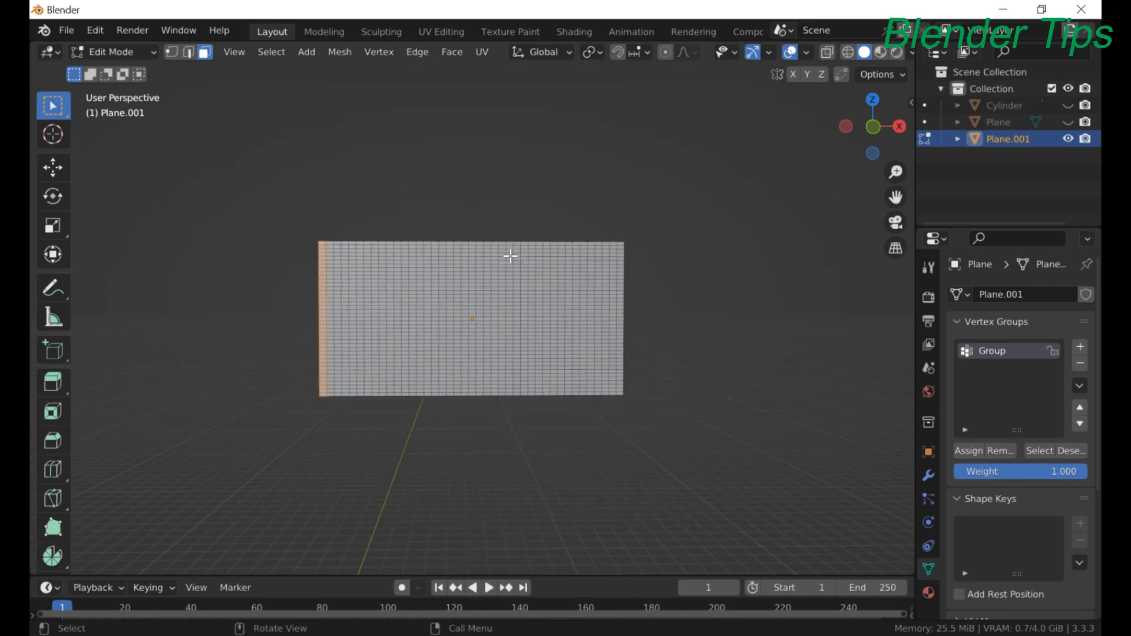
{"action": "key", "text": "Tab"}
- Unhide the ground plane and the pole, and clear the selection
{"action": "scroll", "coordinate": [521, 271], "scroll_direction": "down", "scroll_amount": 3}
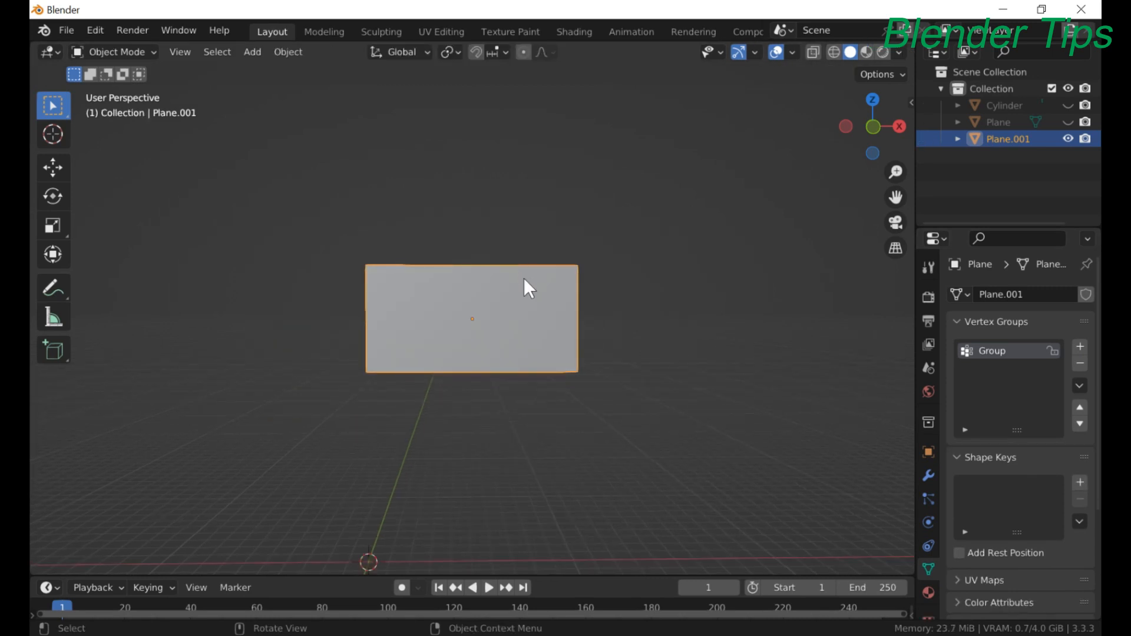
{"action": "scroll", "coordinate": [521, 306], "scroll_direction": "down", "scroll_amount": 2}
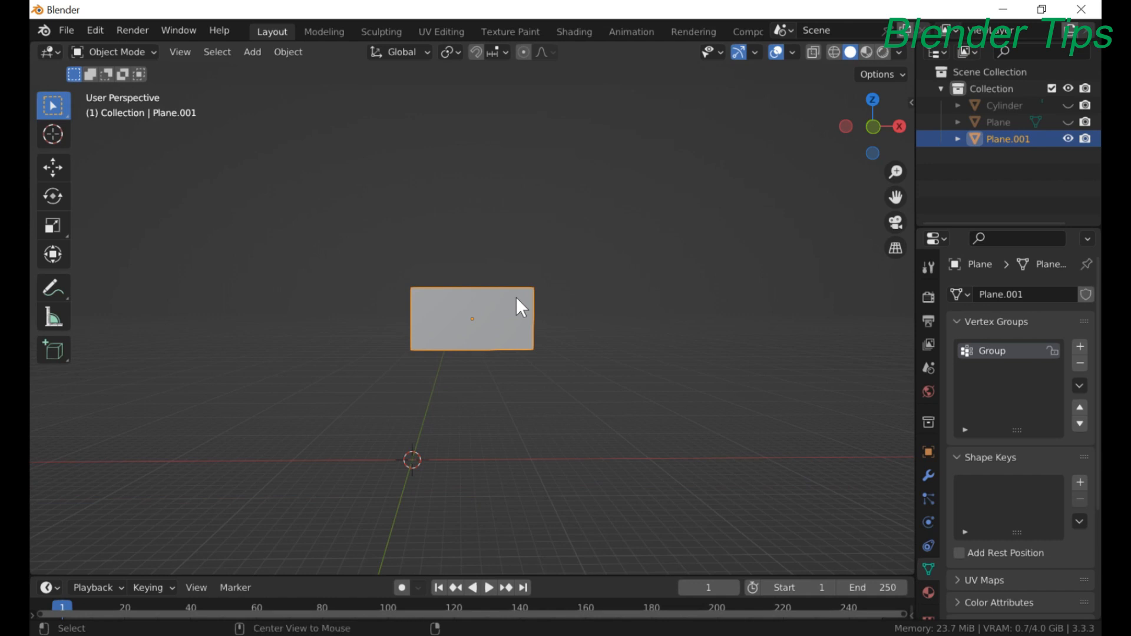
{"action": "key", "text": "alt+h"}
{"action": "scroll", "coordinate": [626, 228], "scroll_direction": "up", "scroll_amount": 3}
{"action": "scroll", "coordinate": [627, 227], "scroll_direction": "down", "scroll_amount": 3}
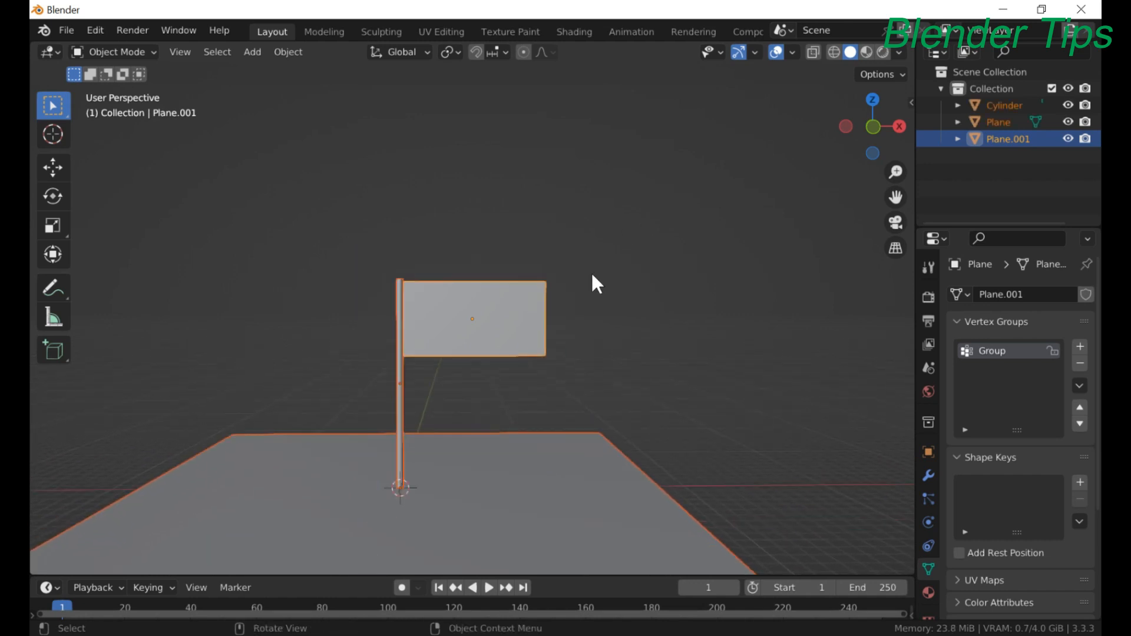
{"action": "middle_click_drag", "start_coordinate": [590, 283], "coordinate": [618, 194]}
{"action": "left_click", "coordinate": [707, 193]}
{"action": "scroll", "coordinate": [708, 192], "scroll_direction": "down", "scroll_amount": 2}
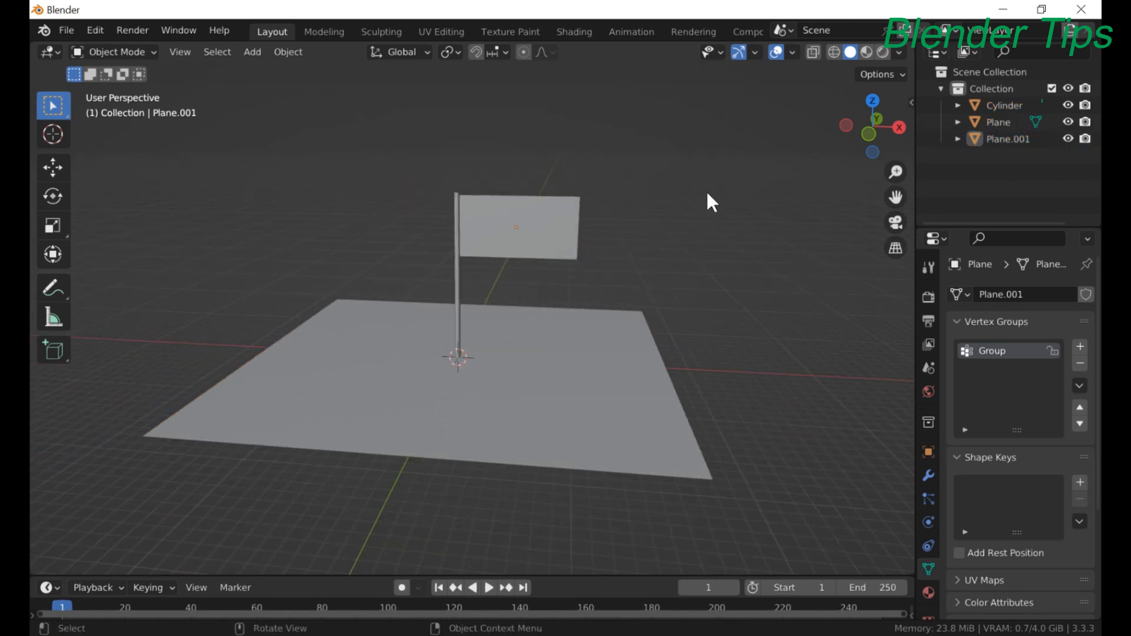
{"action": "middle_click_drag", "start_coordinate": [707, 192], "coordinate": [714, 186]}
{"action": "scroll", "coordinate": [714, 186], "scroll_direction": "up", "scroll_amount": 2}
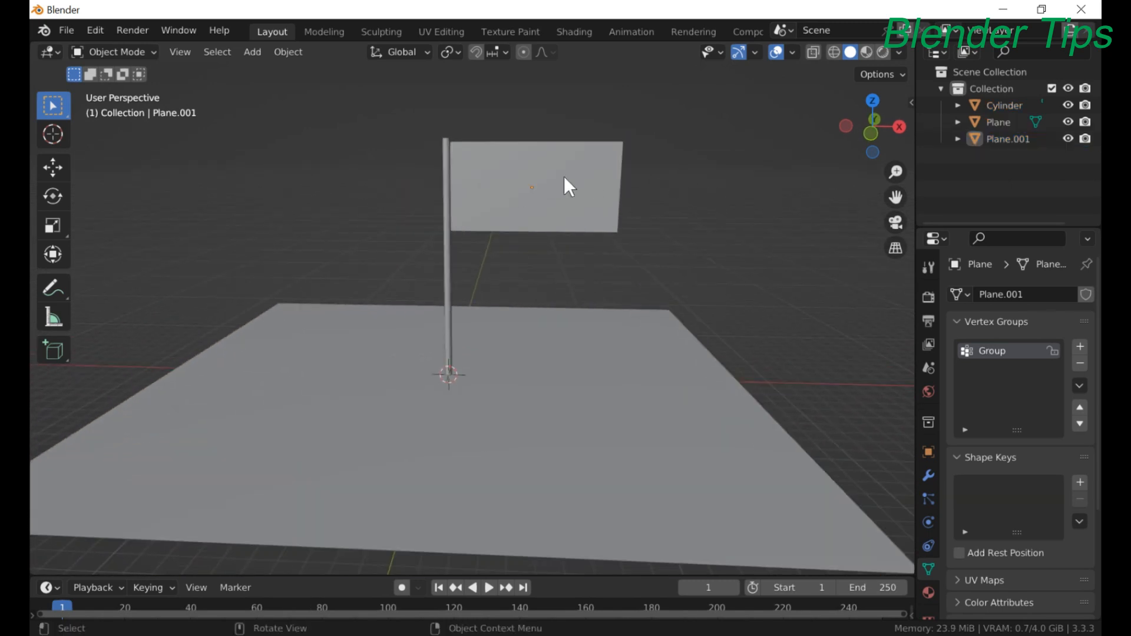
- Add Cloth physics with the Silk preset to the flag and shade it smooth
{"action": "left_click", "coordinate": [486, 199]}
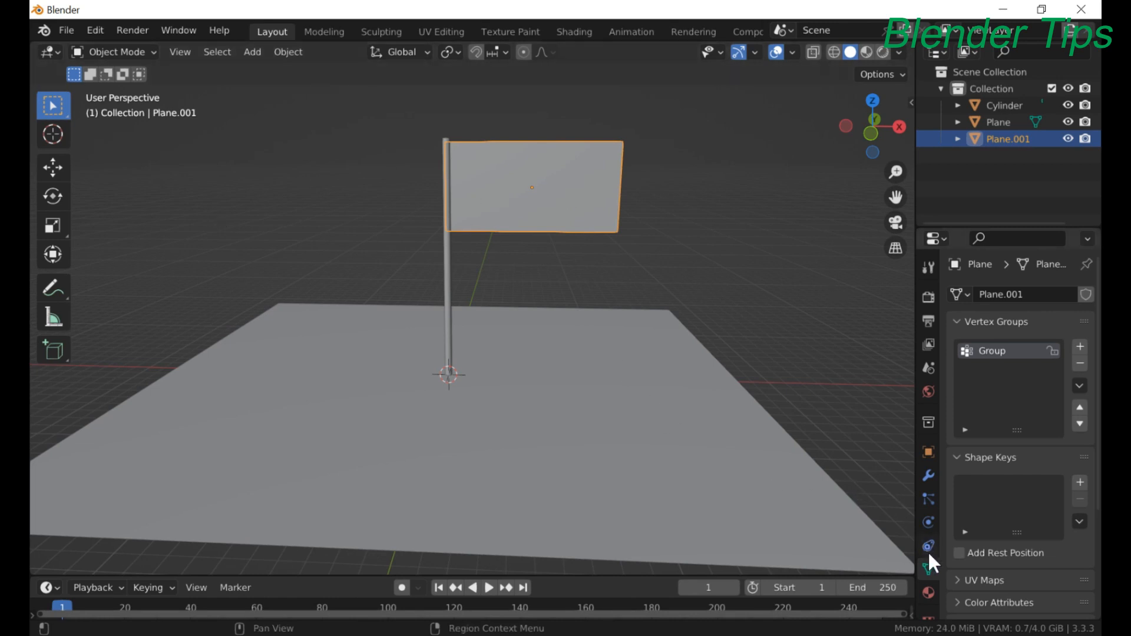
{"action": "left_click", "coordinate": [929, 523]}
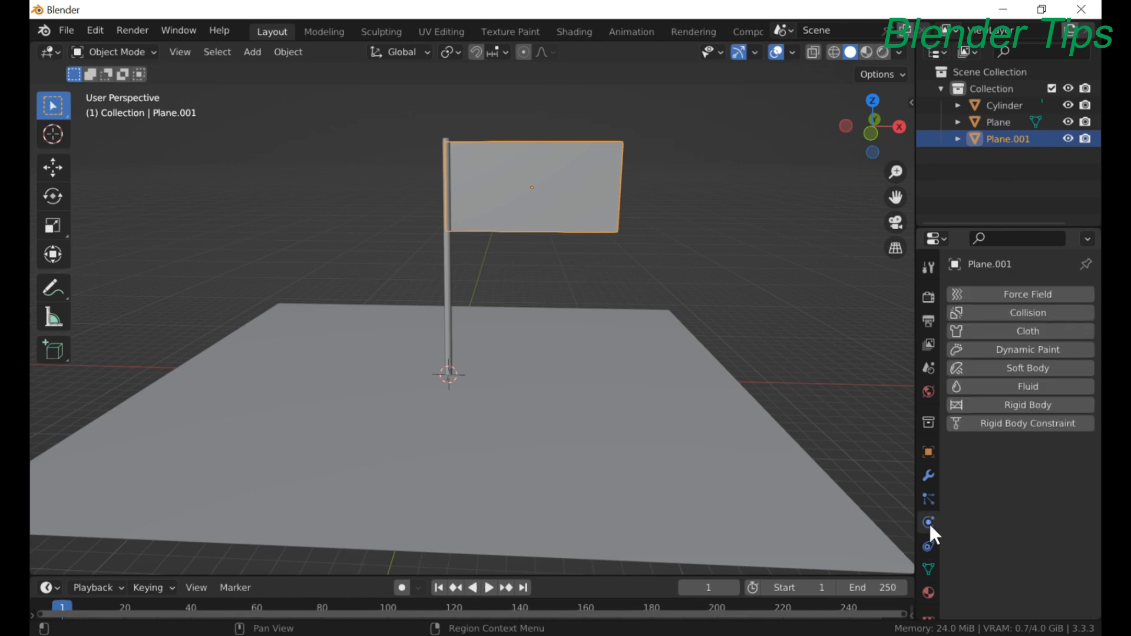
{"action": "left_click", "coordinate": [1012, 331]}
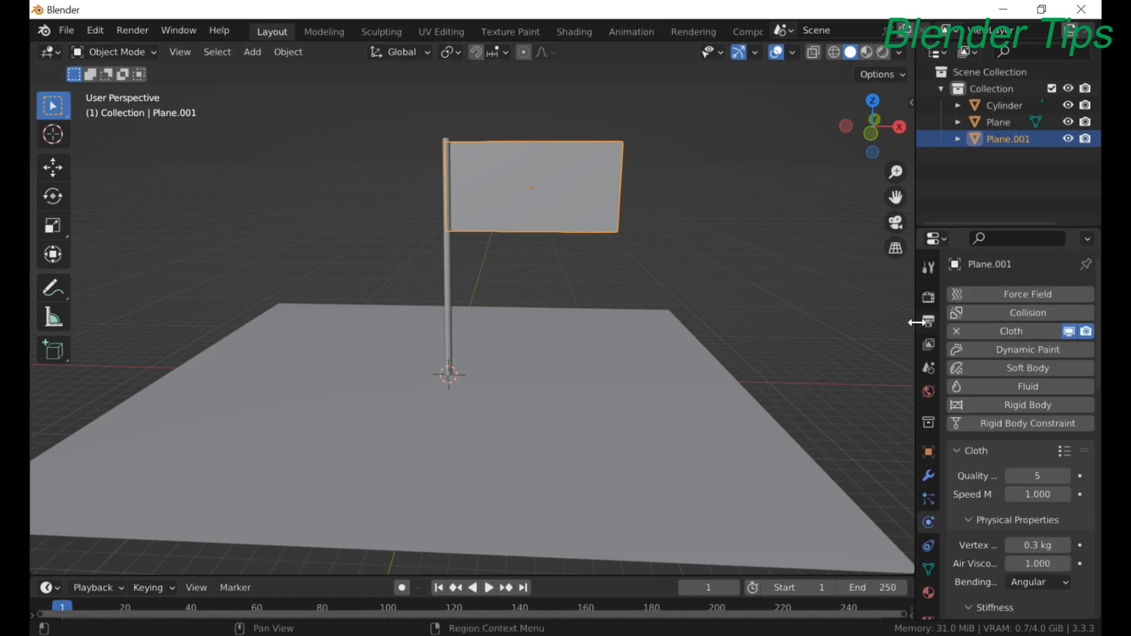
{"action": "left_click_drag", "start_coordinate": [915, 322], "coordinate": [845, 322]}
{"action": "left_click", "coordinate": [1063, 451]}
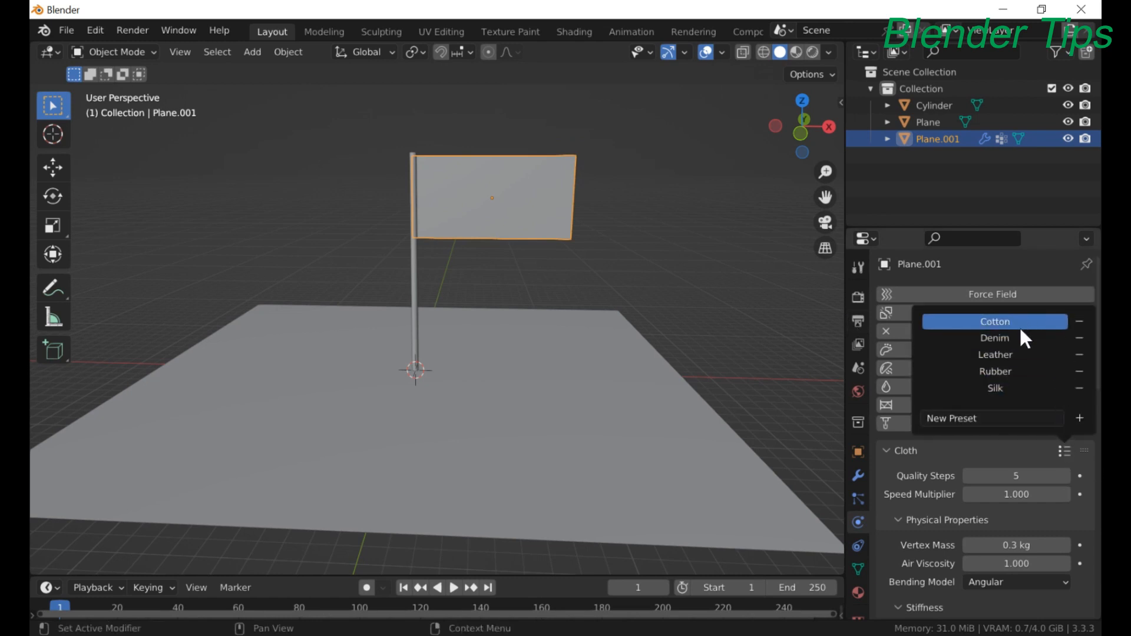
{"action": "left_click", "coordinate": [1010, 387]}
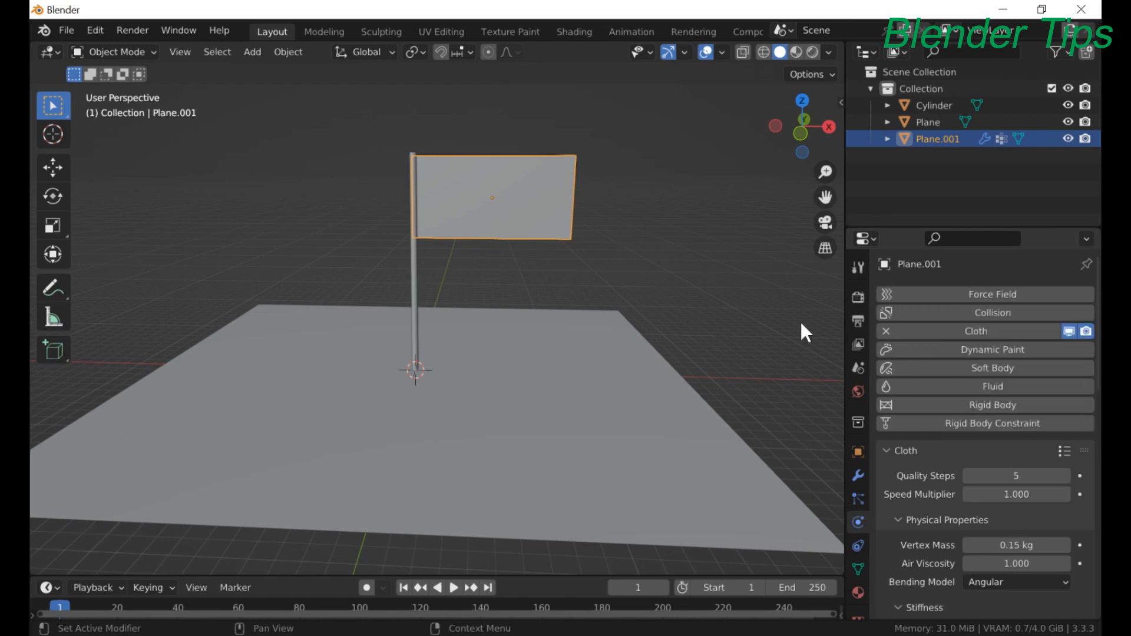
{"action": "right_click", "coordinate": [457, 201]}
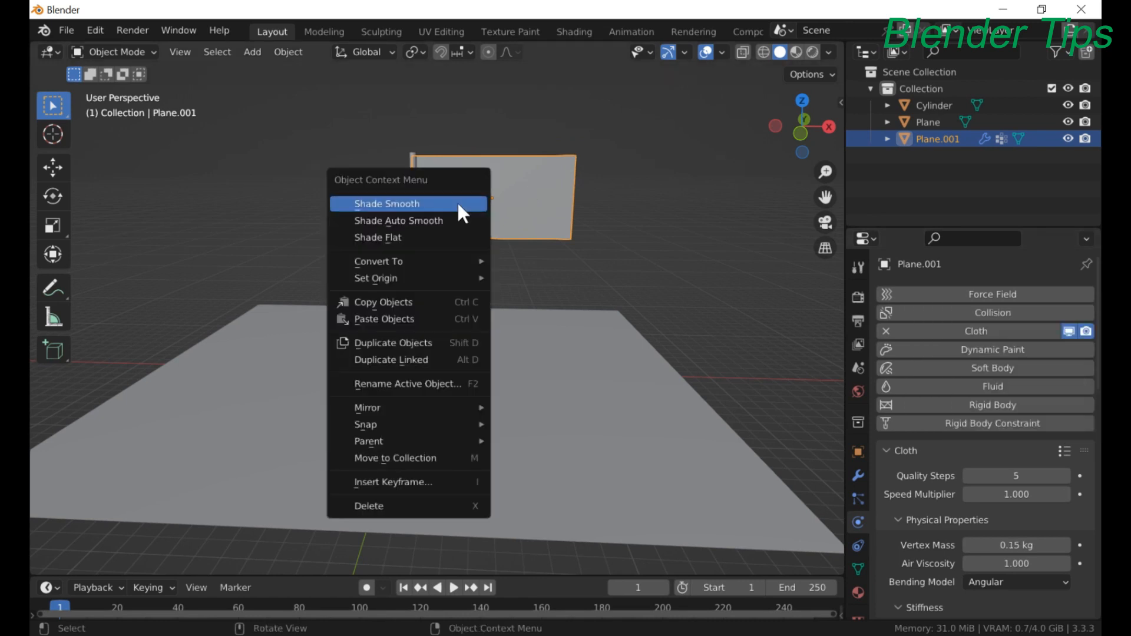
{"action": "left_click", "coordinate": [457, 201]}
- Set the pin group in the flag's cloth Shape settings to the vertex group Group
{"action": "scroll", "coordinate": [934, 451], "scroll_direction": "down", "scroll_amount": 5}
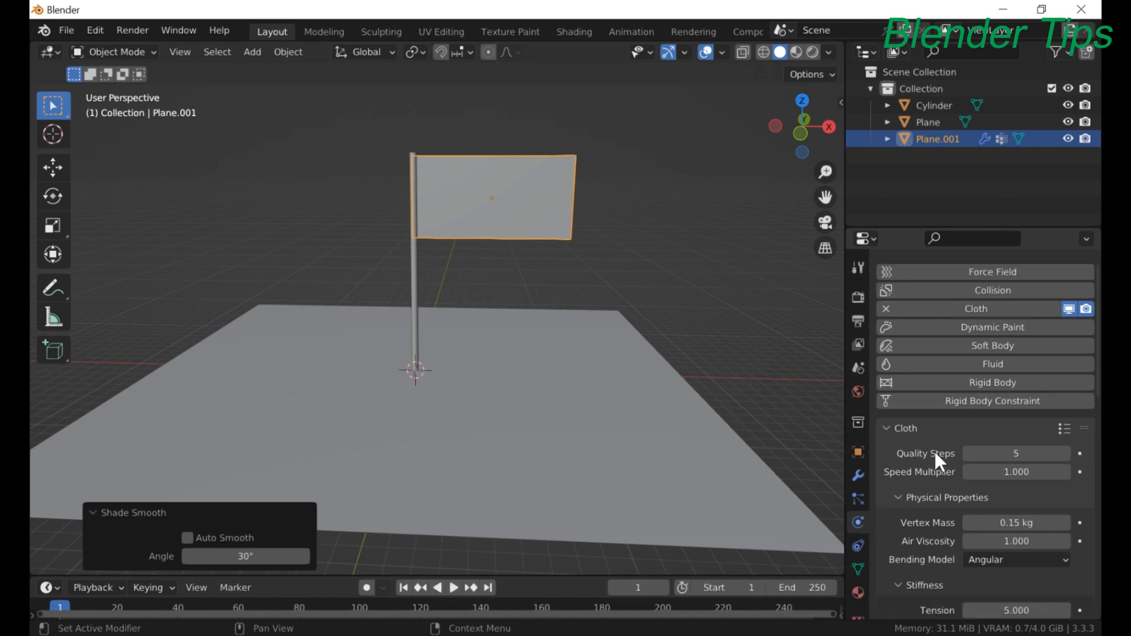
{"action": "scroll", "coordinate": [937, 456], "scroll_direction": "down", "scroll_amount": 12}
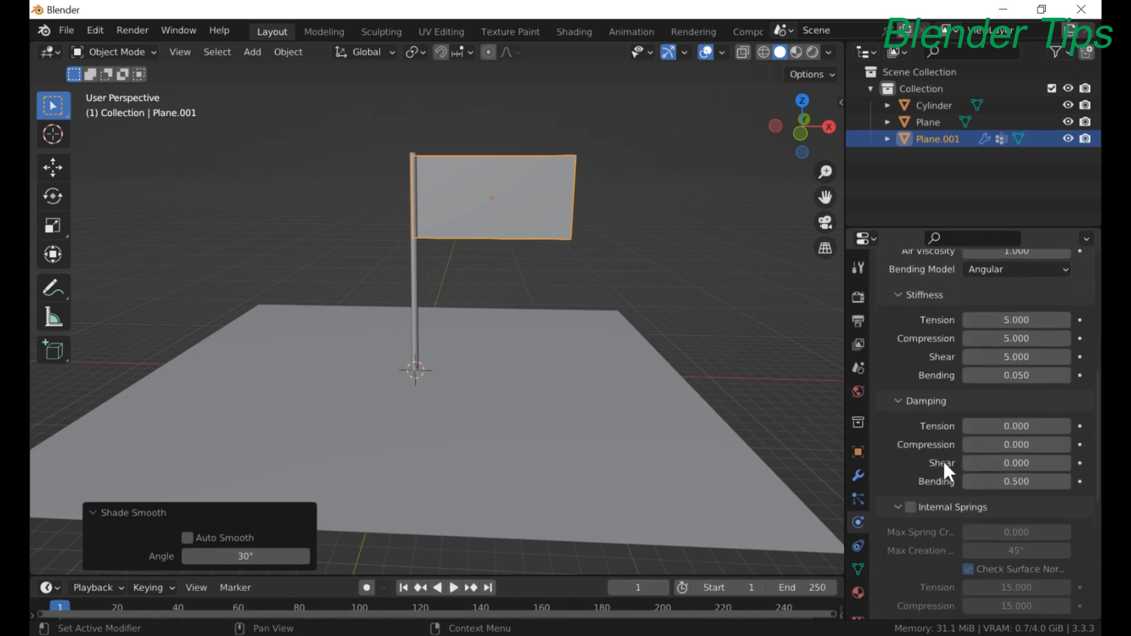
{"action": "scroll", "coordinate": [944, 464], "scroll_direction": "down", "scroll_amount": 9}
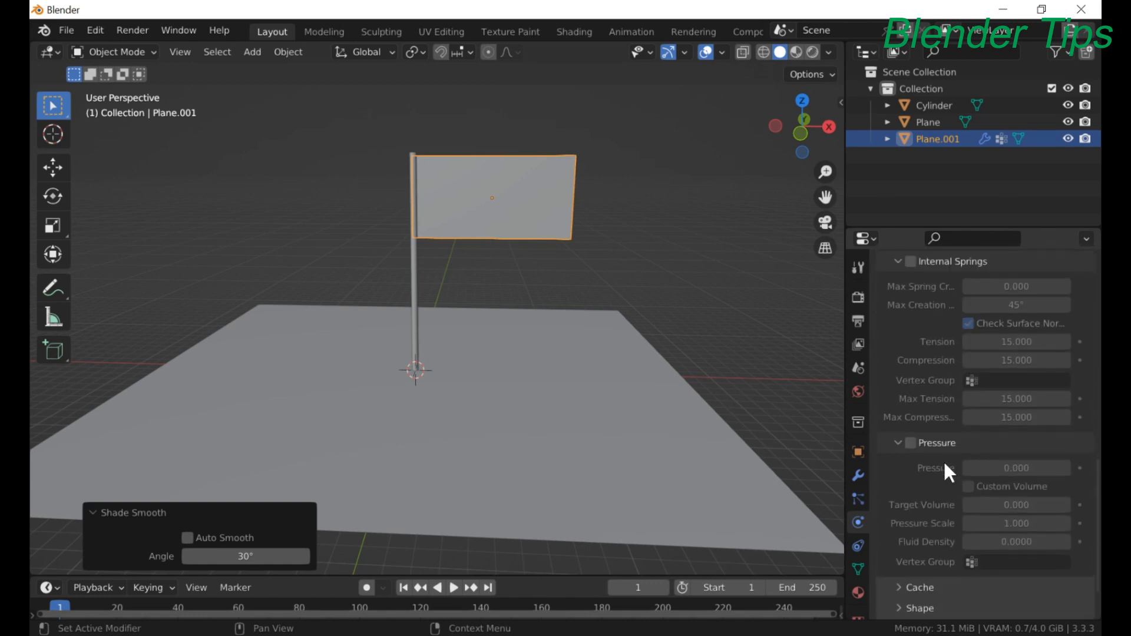
{"action": "left_click", "coordinate": [901, 547]}
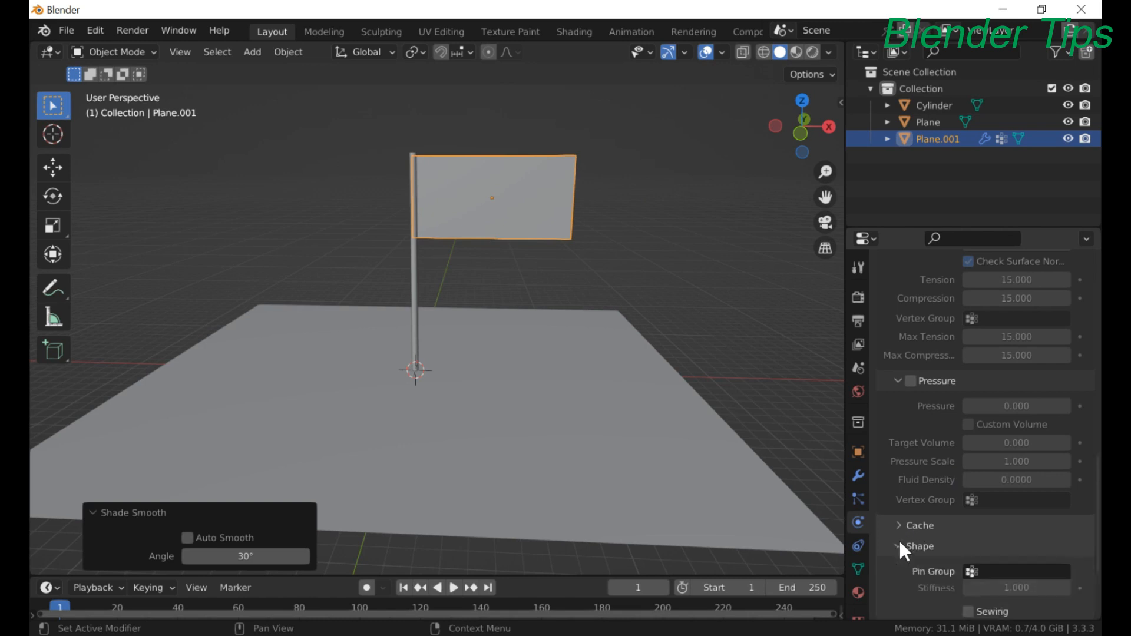
{"action": "left_click", "coordinate": [991, 573]}
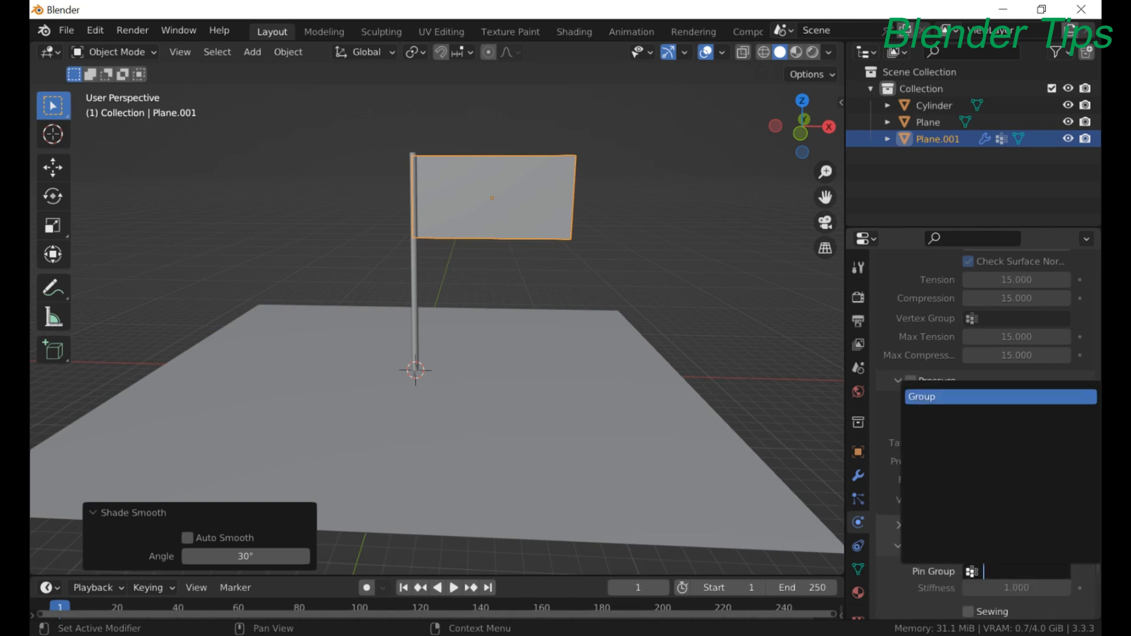
{"action": "left_click", "coordinate": [954, 397]}
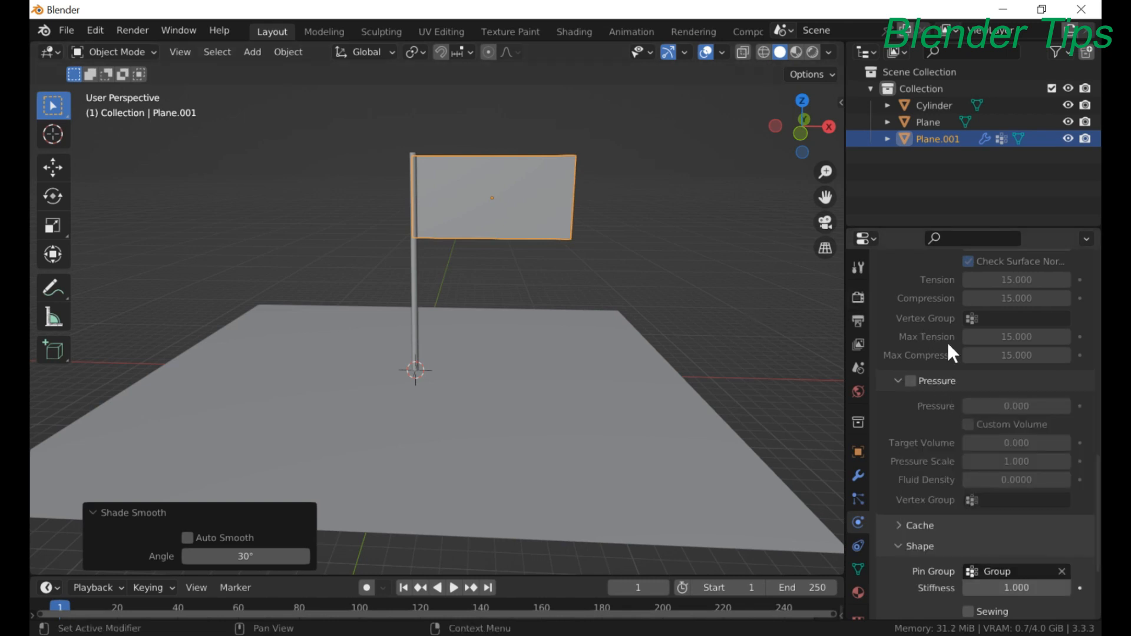
- Enable Self Collisions in the flag's cloth collision settings
{"action": "scroll", "coordinate": [954, 354], "scroll_direction": "down", "scroll_amount": 4}
{"action": "scroll", "coordinate": [965, 370], "scroll_direction": "down", "scroll_amount": 1}
{"action": "left_click", "coordinate": [896, 564]}
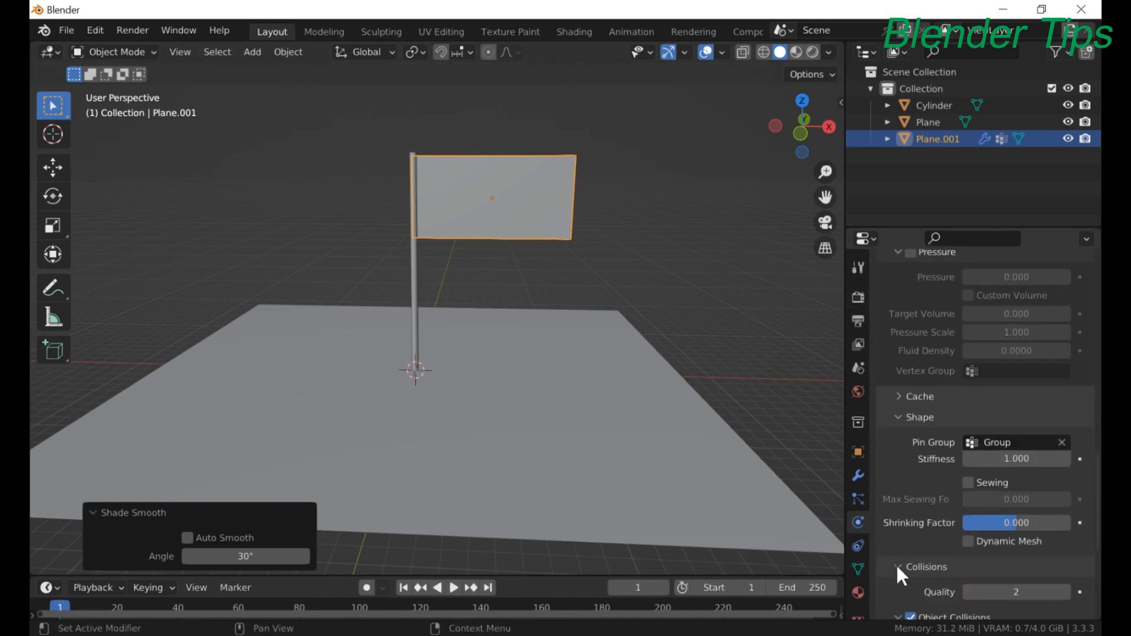
{"action": "scroll", "coordinate": [956, 485], "scroll_direction": "down", "scroll_amount": 5}
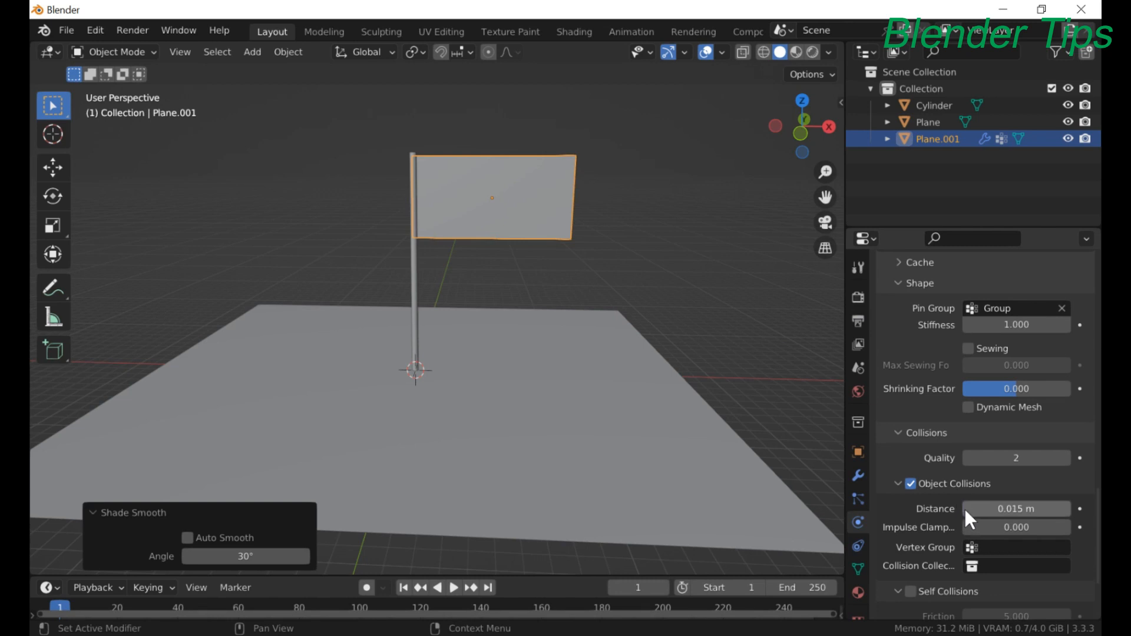
{"action": "scroll", "coordinate": [965, 509], "scroll_direction": "down", "scroll_amount": 3}
{"action": "left_click", "coordinate": [914, 523]}
{"action": "scroll", "coordinate": [548, 245], "scroll_direction": "down", "scroll_amount": 3}
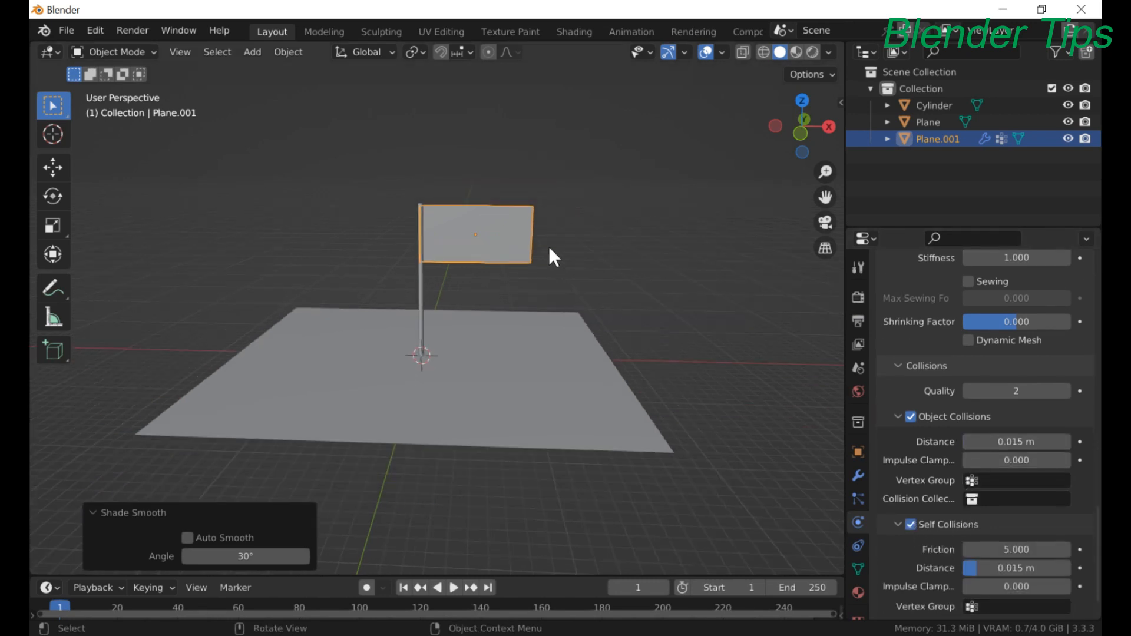
- Enlarge the timeline and play the flag's cloth simulation from frame 1, stopping at about frame 76
{"action": "middle_click_drag", "start_coordinate": [548, 245], "coordinate": [525, 235]}
{"action": "scroll", "coordinate": [524, 236], "scroll_direction": "up", "scroll_amount": 3}
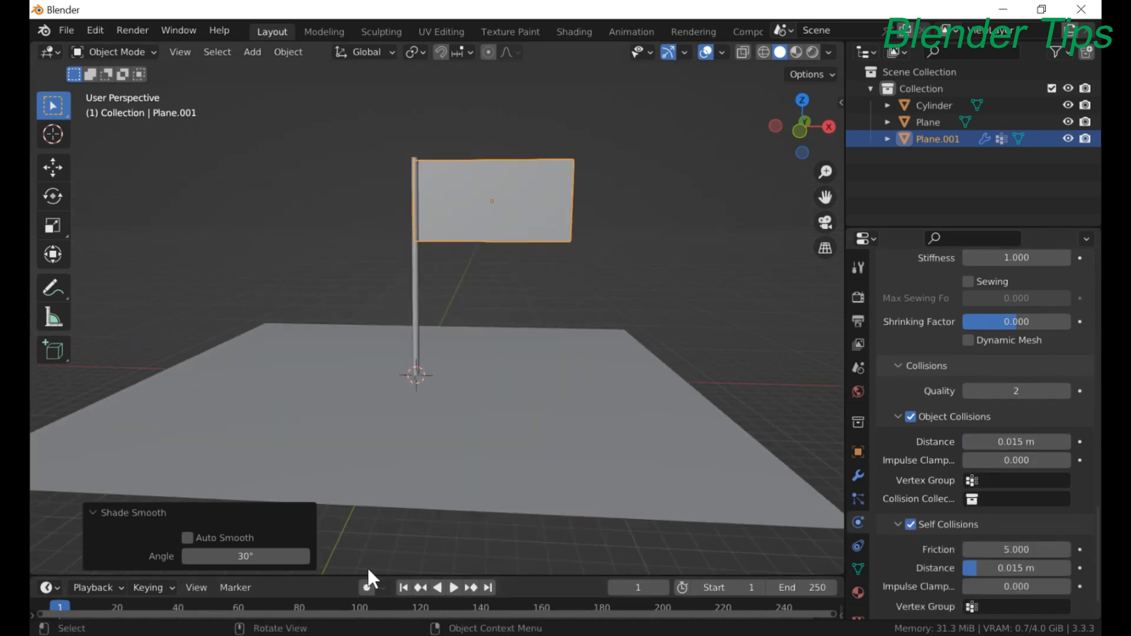
{"action": "left_click_drag", "start_coordinate": [413, 576], "coordinate": [412, 527]}
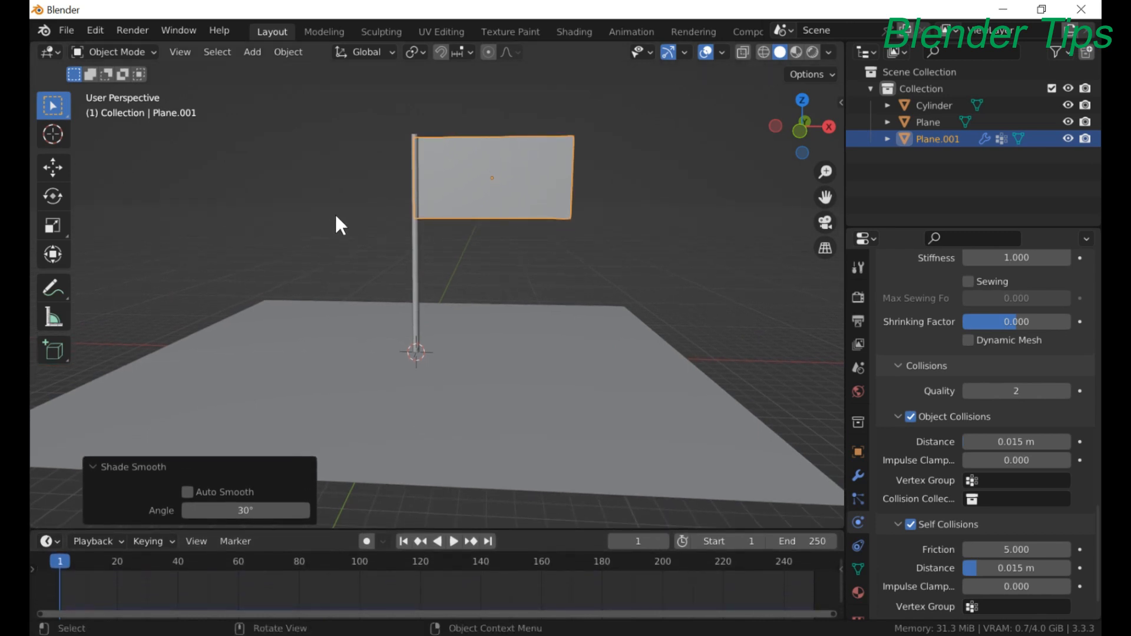
{"action": "key", "text": "space"}
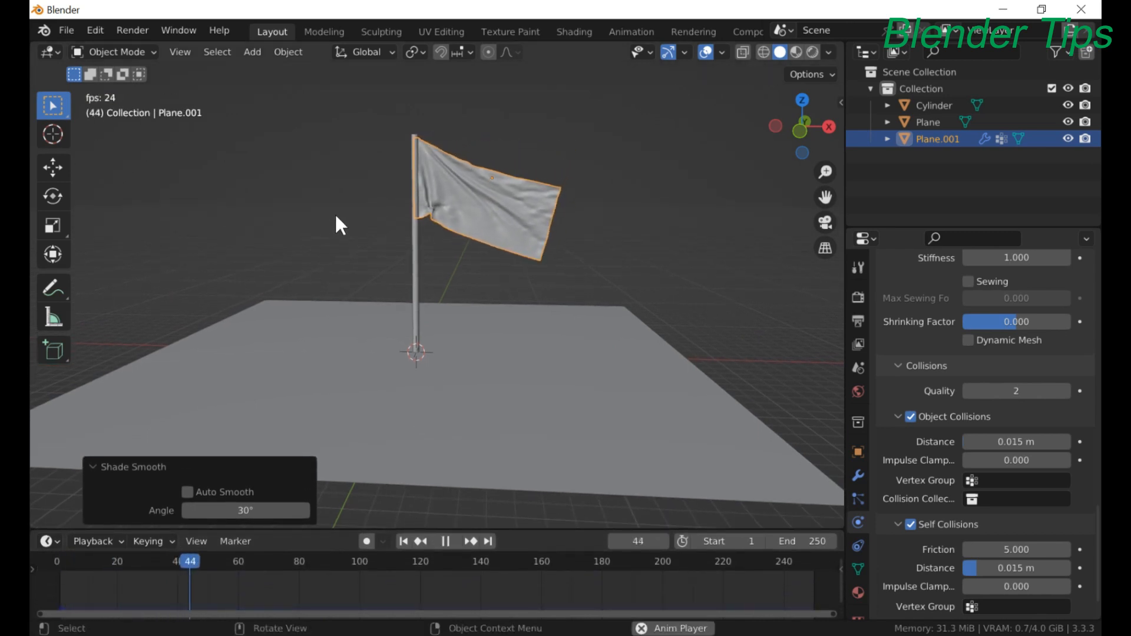
{"action": "key", "text": "space"}
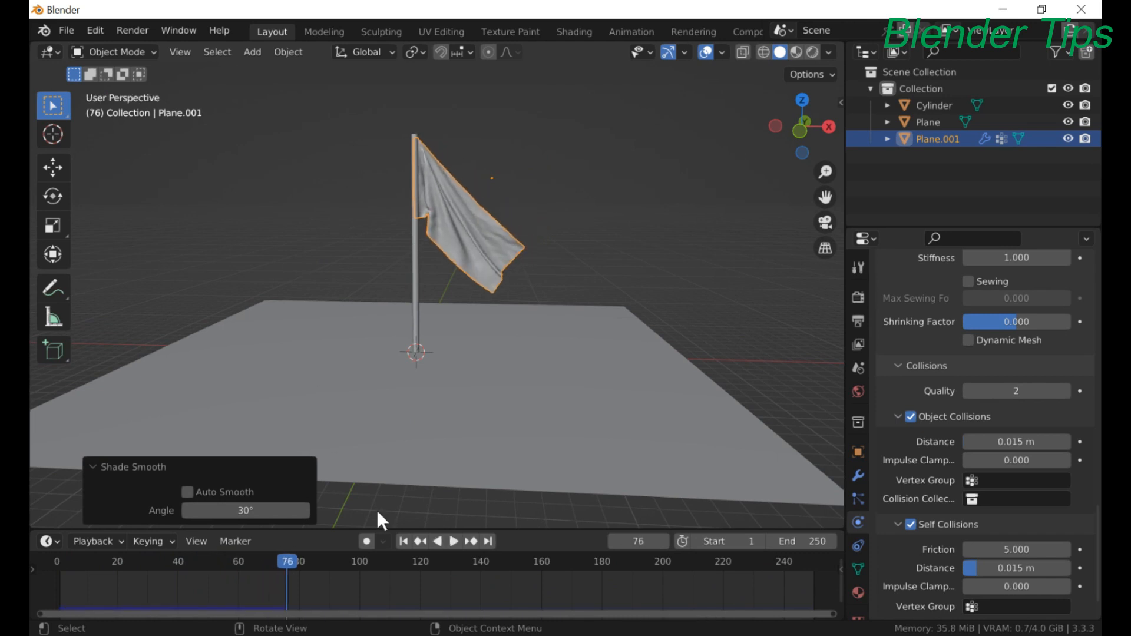
- Return the timeline to frame 1 to reset the flag's cloth simulation
{"action": "left_click", "coordinate": [403, 541]}
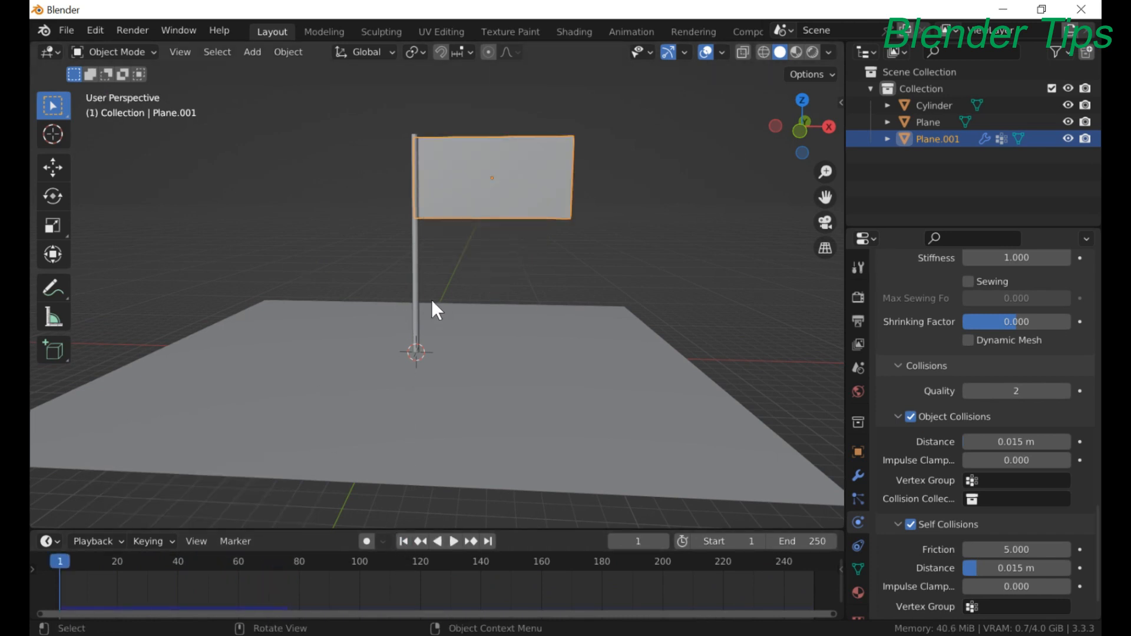
{"action": "scroll", "coordinate": [411, 269], "scroll_direction": "down", "scroll_amount": 5}
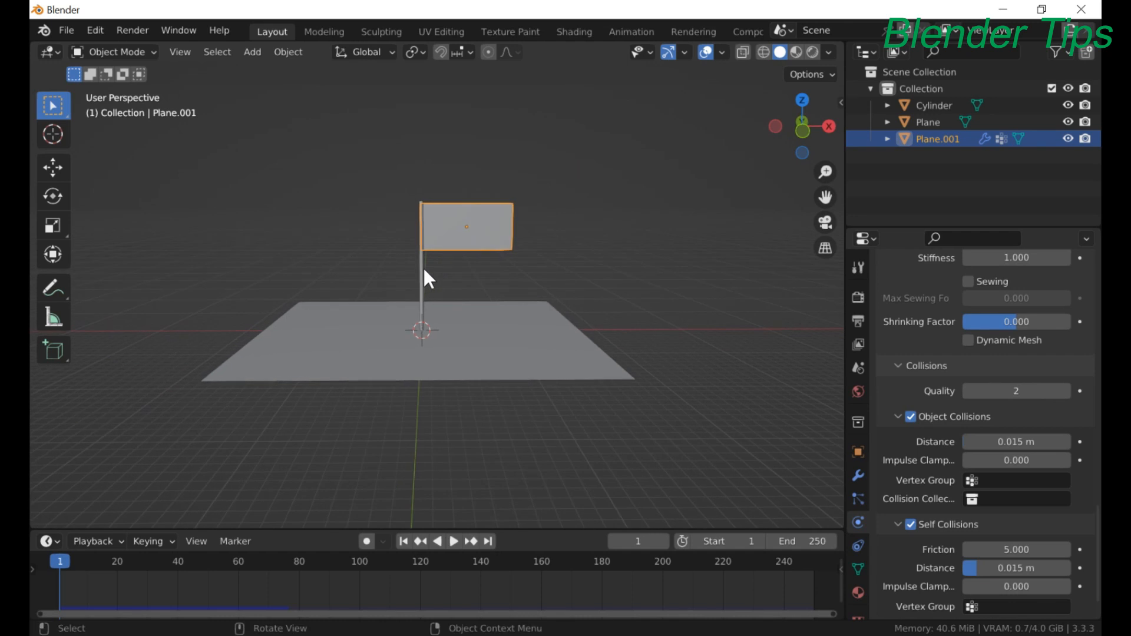
{"action": "scroll", "coordinate": [424, 270], "scroll_direction": "up", "scroll_amount": 3}
{"action": "scroll", "coordinate": [424, 269], "scroll_direction": "up", "scroll_amount": 2}
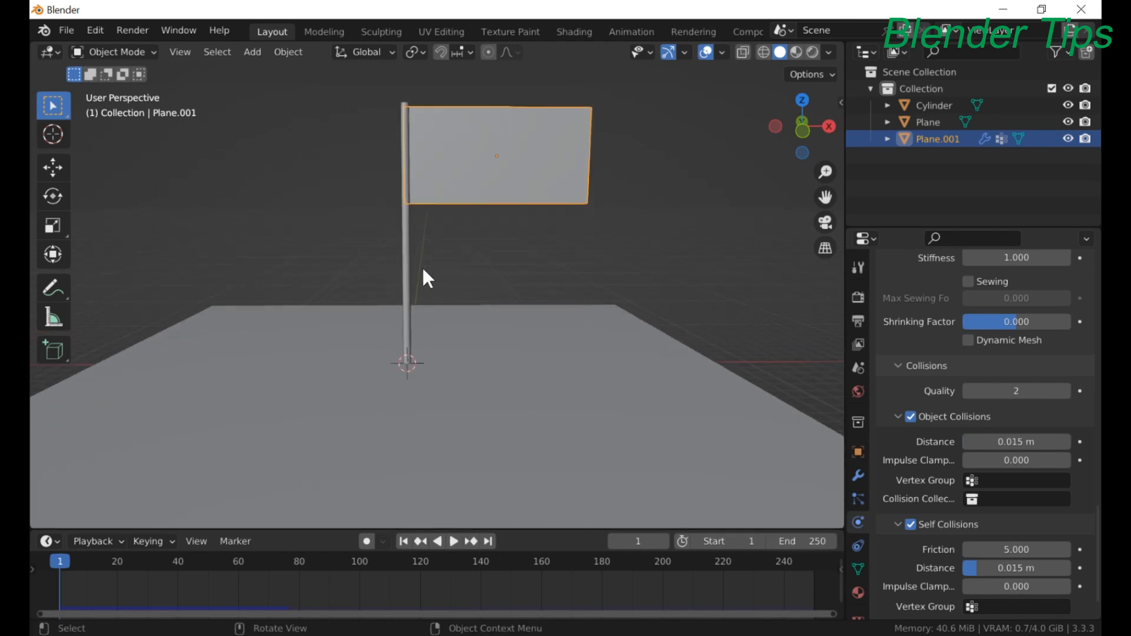
{"action": "scroll", "coordinate": [444, 268], "scroll_direction": "down", "scroll_amount": 4}
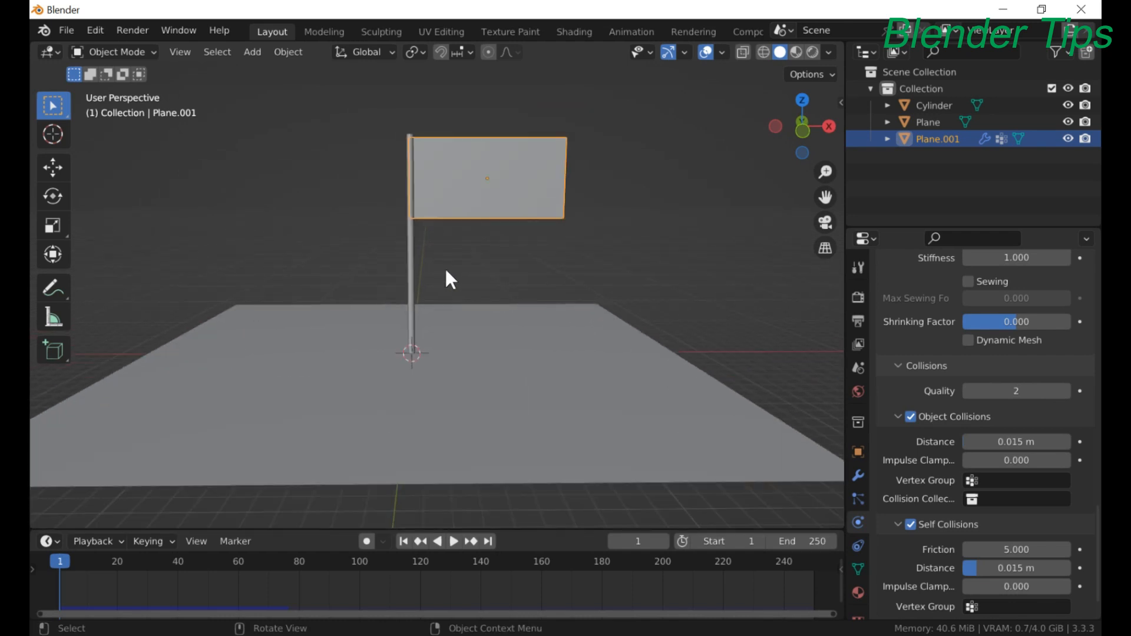
{"action": "scroll", "coordinate": [457, 229], "scroll_direction": "up", "scroll_amount": 2}
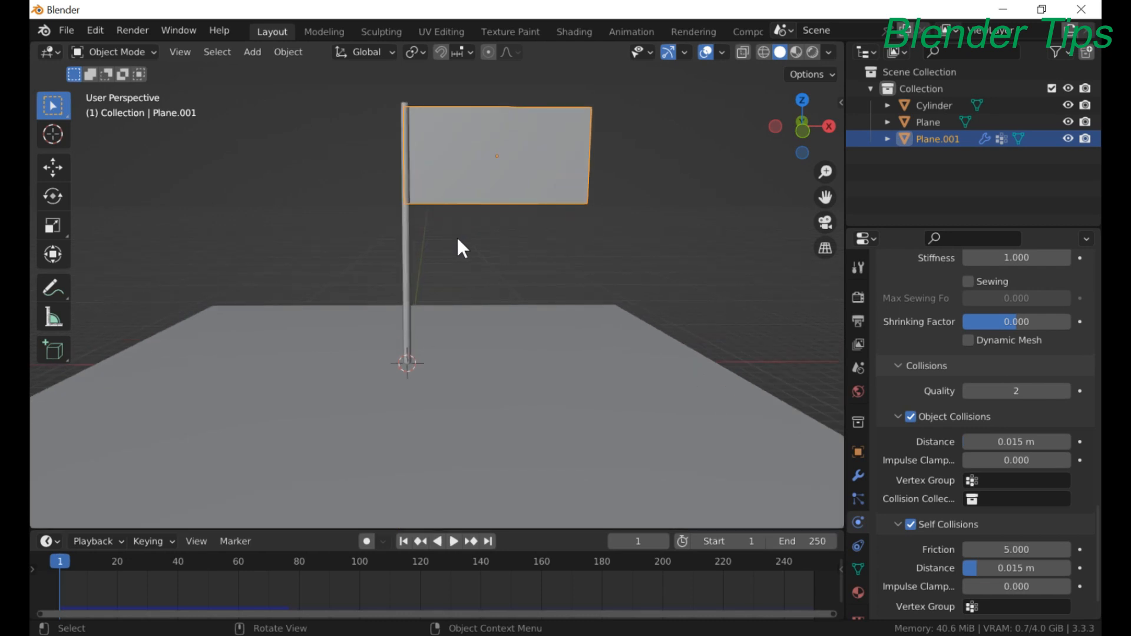
{"action": "scroll", "coordinate": [457, 236], "scroll_direction": "down", "scroll_amount": 2}
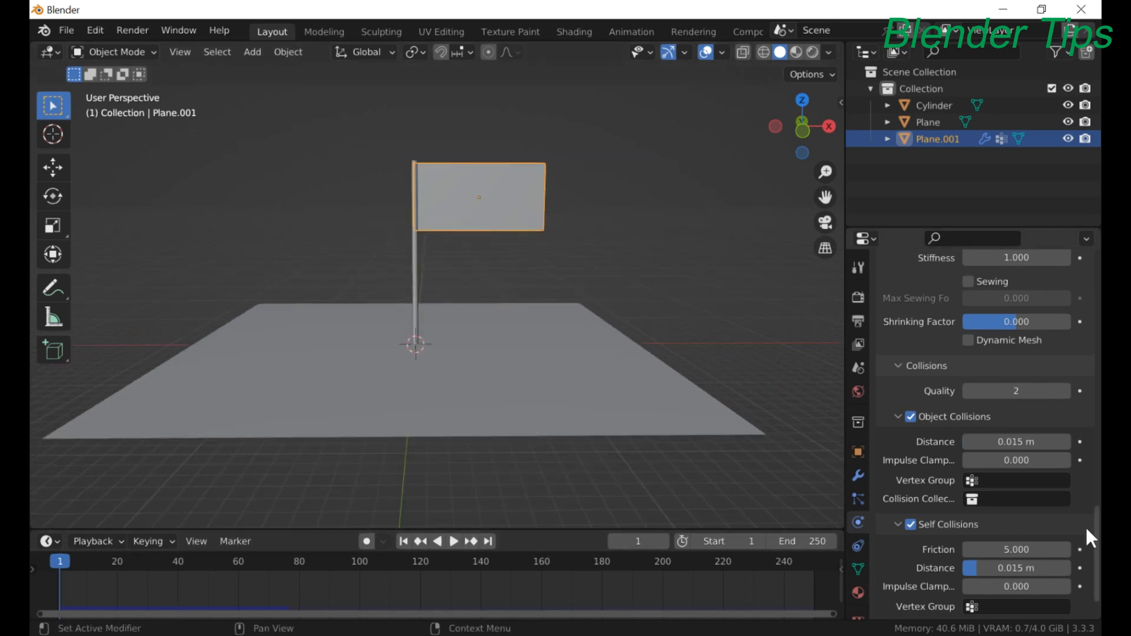
- Create a new material for the flag and use an Image Texture as its Base Color
{"action": "left_click", "coordinate": [858, 593]}
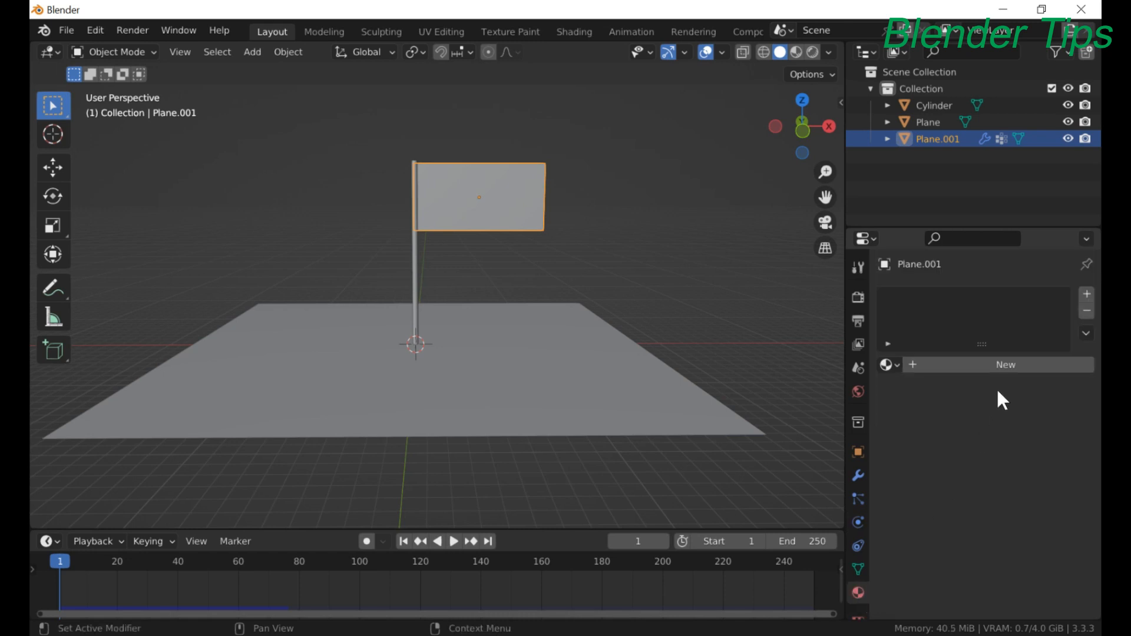
{"action": "left_click", "coordinate": [999, 365]}
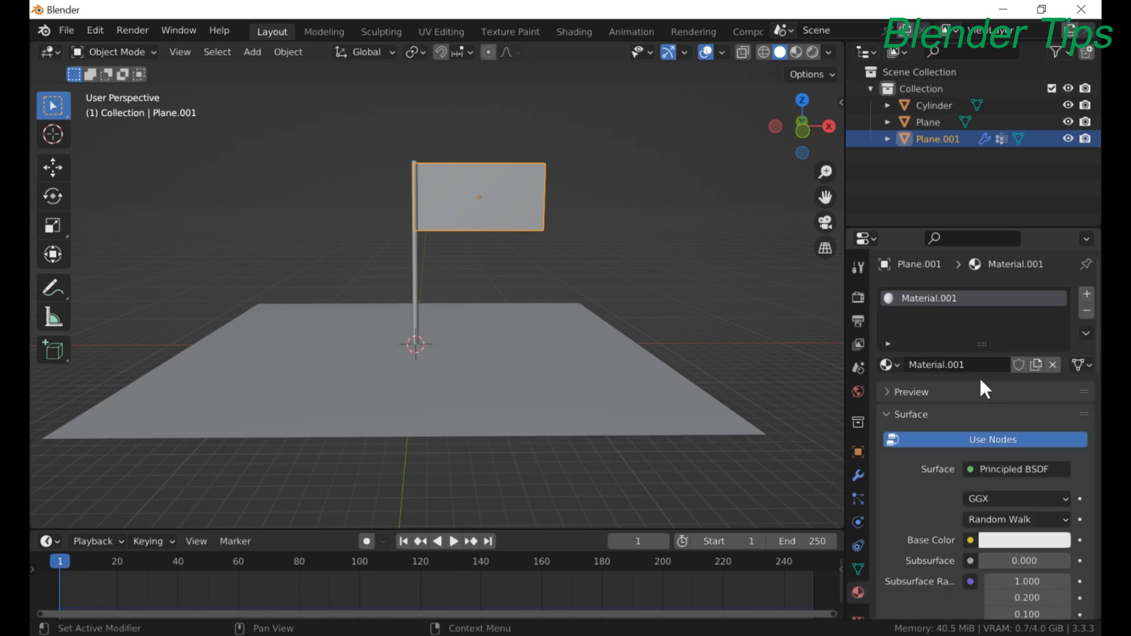
{"action": "scroll", "coordinate": [1007, 413], "scroll_direction": "down", "scroll_amount": 1}
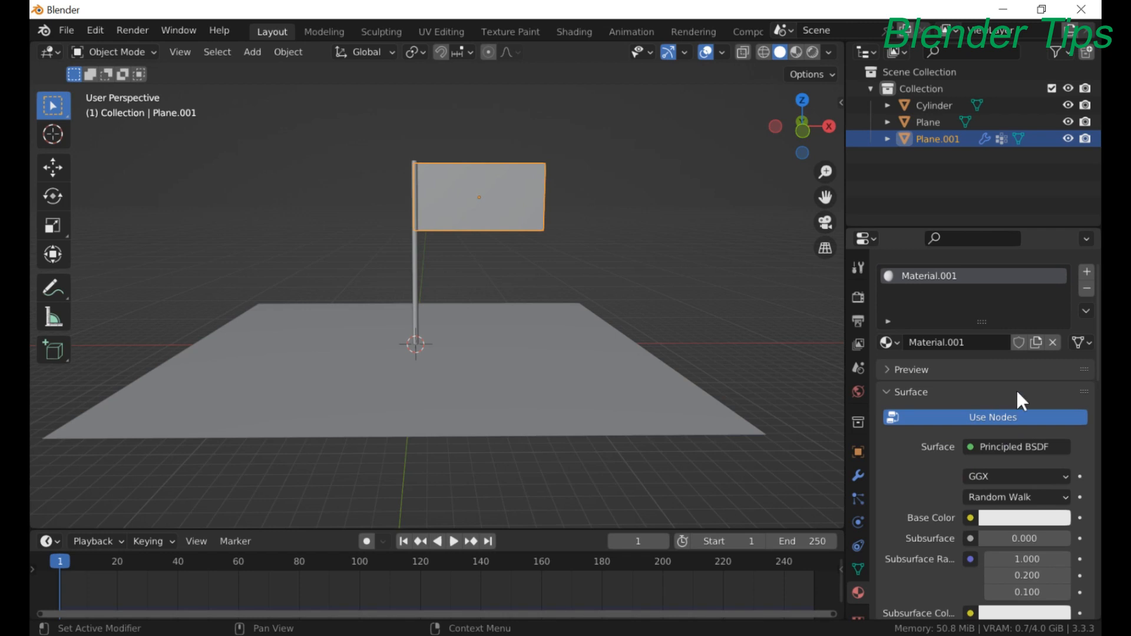
{"action": "left_click", "coordinate": [969, 518]}
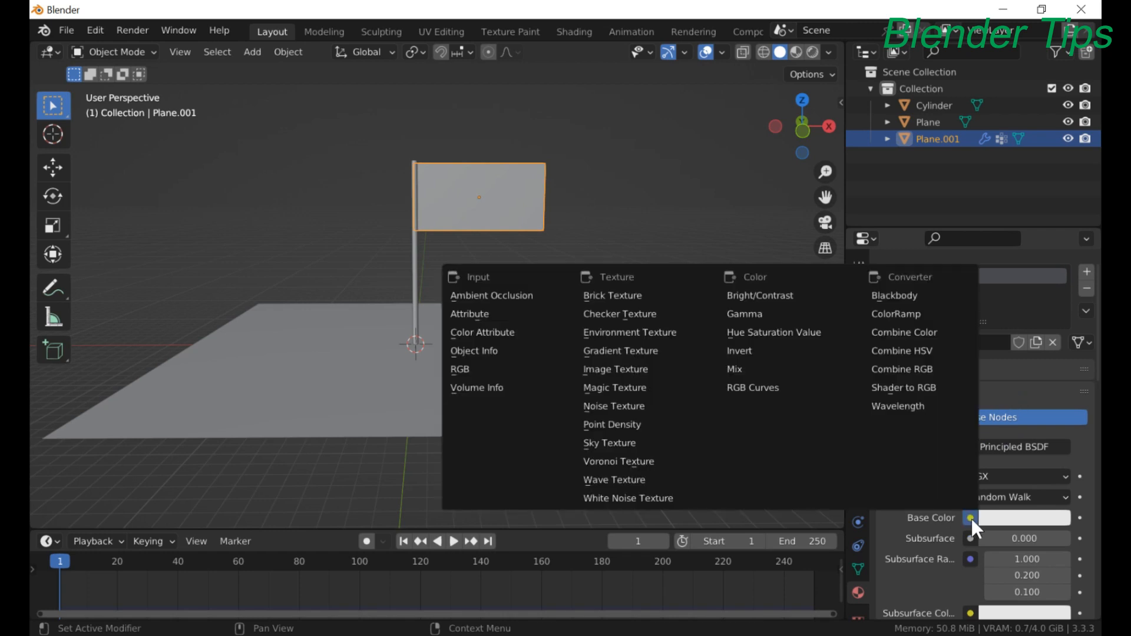
{"action": "left_click", "coordinate": [649, 369]}
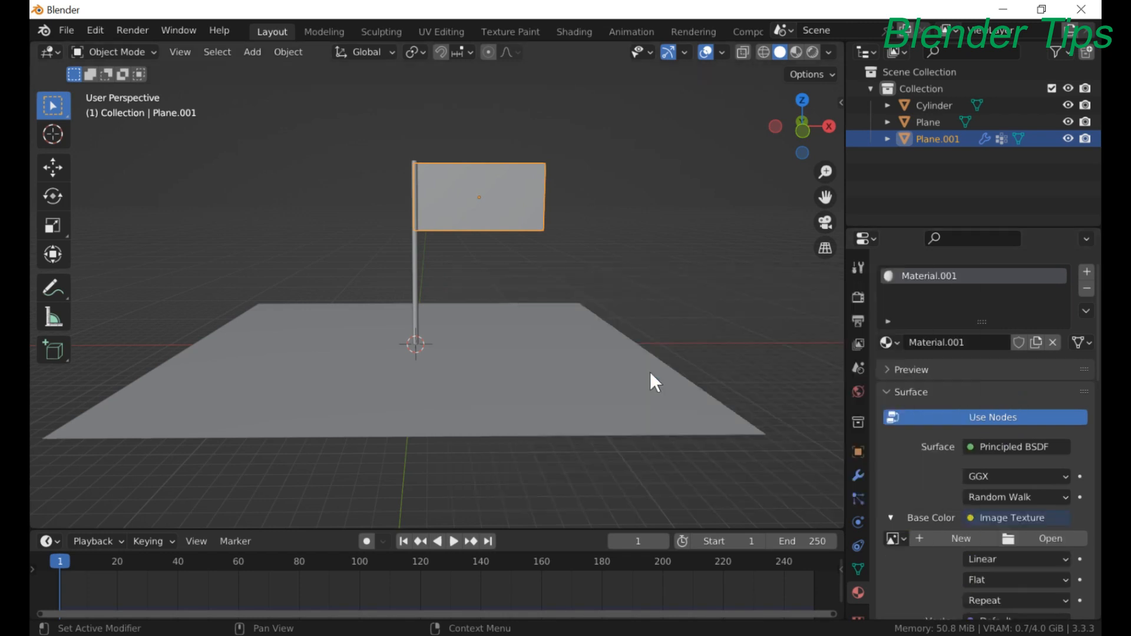
- Load flag.webp from the Desktop folder as the flag's Base Color image
{"action": "left_click", "coordinate": [1050, 537]}
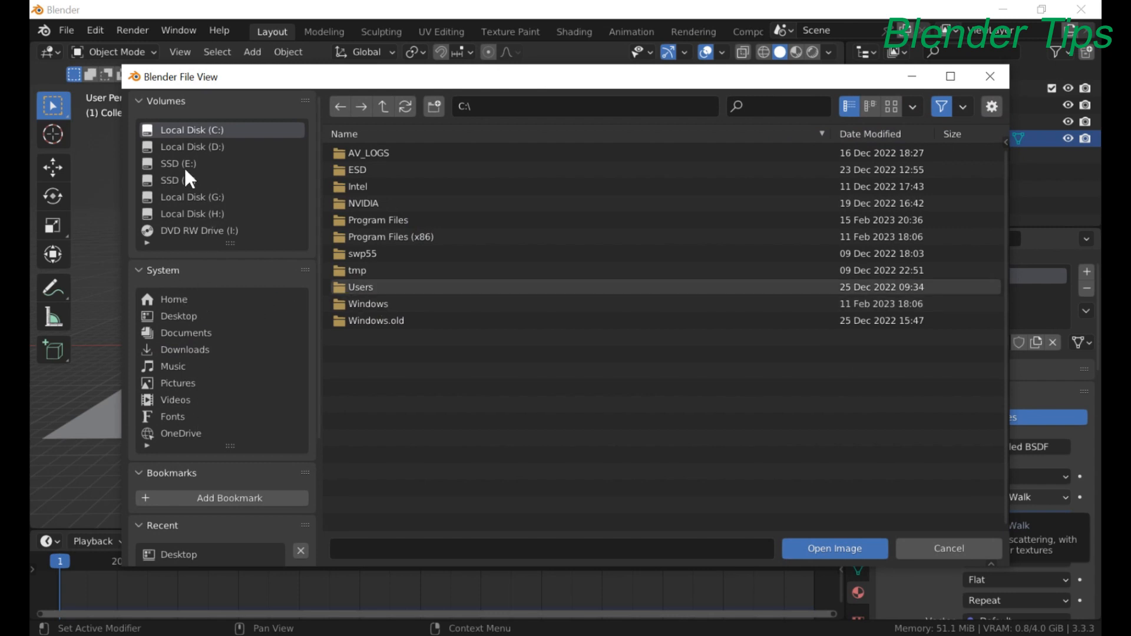
{"action": "left_click", "coordinate": [190, 315]}
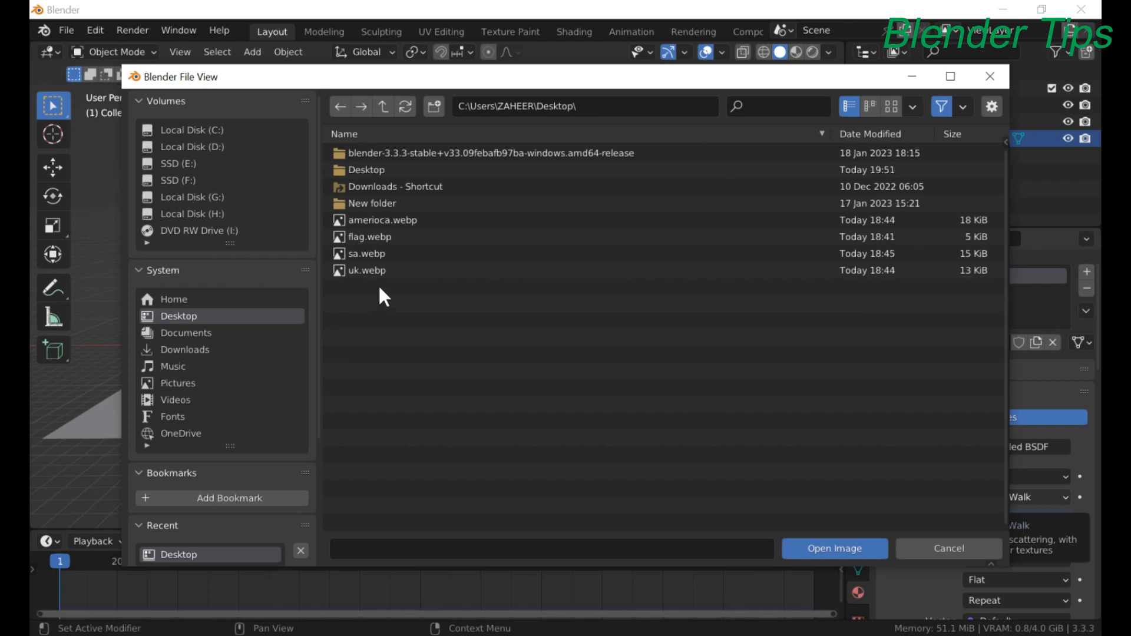
{"action": "left_click", "coordinate": [391, 236]}
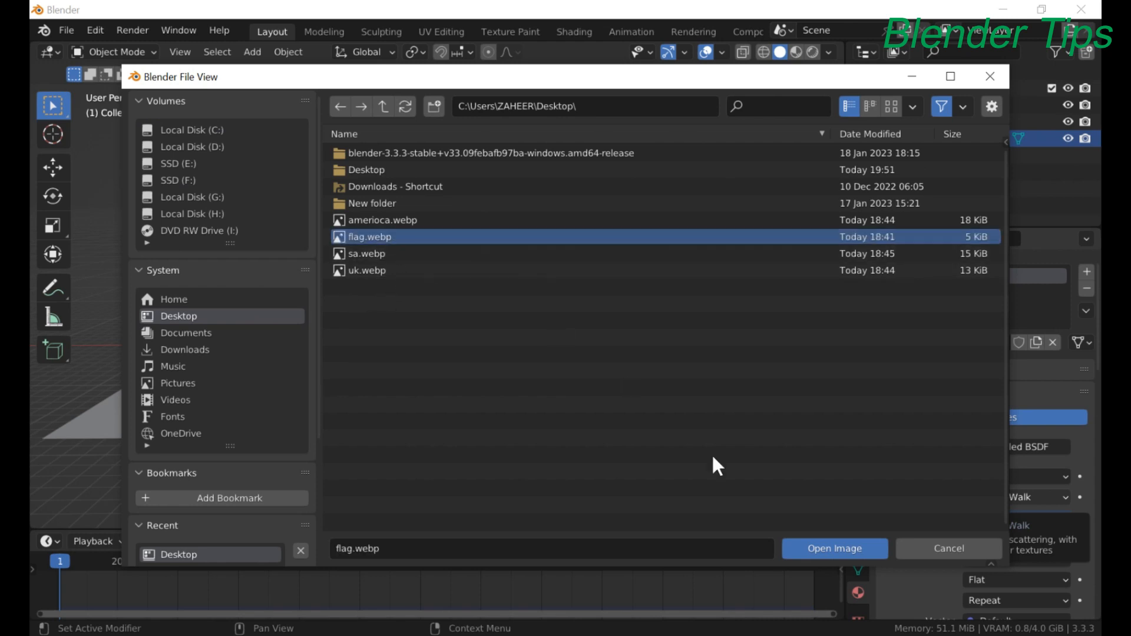
{"action": "left_click", "coordinate": [843, 549]}
- Switch the viewport to Material Preview shading and check the textured flag on its pole
{"action": "middle_click_drag", "start_coordinate": [732, 260], "coordinate": [588, 272]}
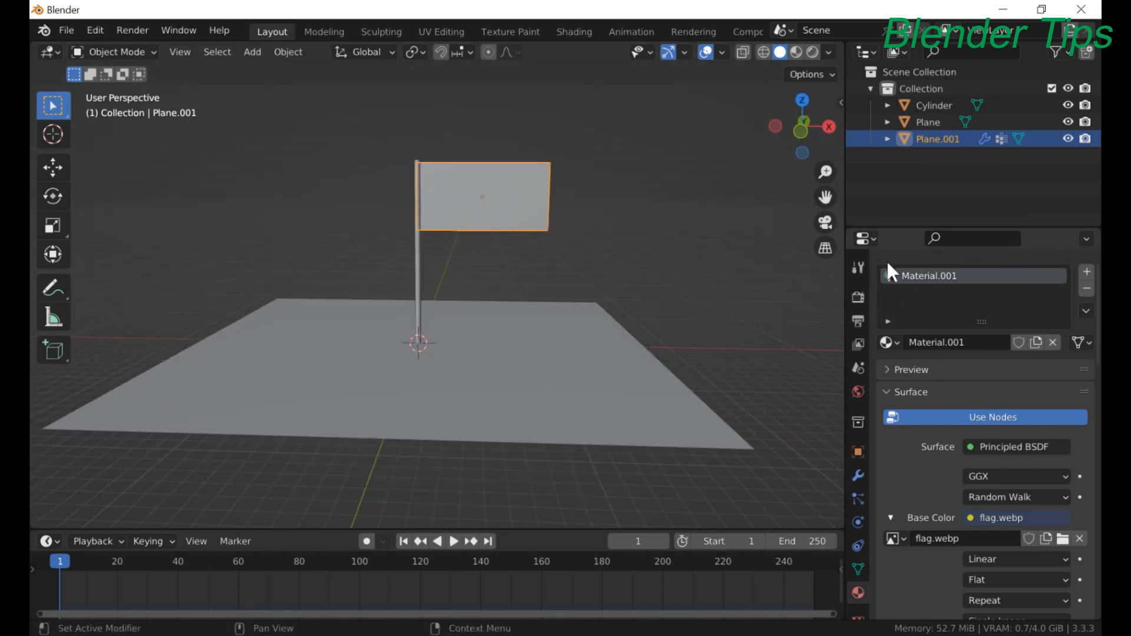
{"action": "left_click", "coordinate": [796, 54]}
{"action": "scroll", "coordinate": [646, 168], "scroll_direction": "up", "scroll_amount": 2}
{"action": "scroll", "coordinate": [647, 173], "scroll_direction": "down", "scroll_amount": 4}
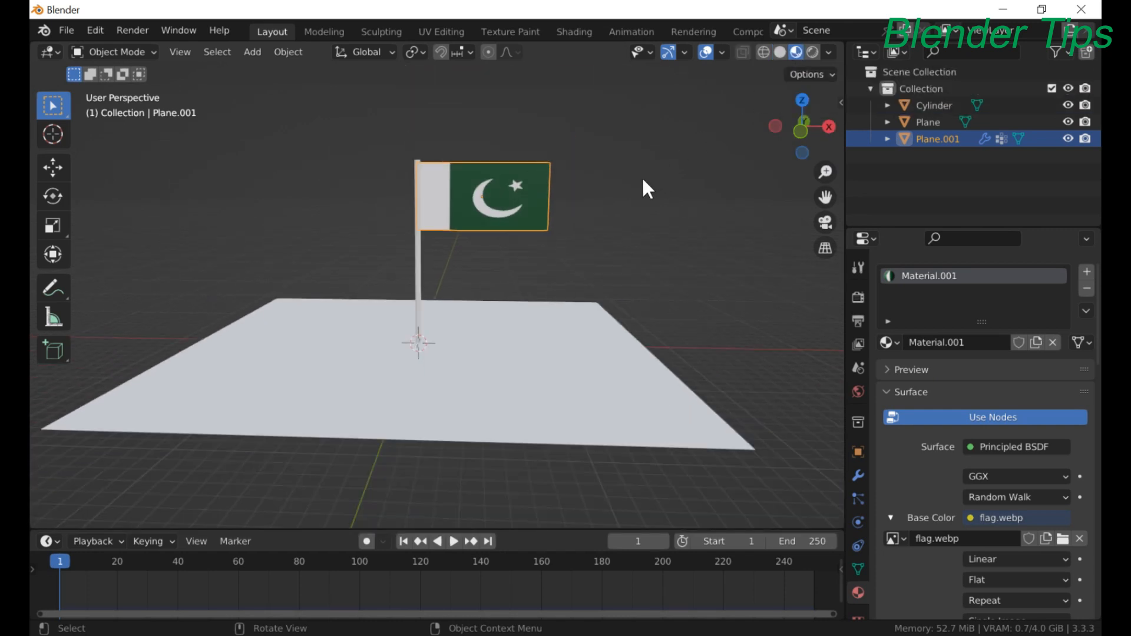
{"action": "middle_click_drag", "start_coordinate": [643, 184], "coordinate": [601, 227]}
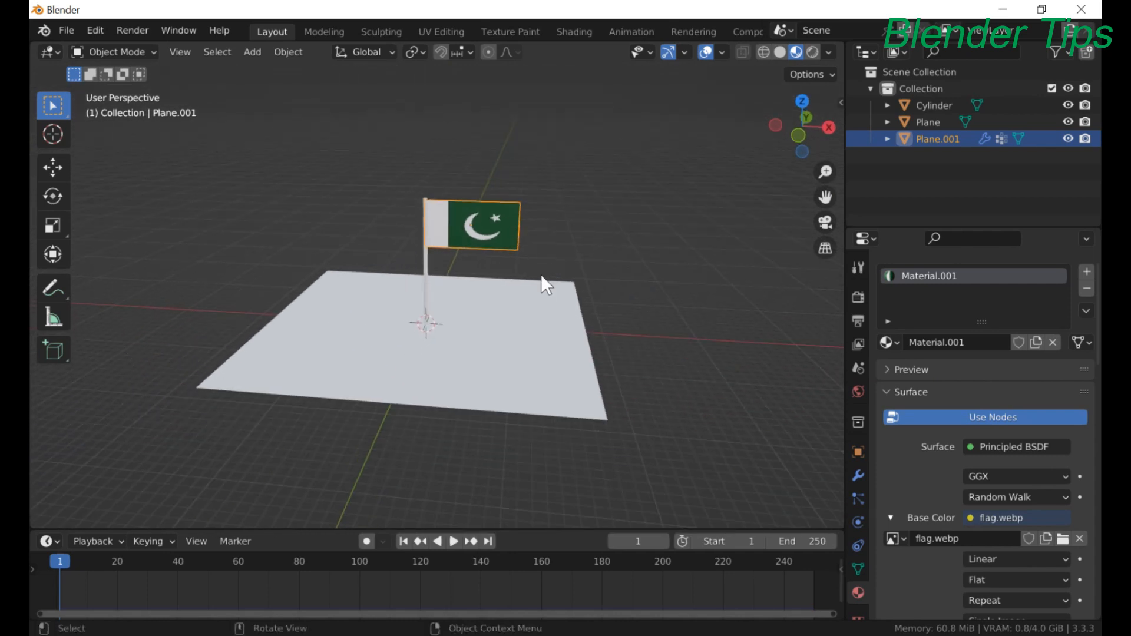
{"action": "scroll", "coordinate": [541, 274], "scroll_direction": "up", "scroll_amount": 2}
{"action": "scroll", "coordinate": [541, 274], "scroll_direction": "down", "scroll_amount": 2}
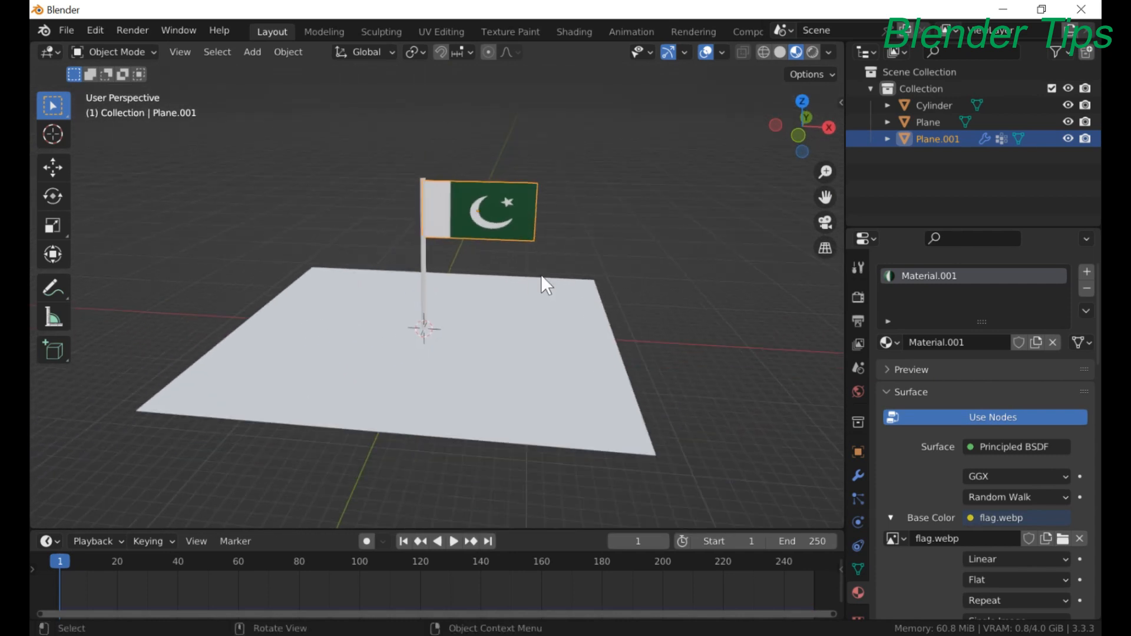
{"action": "middle_click_drag", "start_coordinate": [541, 274], "coordinate": [578, 260]}
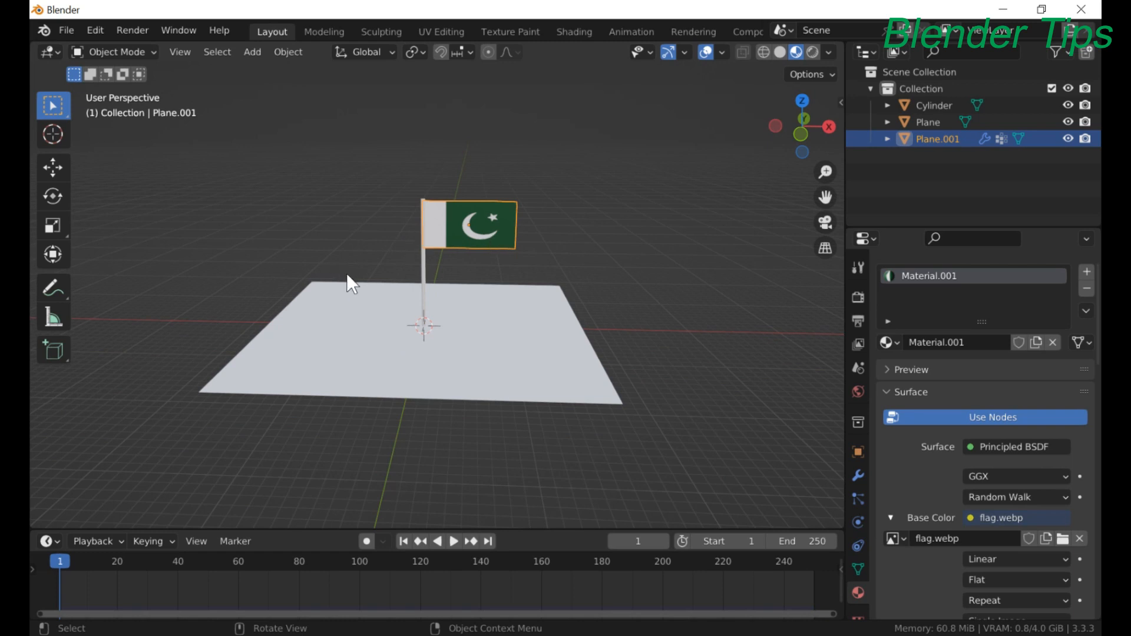
- Add a Wind force field at the base of the flagpole
{"action": "key", "text": "shift+a"}
{"action": "mouse_move", "coordinate": [347, 275]}
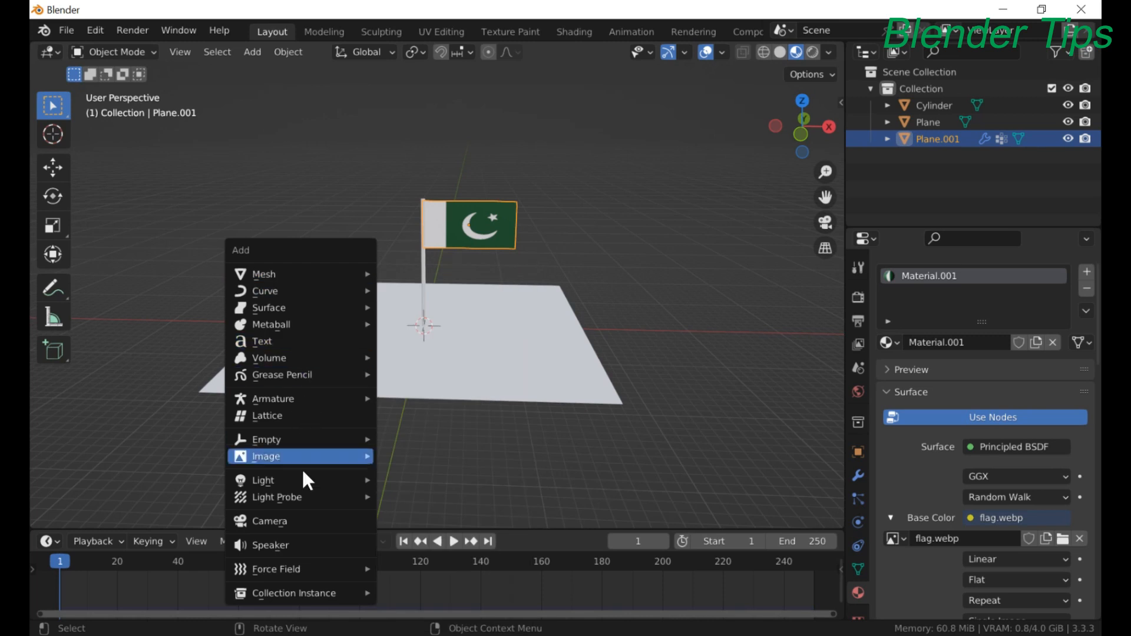
{"action": "mouse_move", "coordinate": [321, 569]}
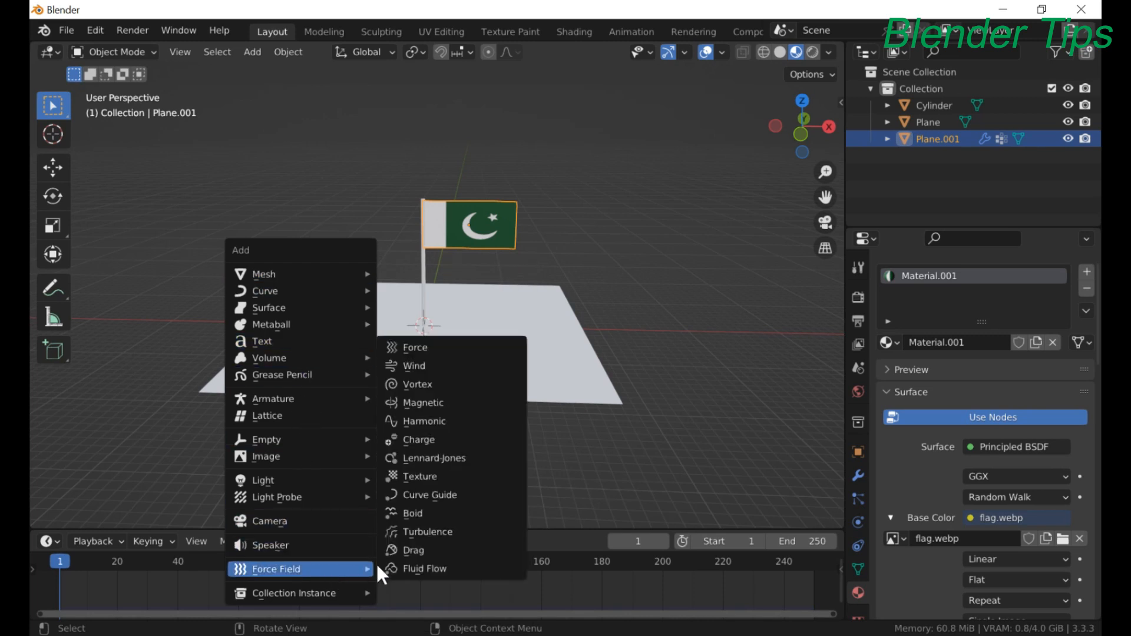
{"action": "left_click", "coordinate": [463, 366]}
{"action": "scroll", "coordinate": [464, 363], "scroll_direction": "up", "scroll_amount": 5}
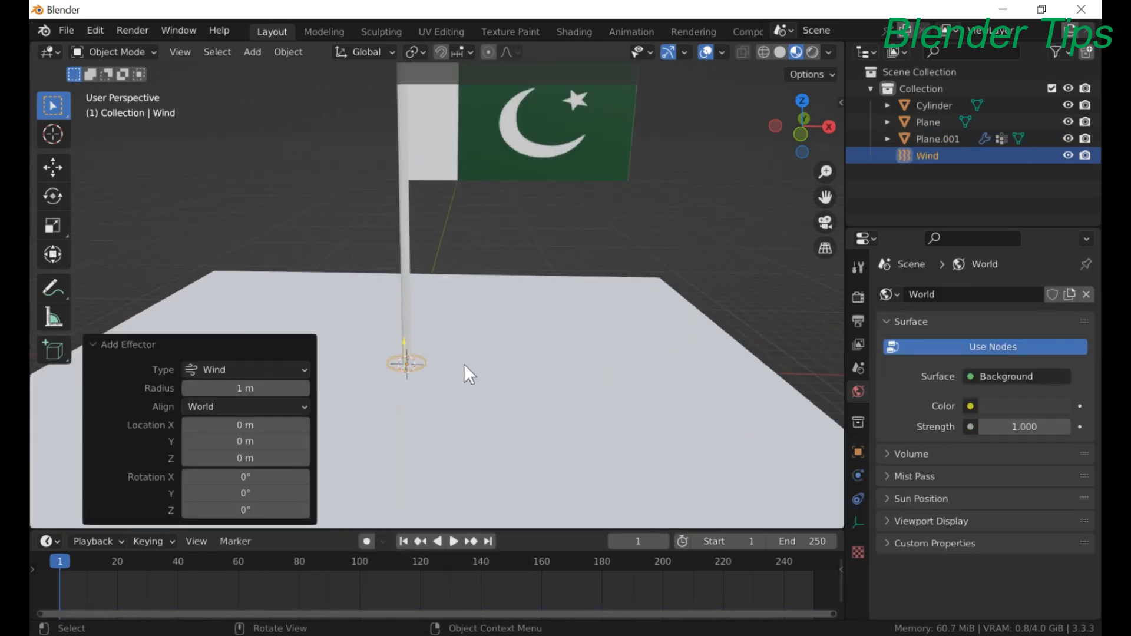
- In front view, move the Wind field about -5.07 m in X and 10.99 m in Z, beside the flag
{"action": "key", "text": "KP_1"}
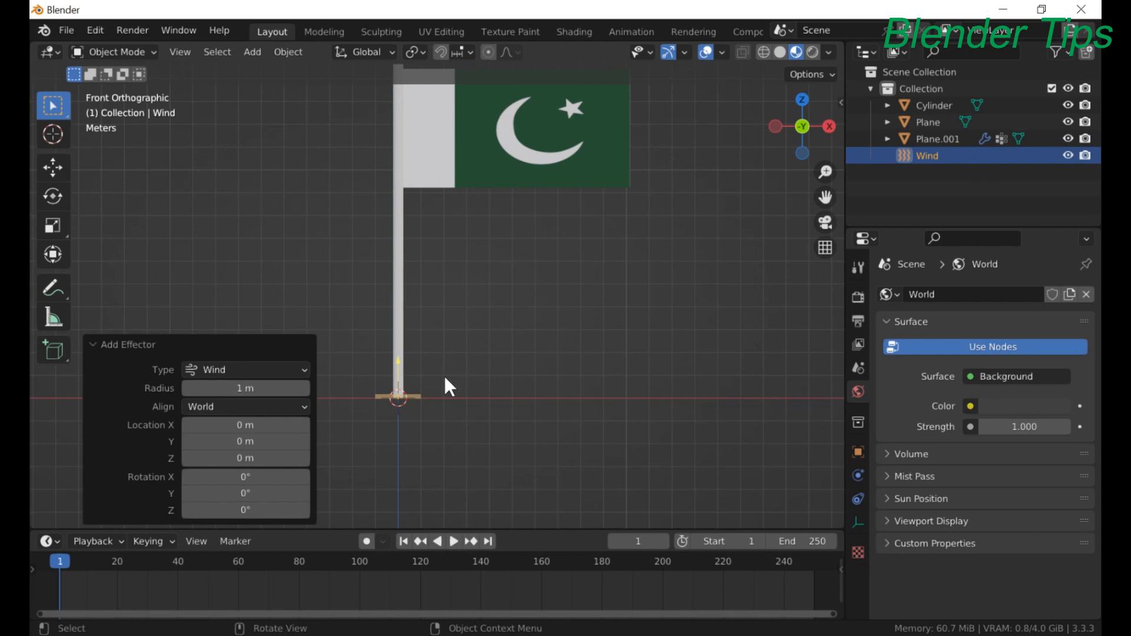
{"action": "key", "text": "g"}
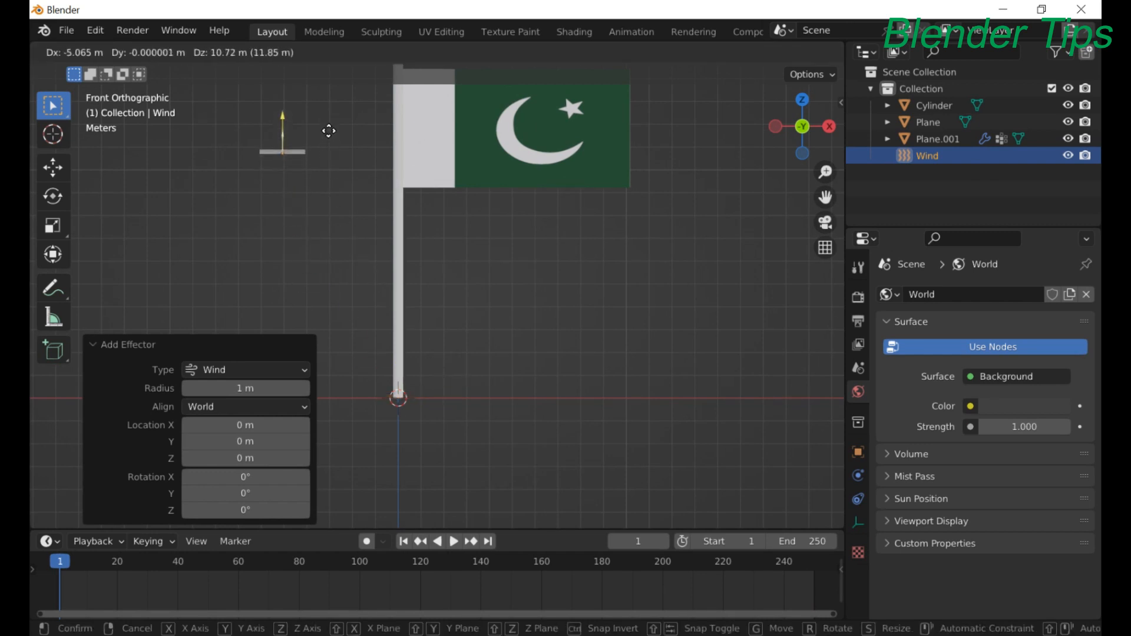
{"action": "left_click", "coordinate": [329, 125]}
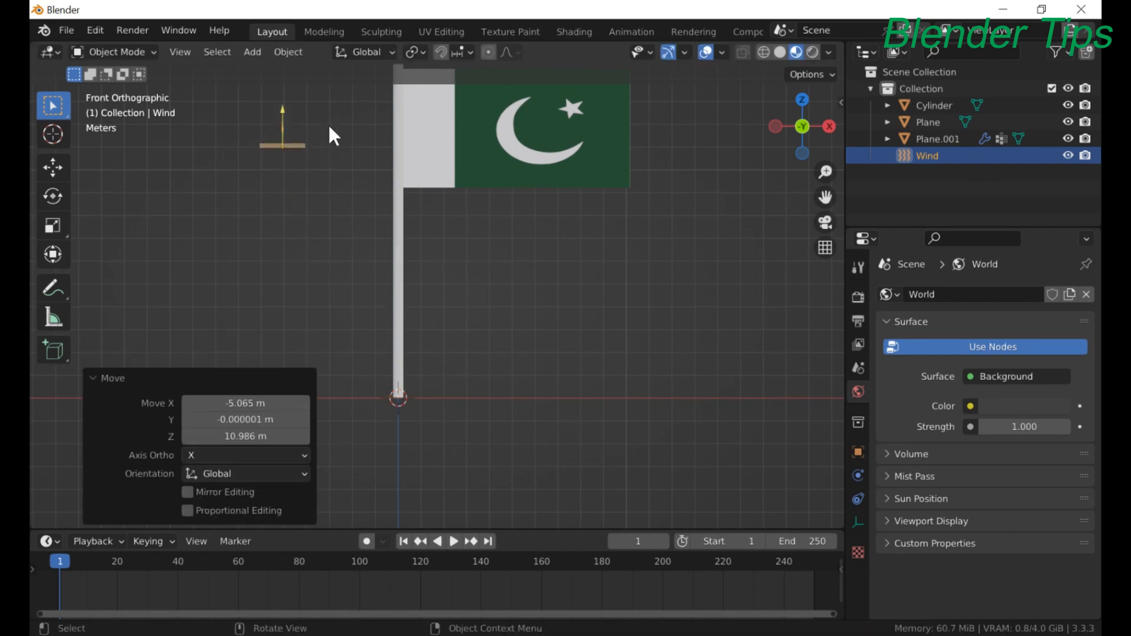
- Rotate the Wind field about 88.8° in front view so that its arrow points toward the flag
{"action": "key", "text": "r"}
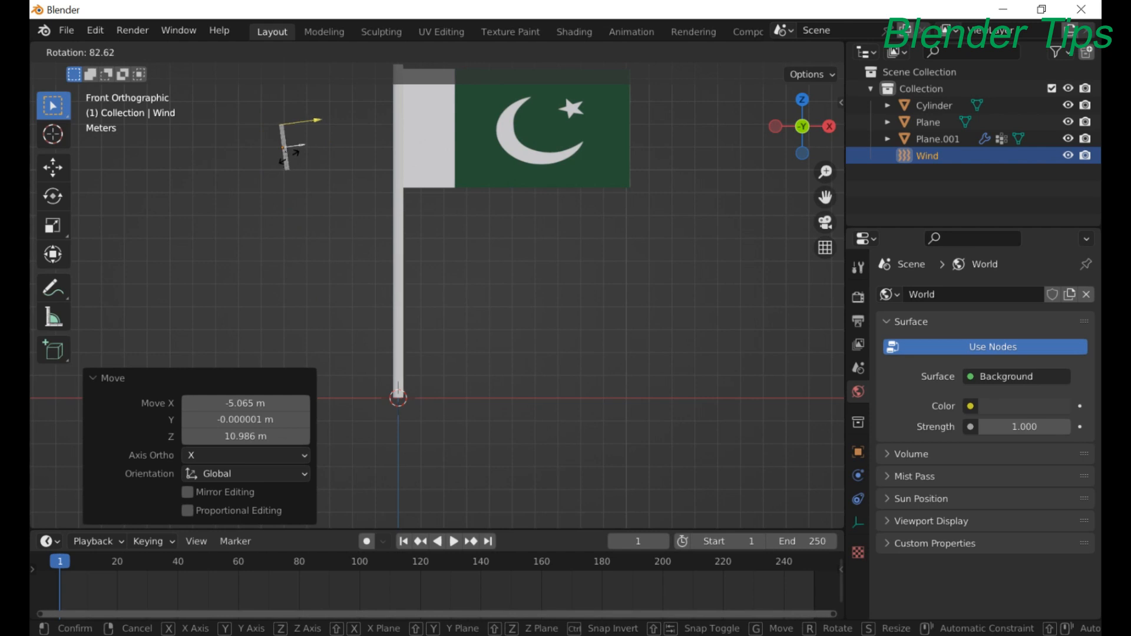
{"action": "left_click", "coordinate": [289, 160]}
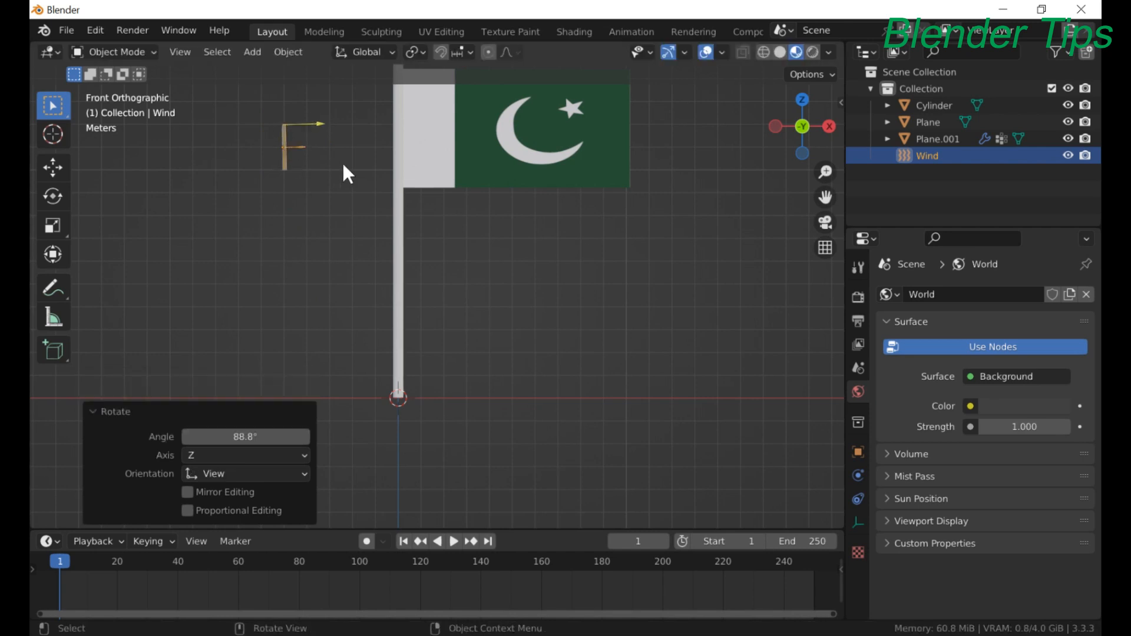
{"action": "scroll", "coordinate": [414, 232], "scroll_direction": "up", "scroll_amount": 2}
{"action": "scroll", "coordinate": [414, 232], "scroll_direction": "down", "scroll_amount": 2}
{"action": "mouse_move", "coordinate": [502, 273]}
{"action": "middle_mouse_down"}
{"action": "mouse_move", "coordinate": [482, 324]}
{"action": "mouse_move", "coordinate": [483, 298]}
{"action": "mouse_move", "coordinate": [502, 292]}
{"action": "middle_mouse_up"}
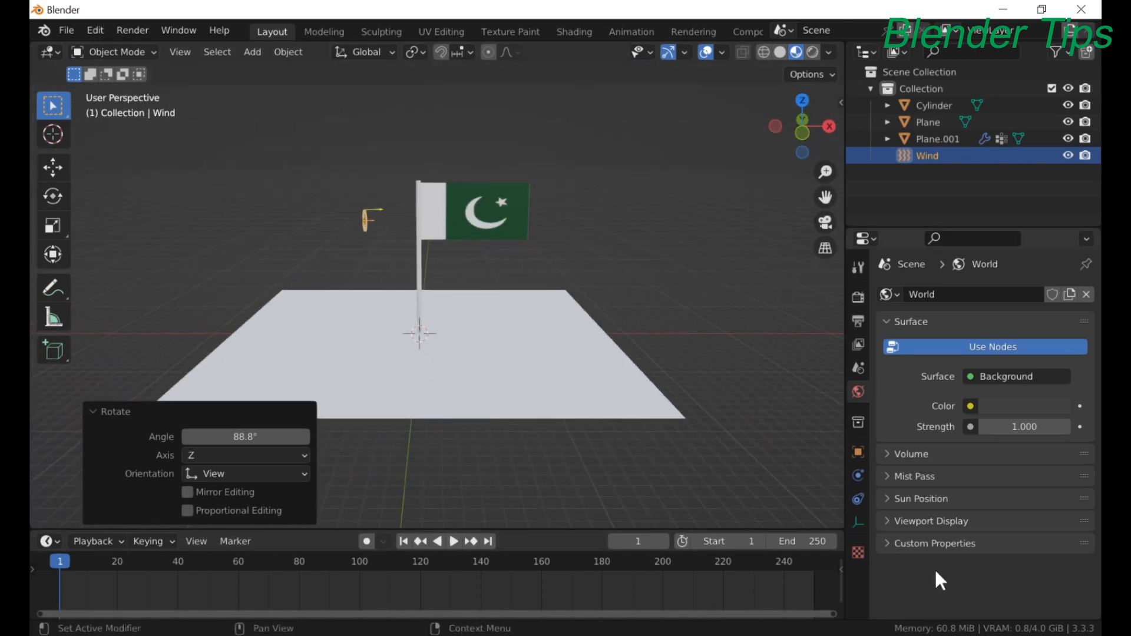
- Set the Wind force field's strength to 10000 and scale the field up by about 4.46
{"action": "left_click", "coordinate": [858, 476]}
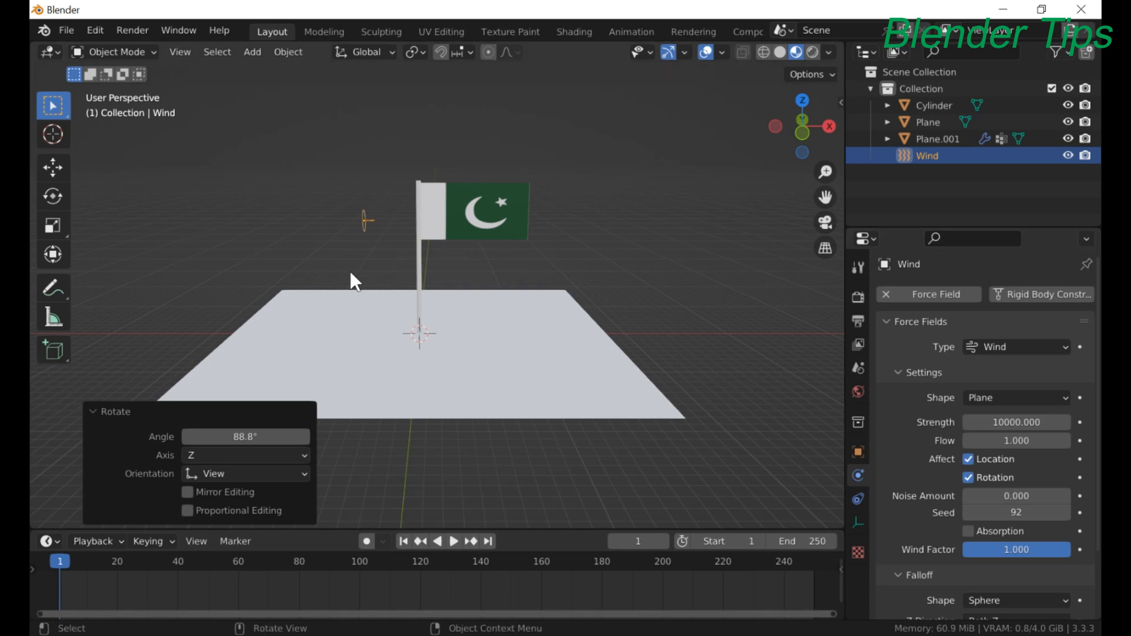
{"action": "scroll", "coordinate": [350, 271], "scroll_direction": "up", "scroll_amount": 2}
{"action": "left_click", "coordinate": [331, 197]}
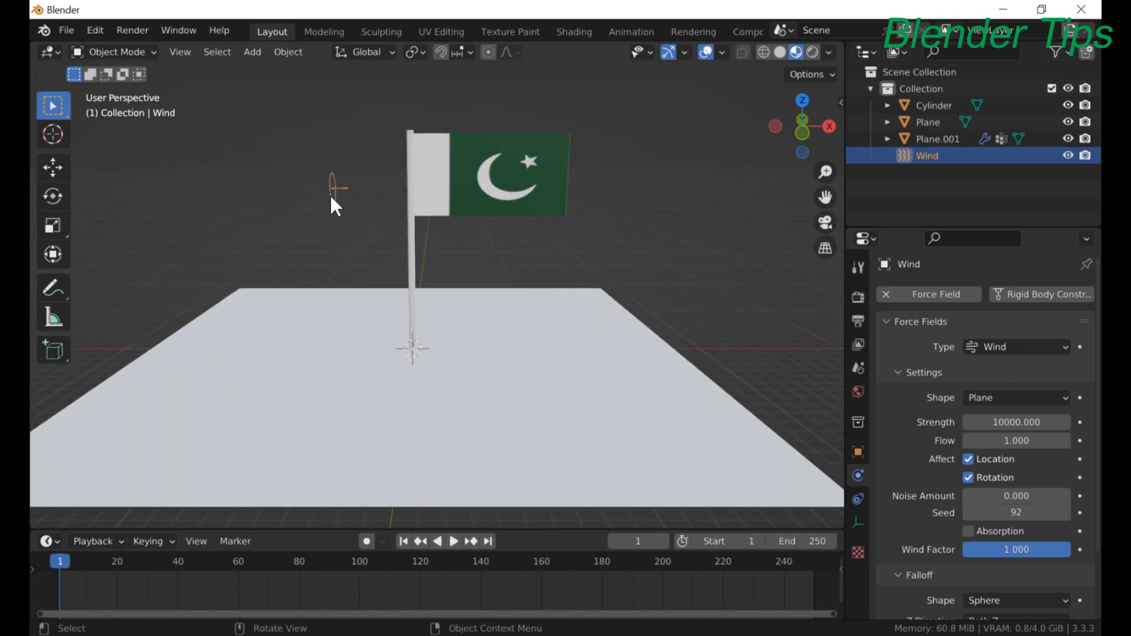
{"action": "key", "text": "s"}
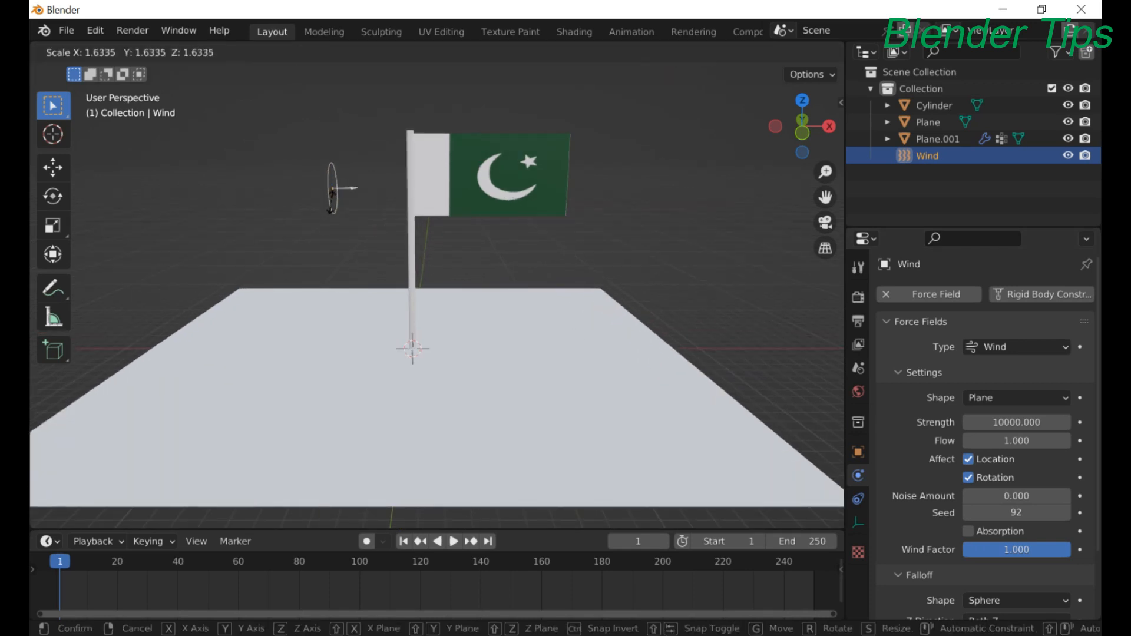
{"action": "left_click", "coordinate": [398, 237]}
{"action": "scroll", "coordinate": [412, 239], "scroll_direction": "down", "scroll_amount": 4}
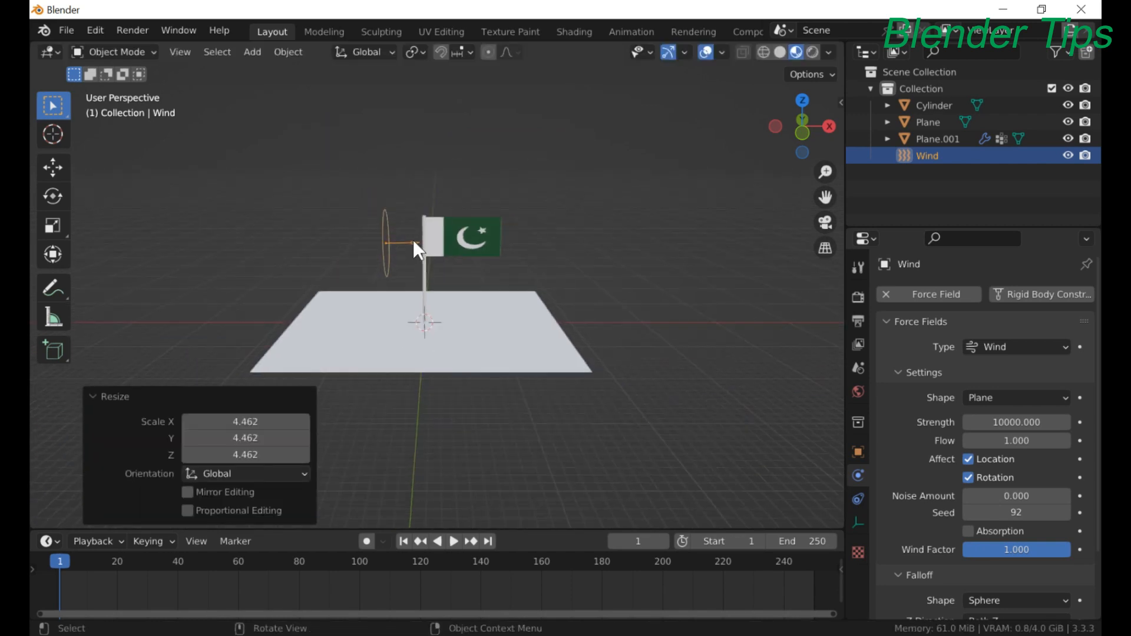
- Play the animation to check how the flag moves in the wind, stop it and return to the first frame
{"action": "left_click", "coordinate": [378, 502]}
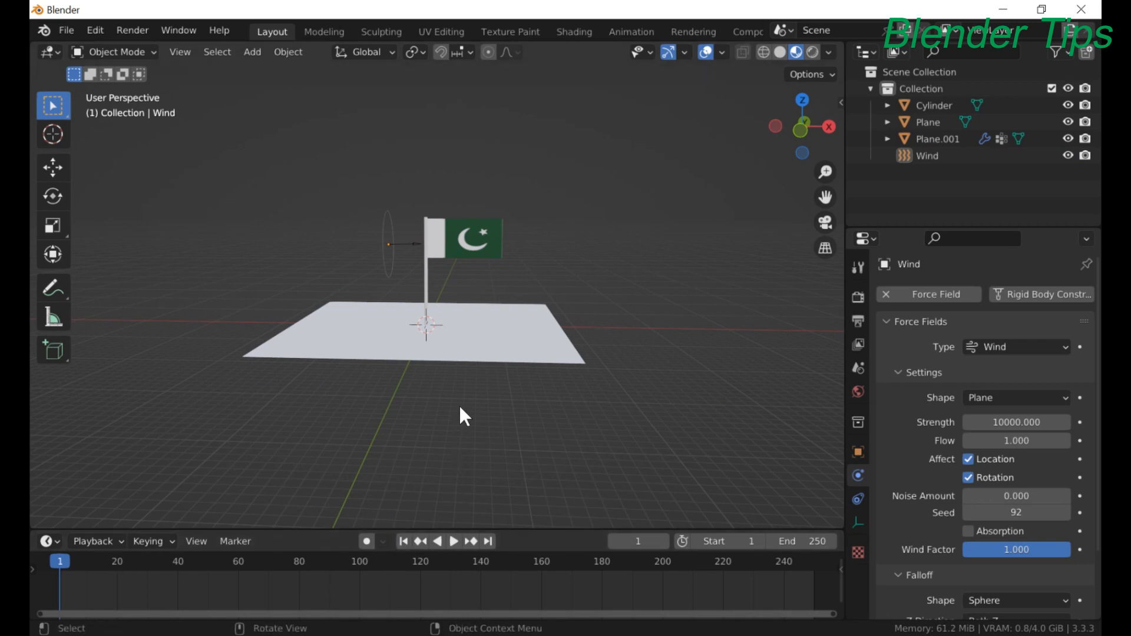
{"action": "key", "text": "space"}
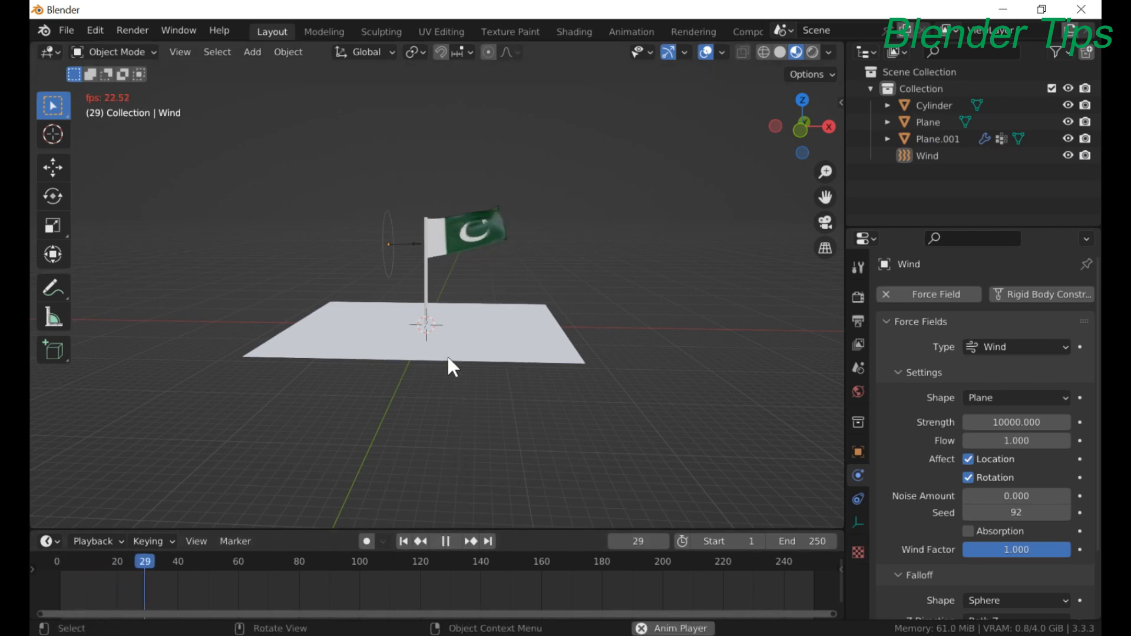
{"action": "scroll", "coordinate": [481, 312], "scroll_direction": "up", "scroll_amount": 5}
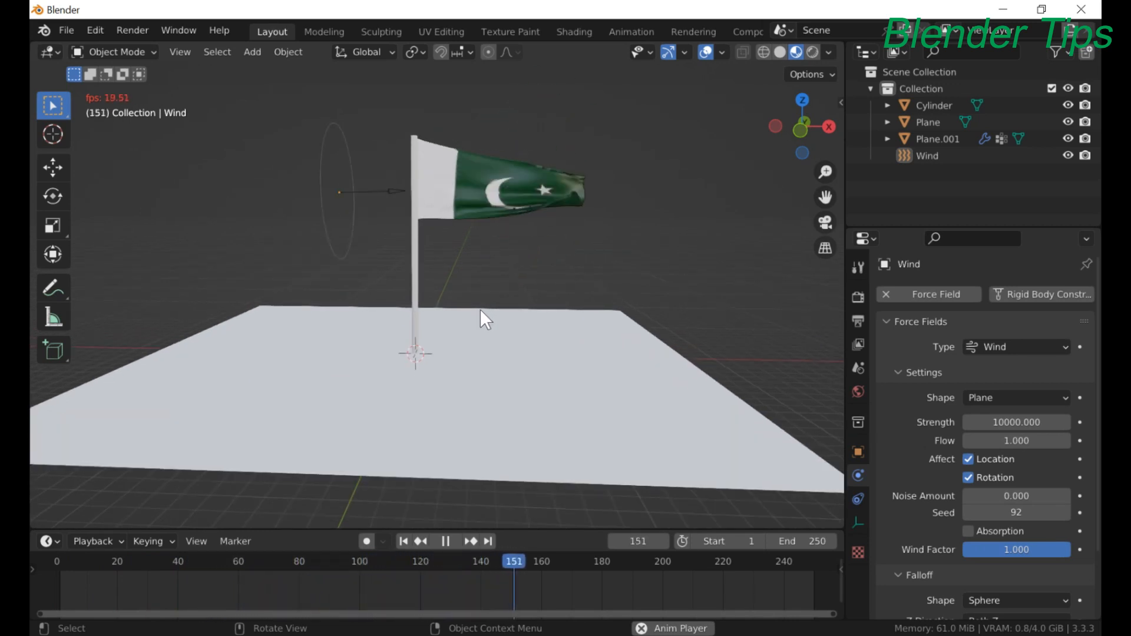
{"action": "key", "text": "space"}
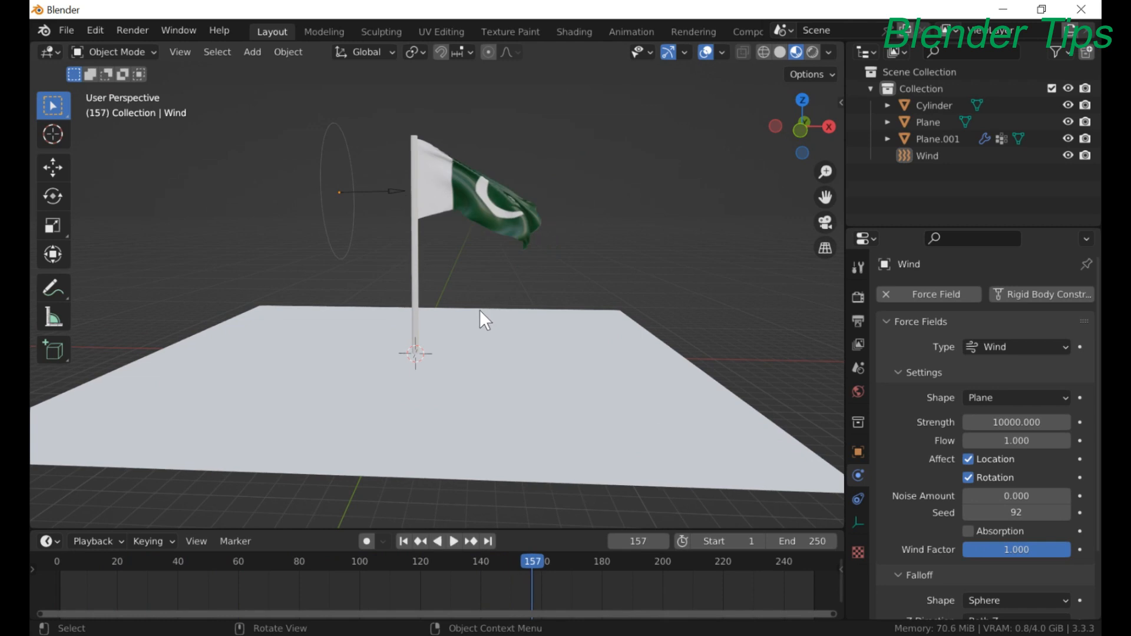
{"action": "left_click", "coordinate": [402, 542]}
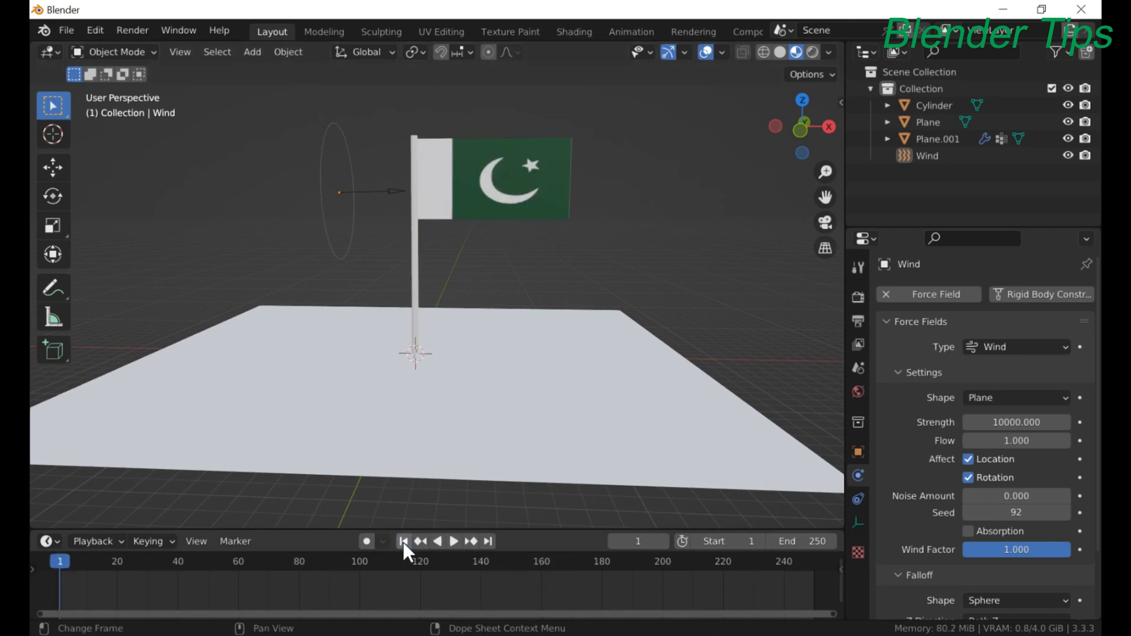
- Set the Wind force field's strength to 5000 and replay the animation to check the flag's waving
{"action": "left_click", "coordinate": [323, 210]}
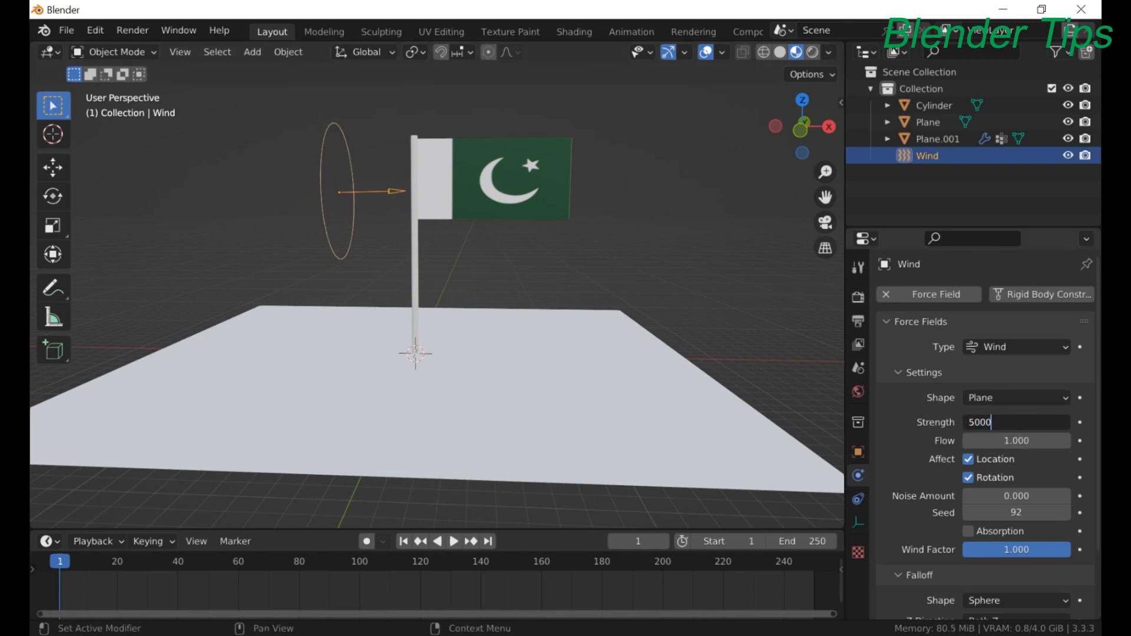
{"action": "middle_click_drag", "start_coordinate": [605, 355], "coordinate": [538, 327]}
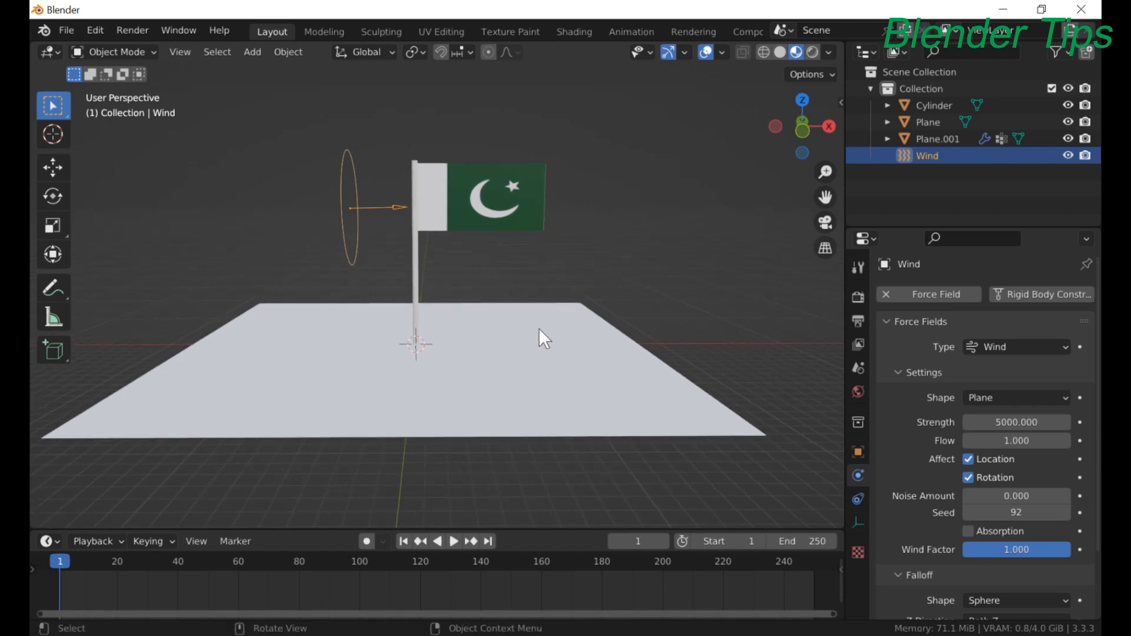
{"action": "key", "text": "space"}
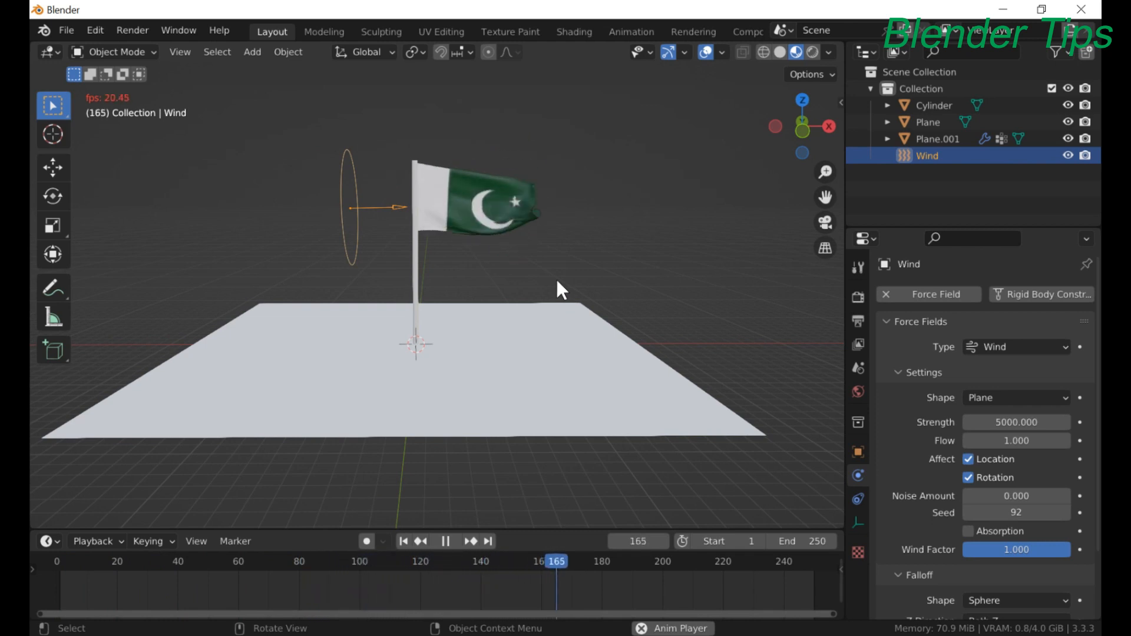
{"action": "scroll", "coordinate": [543, 283], "scroll_direction": "up", "scroll_amount": 3}
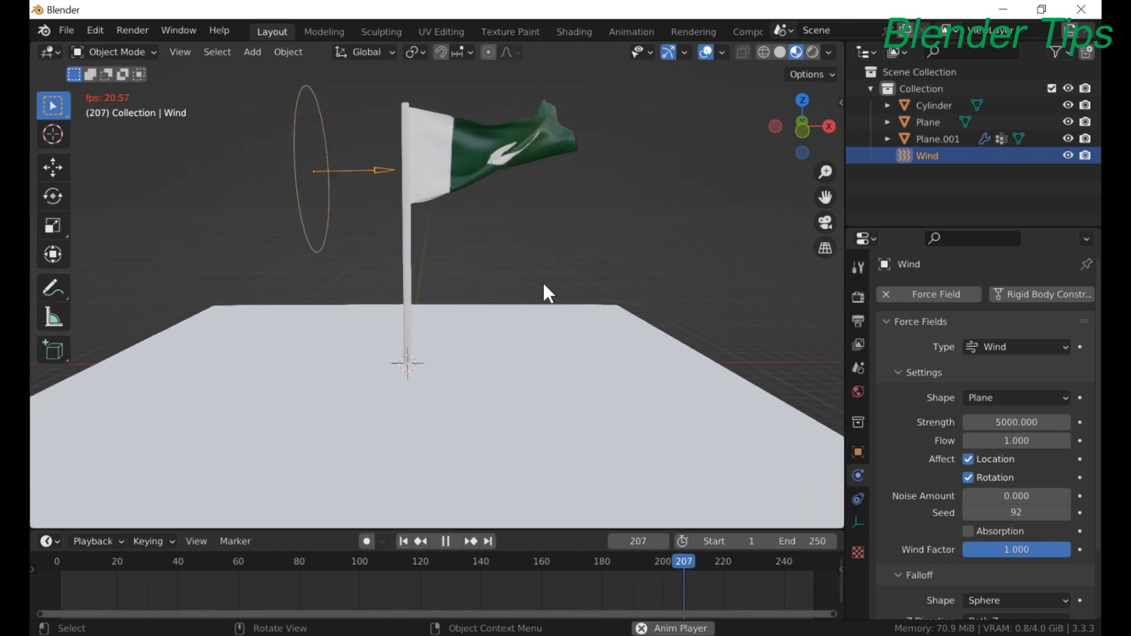
{"action": "scroll", "coordinate": [543, 283], "scroll_direction": "down", "scroll_amount": 1}
{"action": "scroll", "coordinate": [543, 282], "scroll_direction": "down", "scroll_amount": 2}
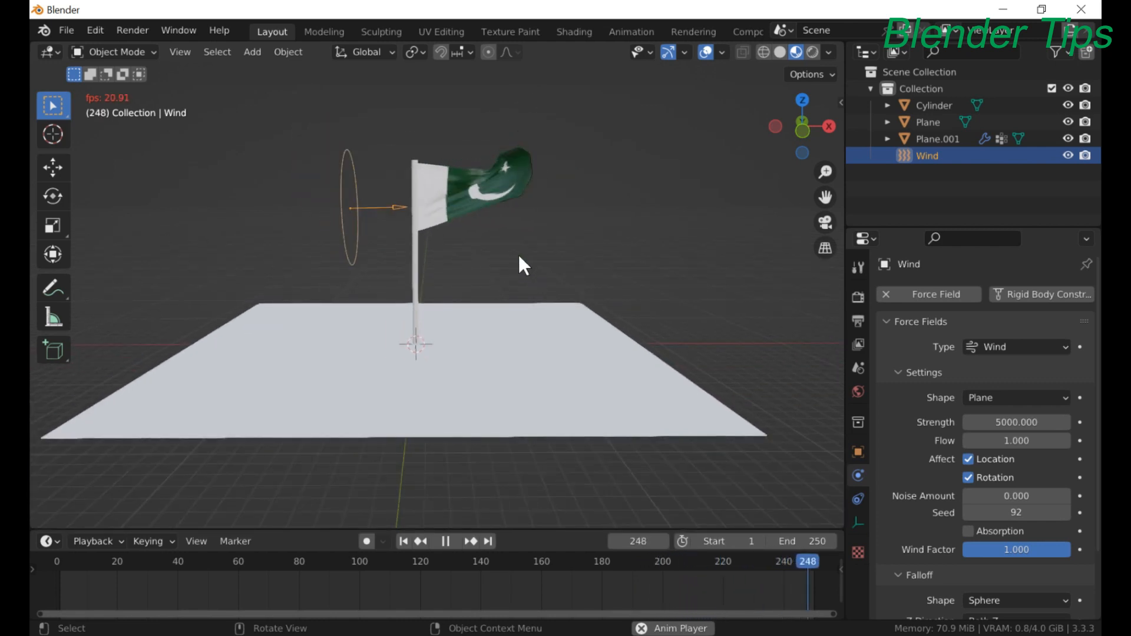